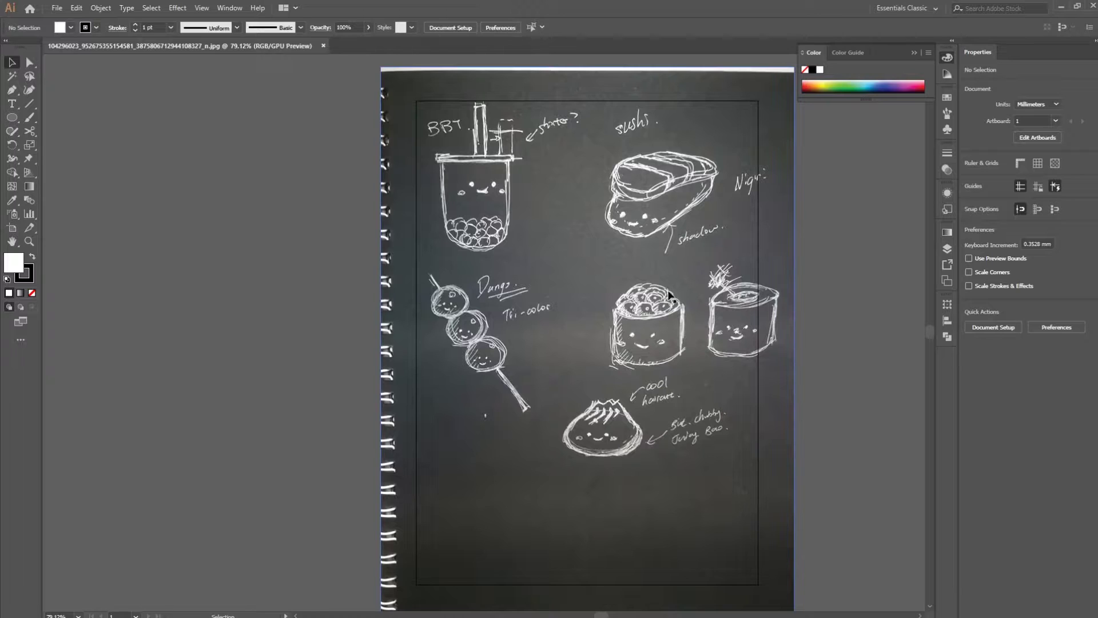
Crop the scanned sketch page down to the round sushi roll with the face and roe on top
left_click(606, 296)
left_click(369, 27)
left_click_drag(384, 121, 600, 278)
left_click_drag(796, 527, 701, 385)
key("Return")
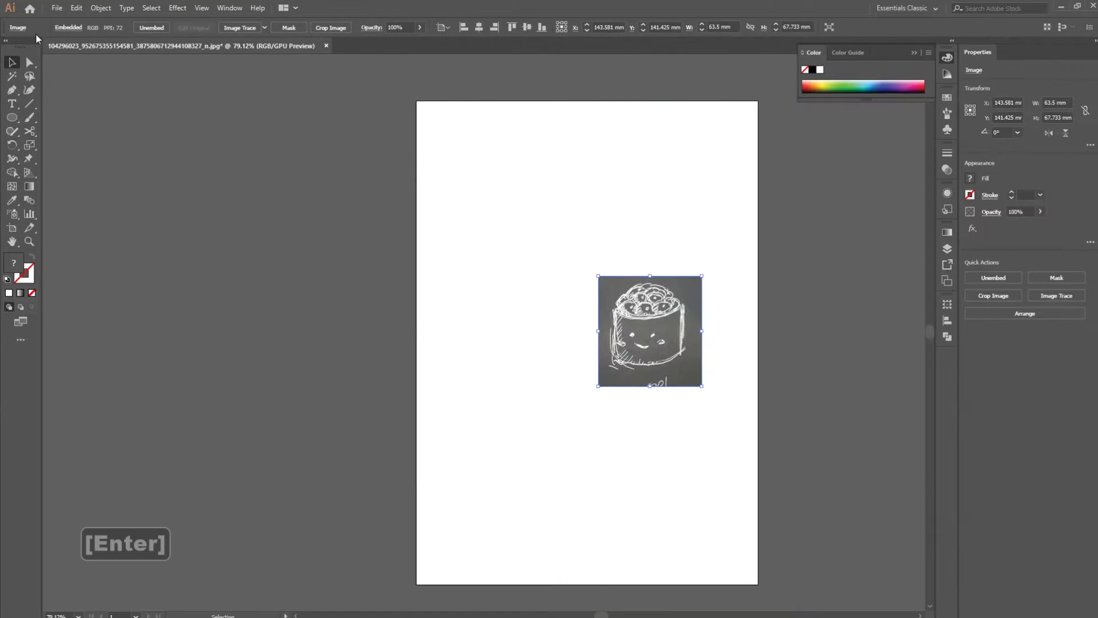
Enlarge the cropped sketch to about 176 by 188 mm and centre it on the artboard
left_click_drag(675, 329, 519, 219)
left_click_drag(544, 277, 729, 476)
left_click_drag(642, 389, 644, 384)
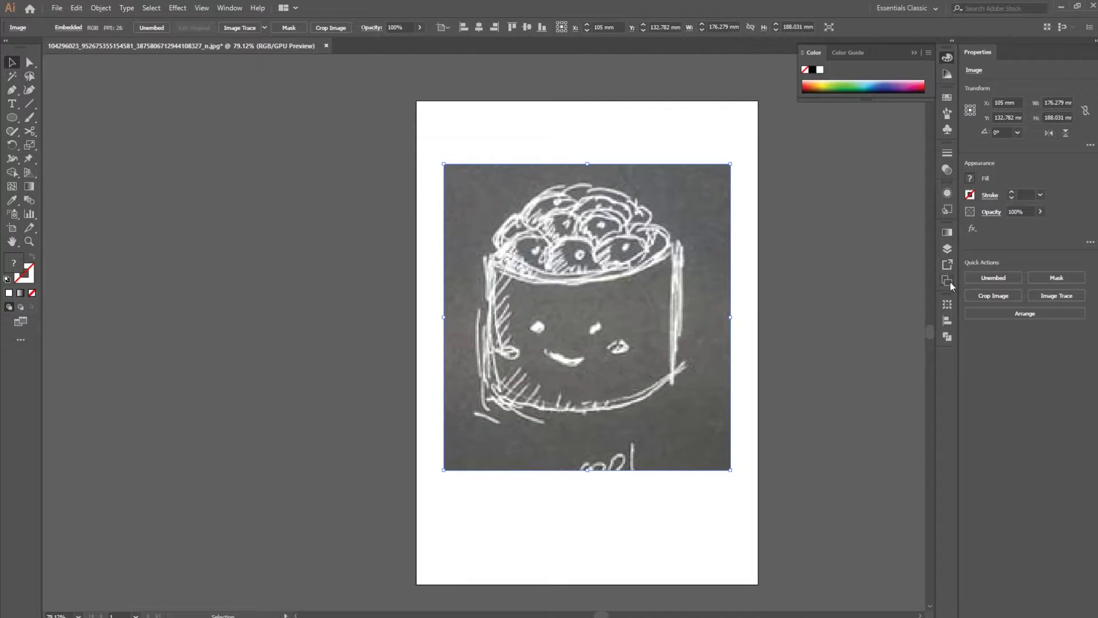
Lock the sketch layer and add a new layer above it for tracing
left_click(947, 250)
left_click(823, 245)
left_click(901, 353)
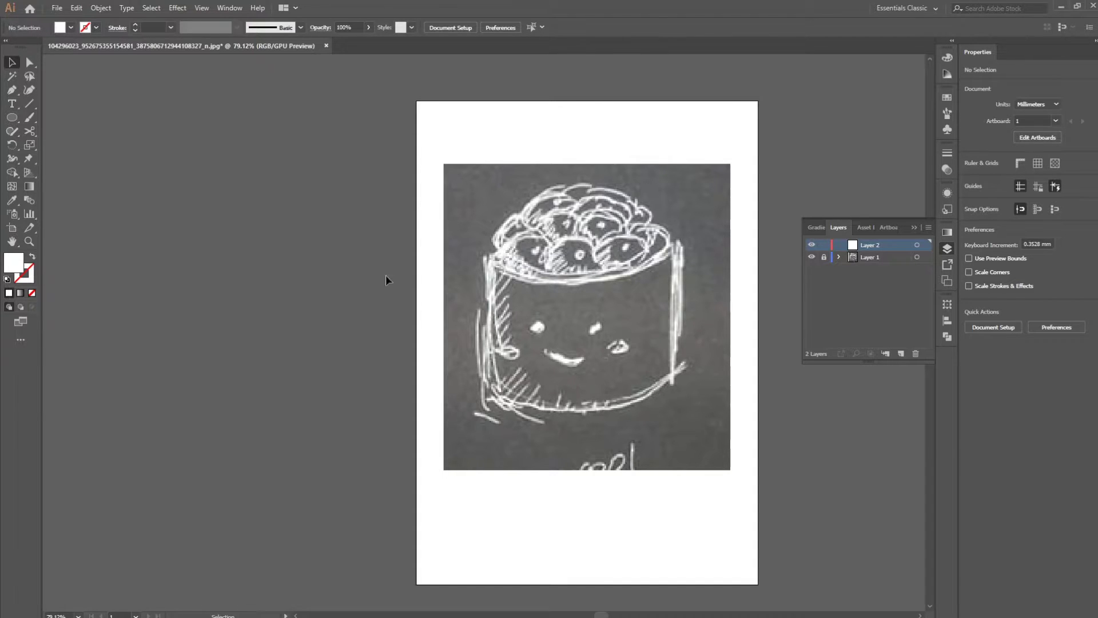
Draw an ellipse about 114 by 26 mm over the sushi roll's upper rim
left_click(12, 117)
left_click_drag(494, 234, 673, 274)
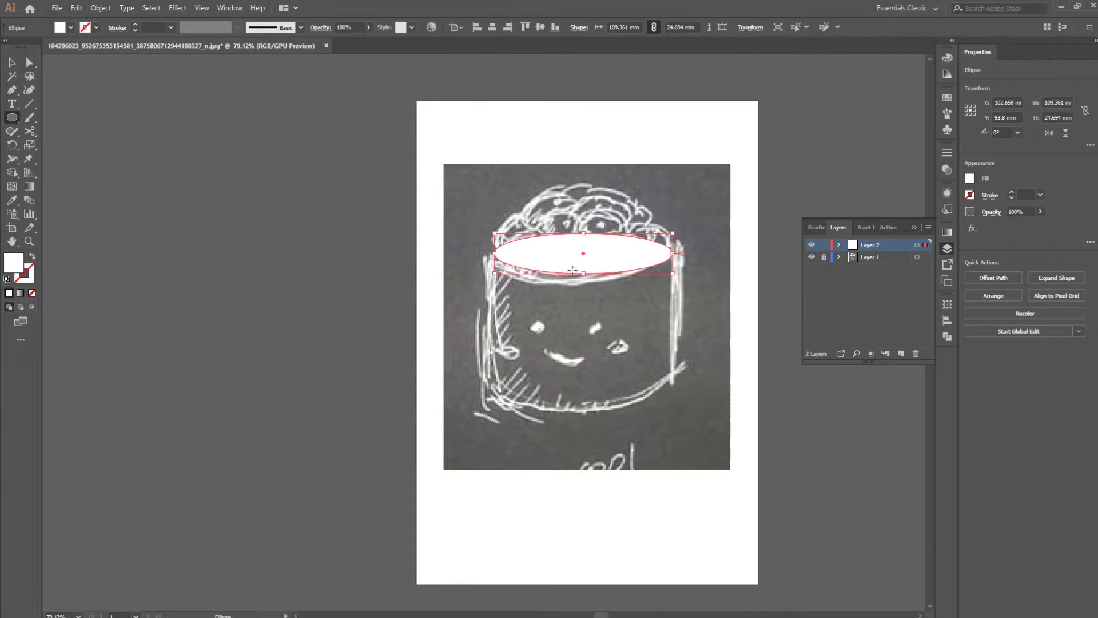
key("v")
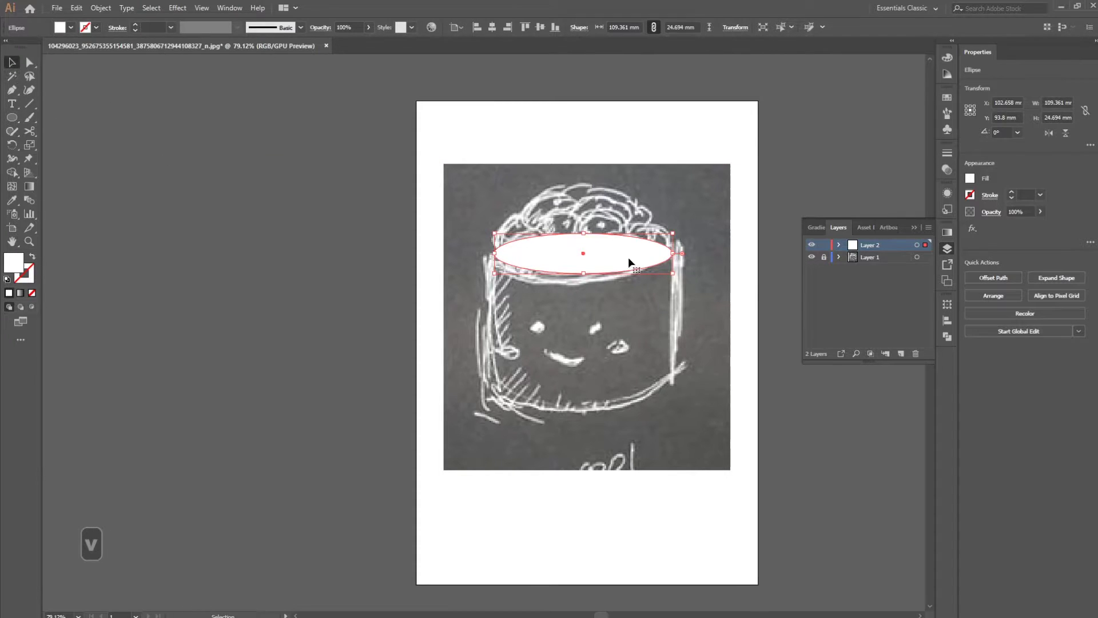
left_click_drag(619, 253, 677, 255)
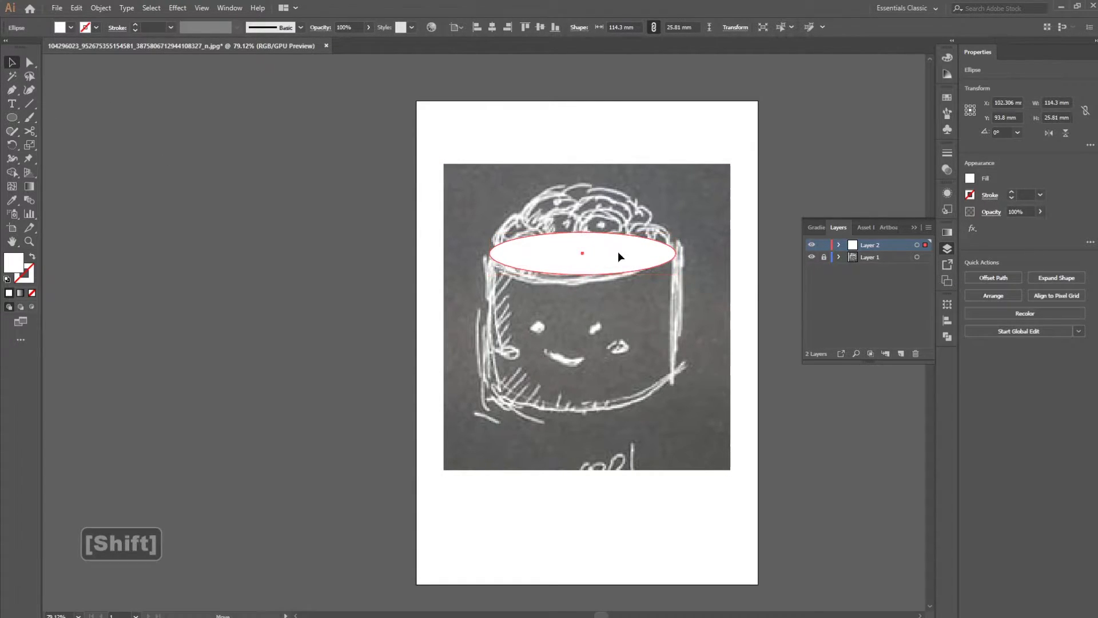
left_click(709, 199)
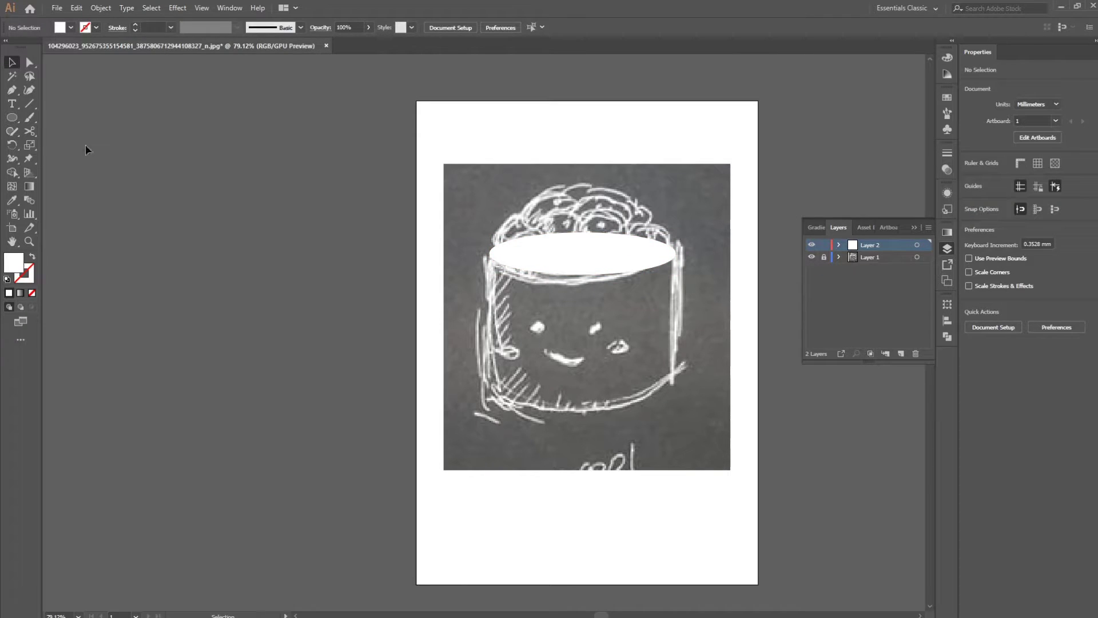
left_click(583, 258)
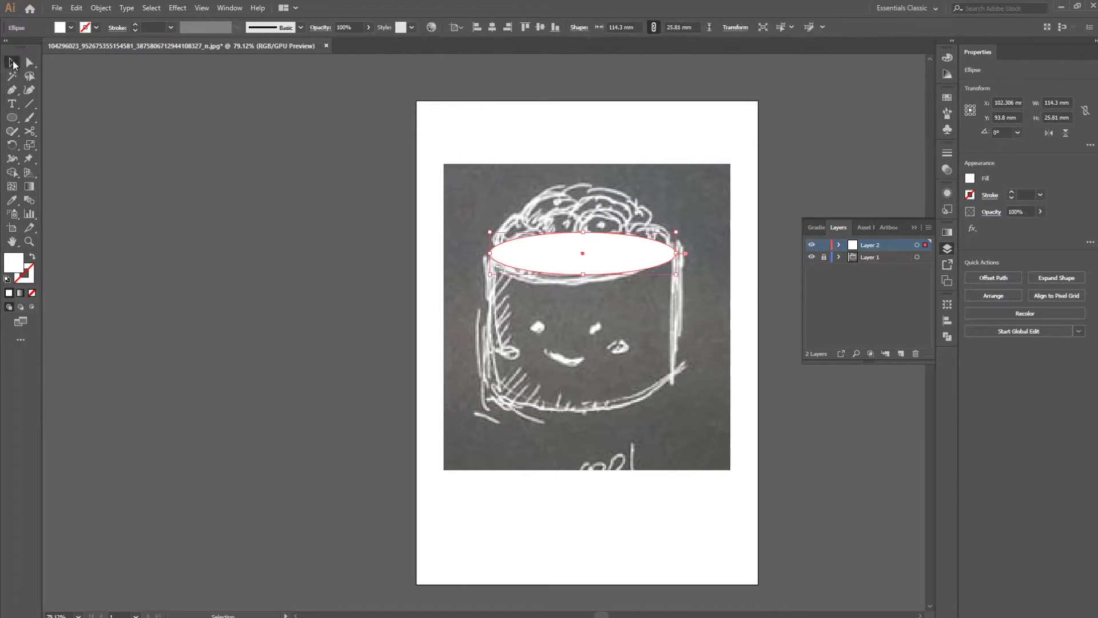
left_click(599, 223)
Draw a vertical line about 84 mm long down from the ellipse's left anchor with the Pen tool and duplicate it at the right anchor
left_click(11, 90)
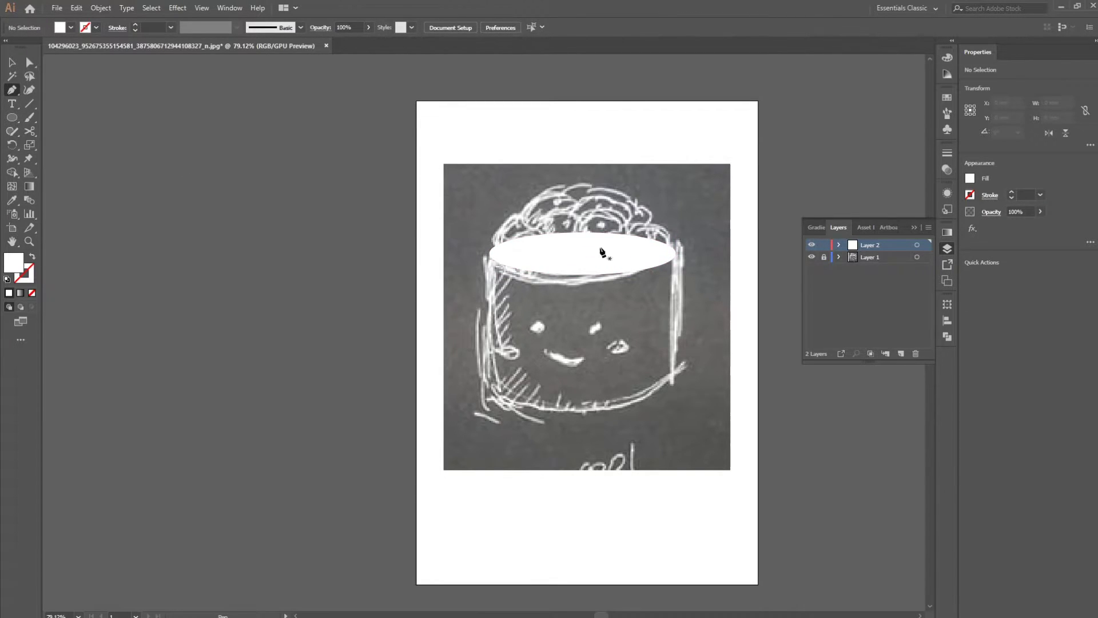
left_click(490, 254)
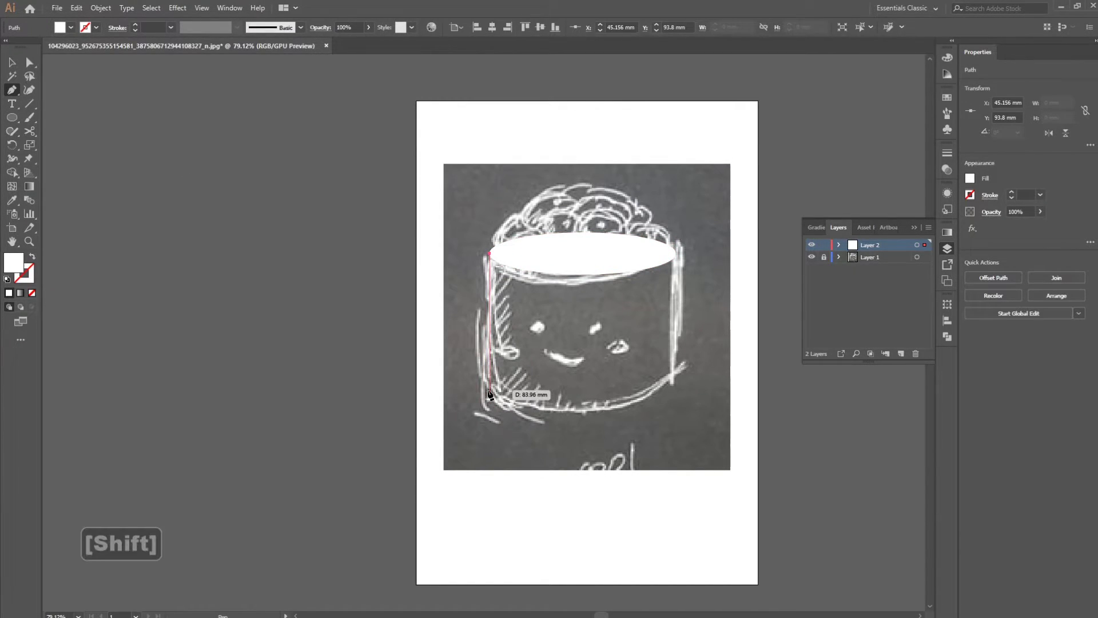
left_click(490, 389, "shift")
key("v")
left_click_drag(489, 341, 678, 350)
Give the ellipse and both side lines a black 3 pt stroke with no fill
left_click_drag(737, 302, 489, 227)
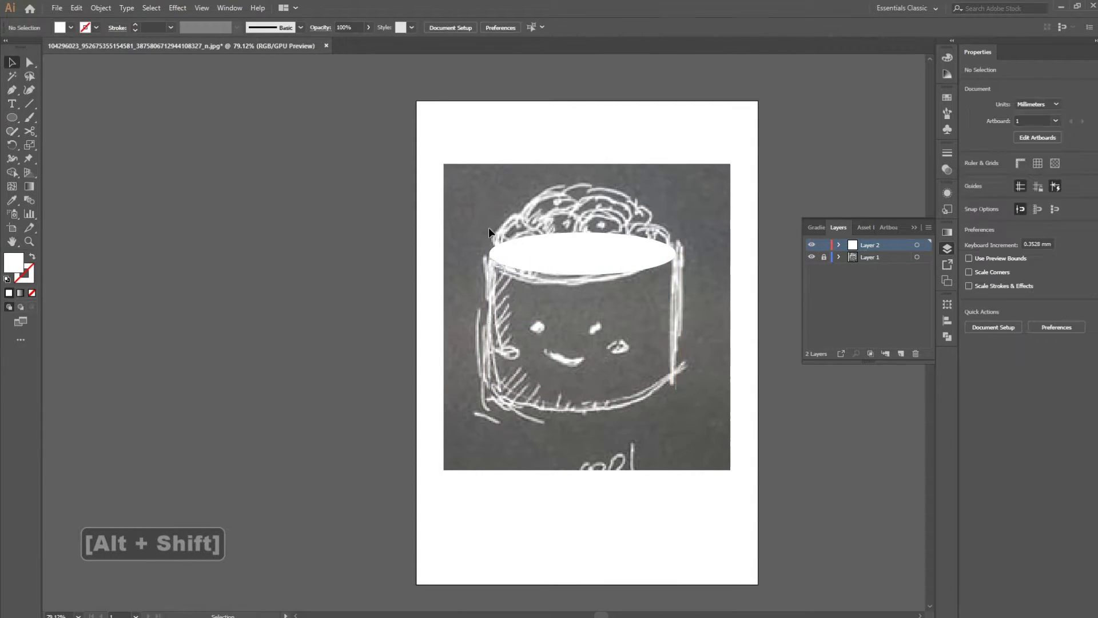
left_click(942, 59)
left_click(812, 69)
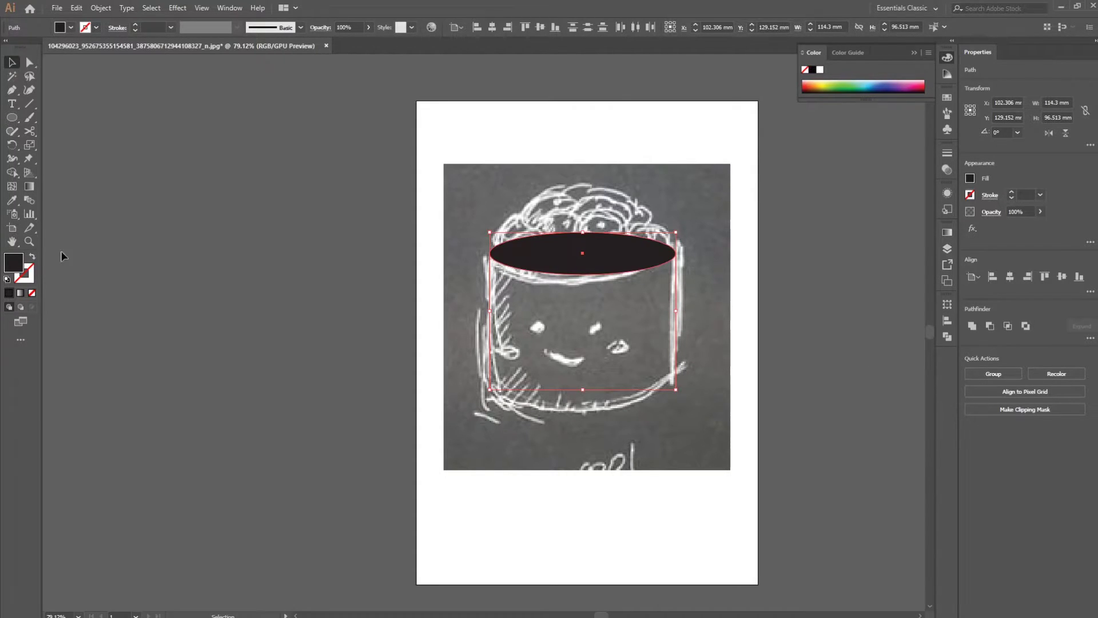
left_click(32, 258)
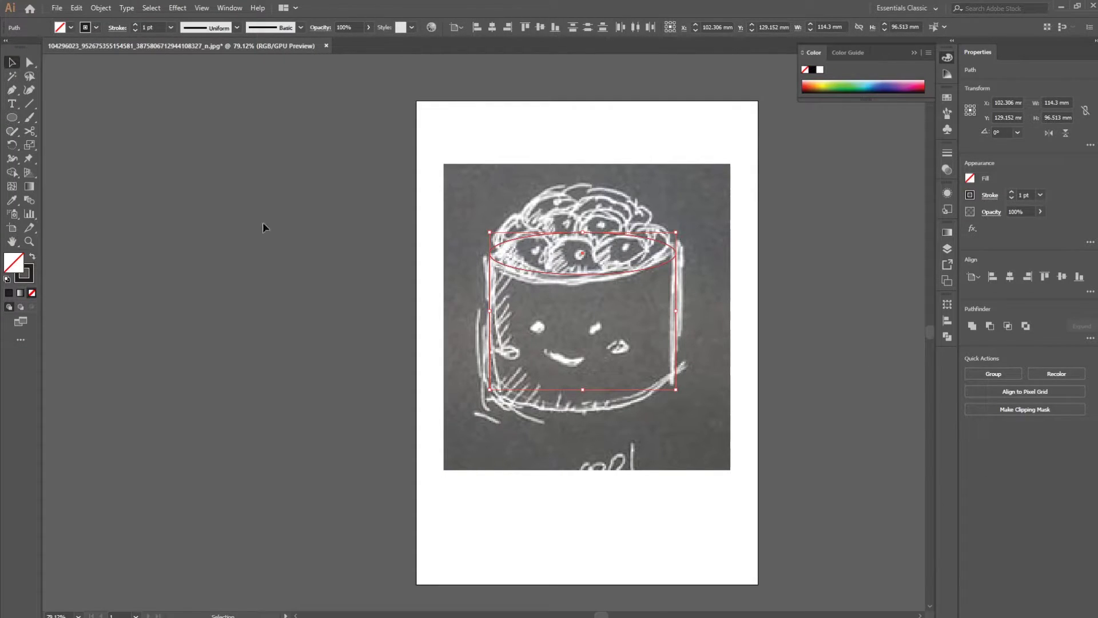
left_click(170, 27)
left_click(183, 103)
left_click(586, 346)
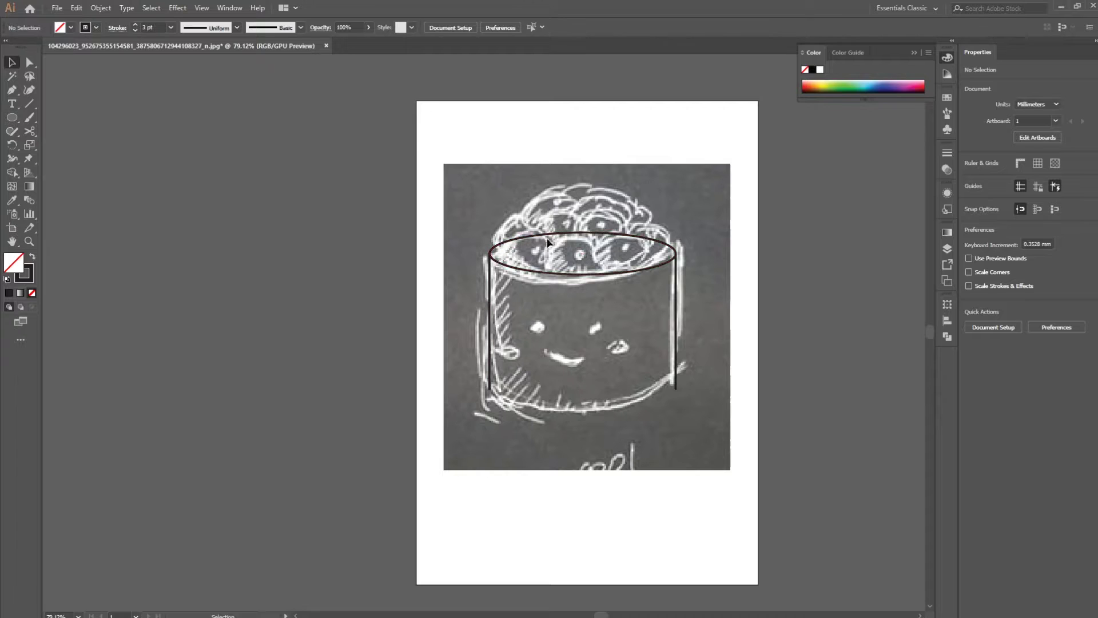
Cut the ellipse at its left and right anchors with the Scissors tool and delete its upper half
left_click(626, 235)
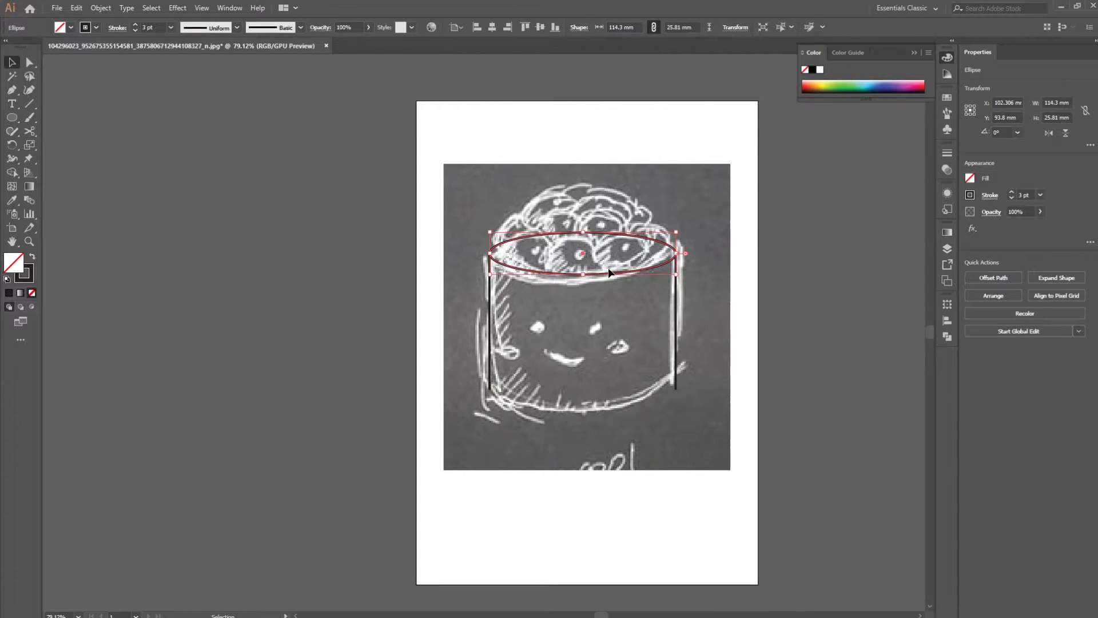
key("c")
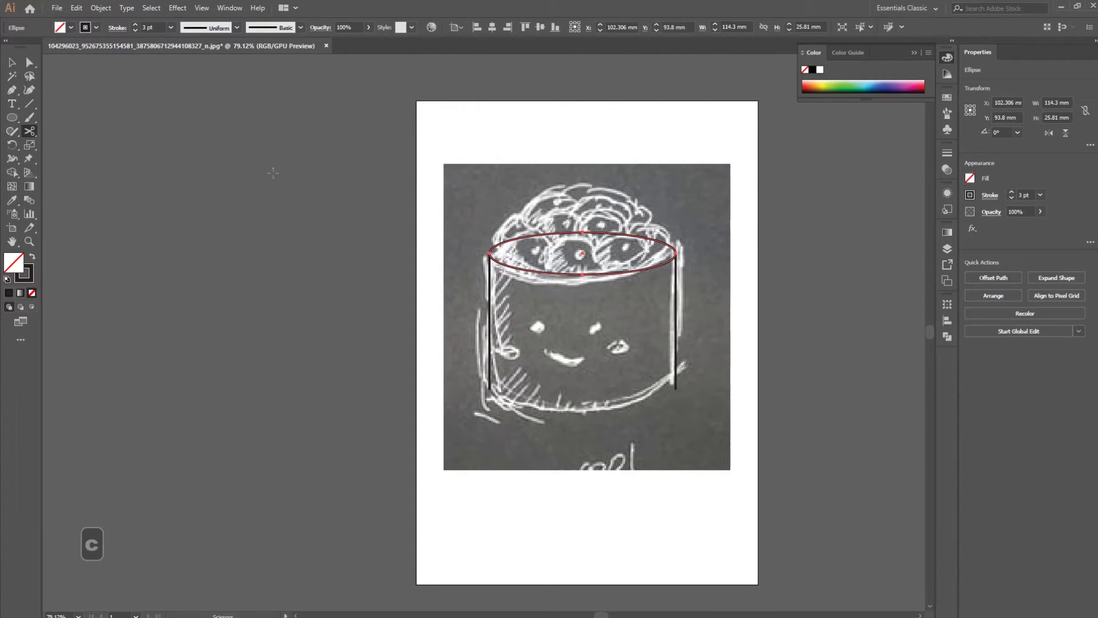
left_click(490, 253)
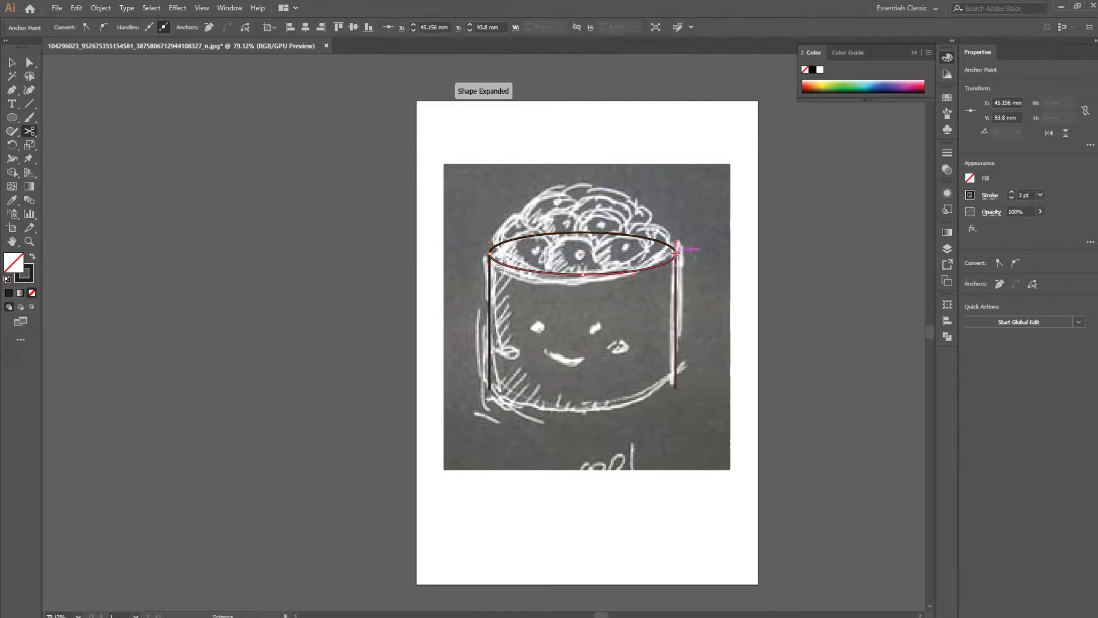
left_click(676, 252)
key("v")
left_click(666, 236)
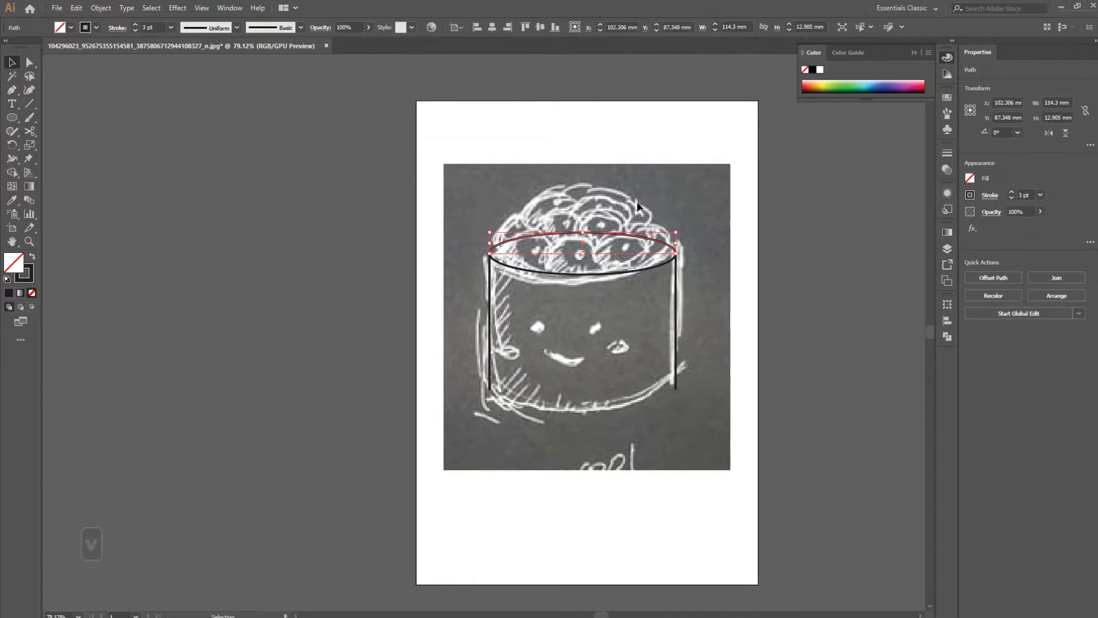
key("Delete")
Duplicate the remaining arc straight down to the lower ends of the side lines and hide the sketch layer
left_click_drag(625, 269, 634, 410)
left_click(689, 371)
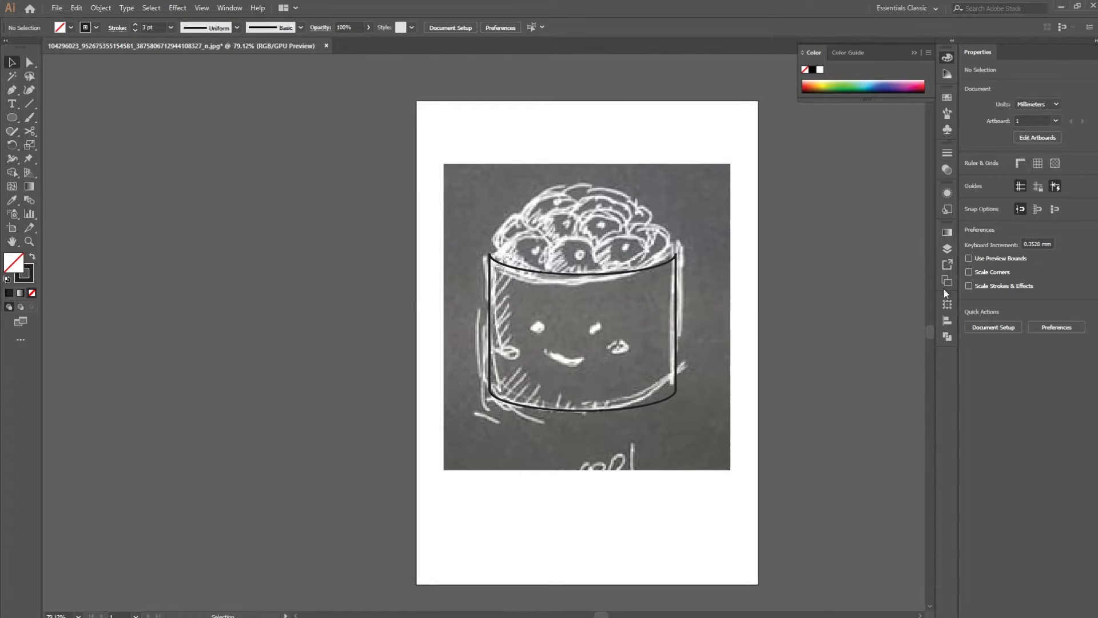
left_click(947, 249)
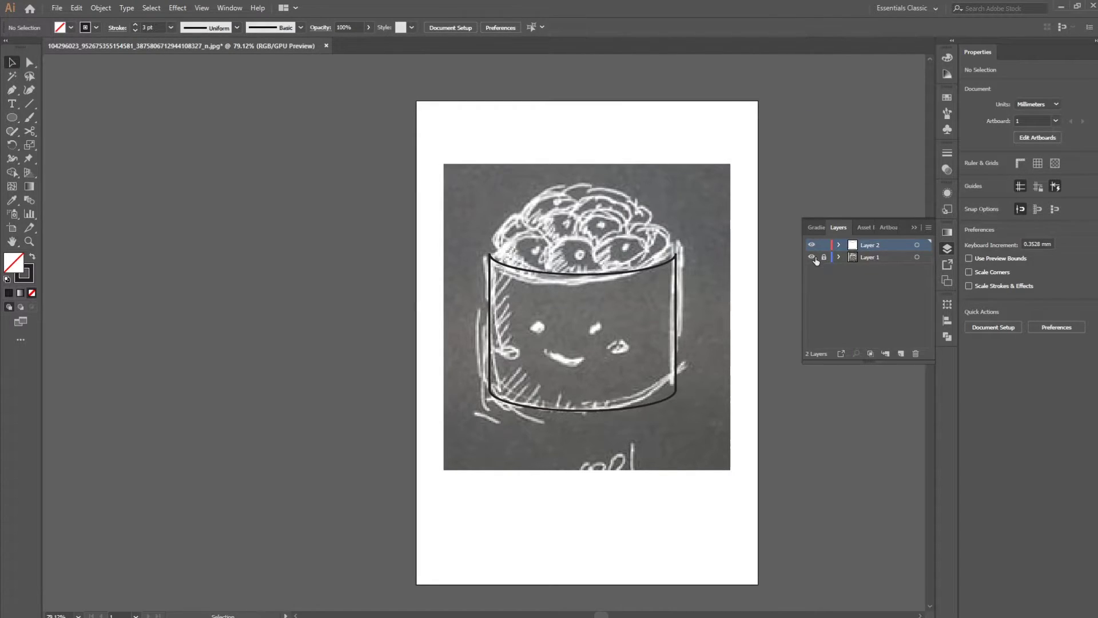
left_click(811, 258)
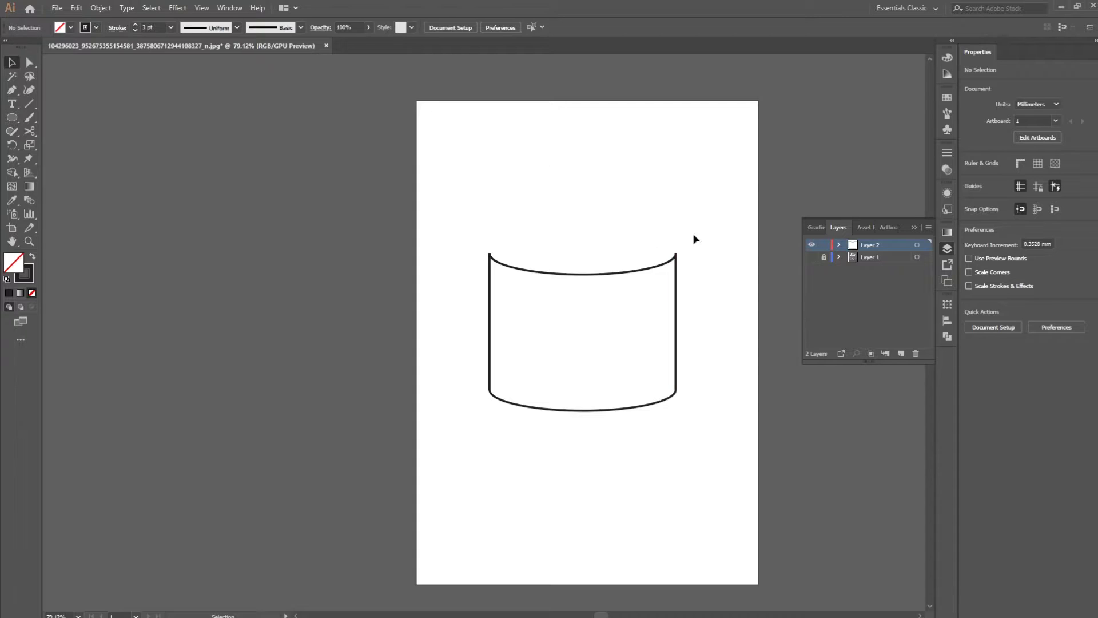
Deepen the bottom and top arcs by moving their middle anchor points slightly downward
left_click(585, 411)
left_click(587, 323)
left_click(610, 412)
key("a")
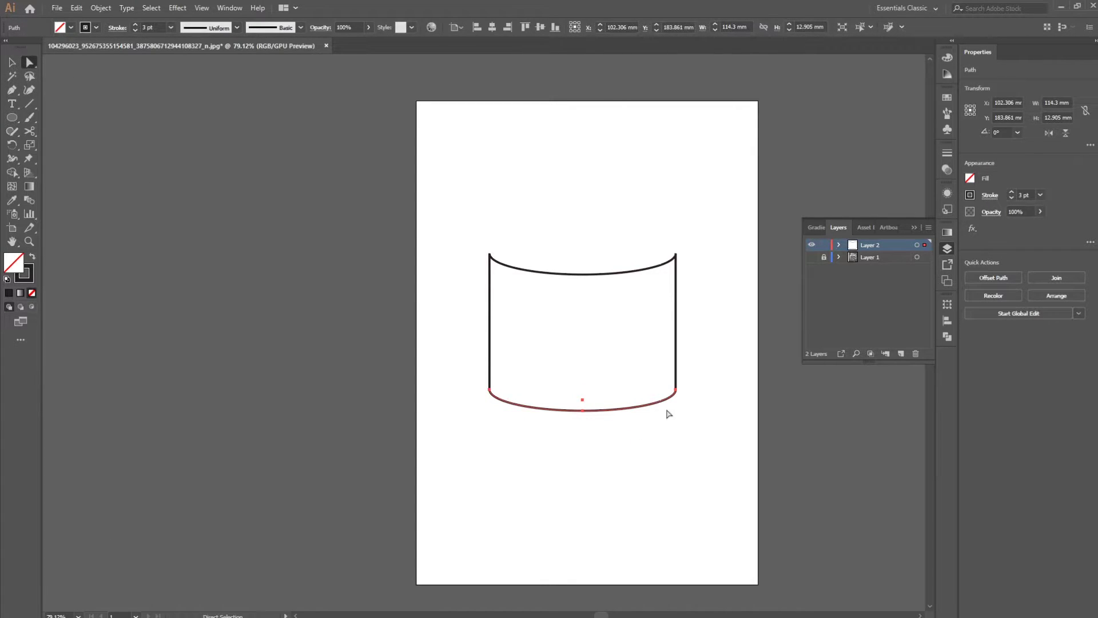
left_click_drag(582, 410, 582, 419)
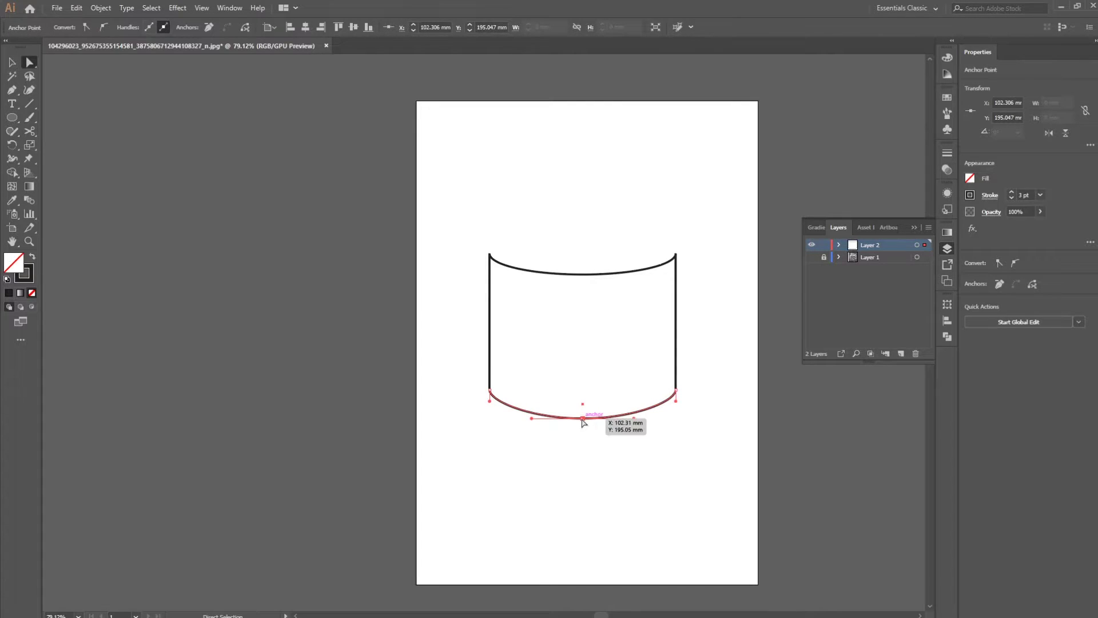
left_click(582, 274)
left_click_drag(583, 275, 583, 283)
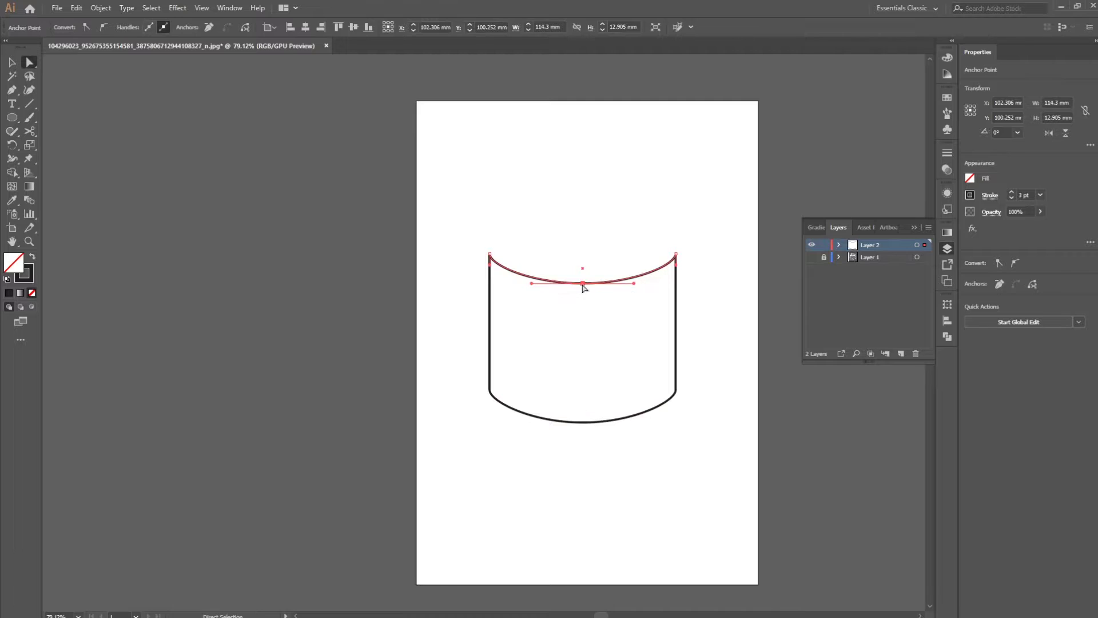
left_click(662, 251)
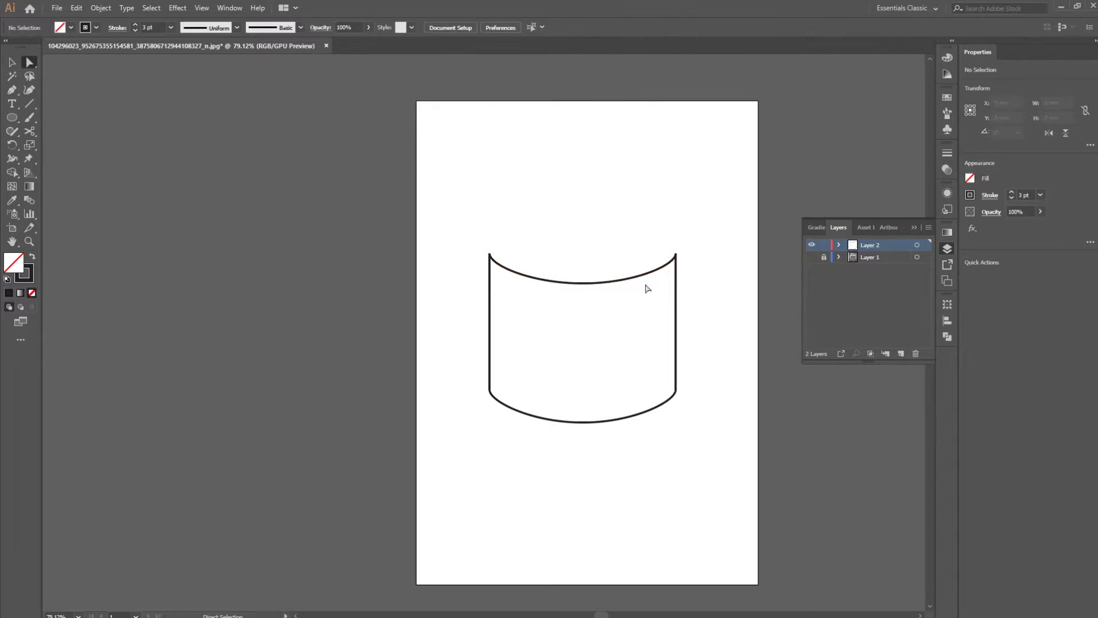
Show the sketch layer again and draw a circle about 31 mm wide over the front middle roe ball
left_click(812, 258)
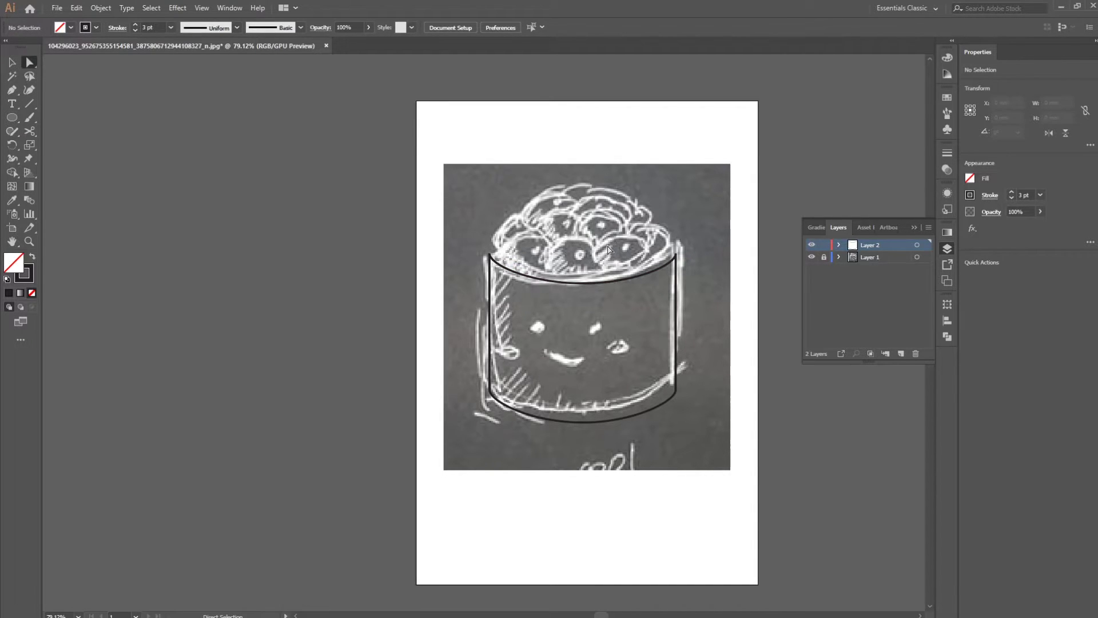
left_click(11, 117)
left_click_drag(495, 244, 600, 264)
key("v")
left_click(748, 194)
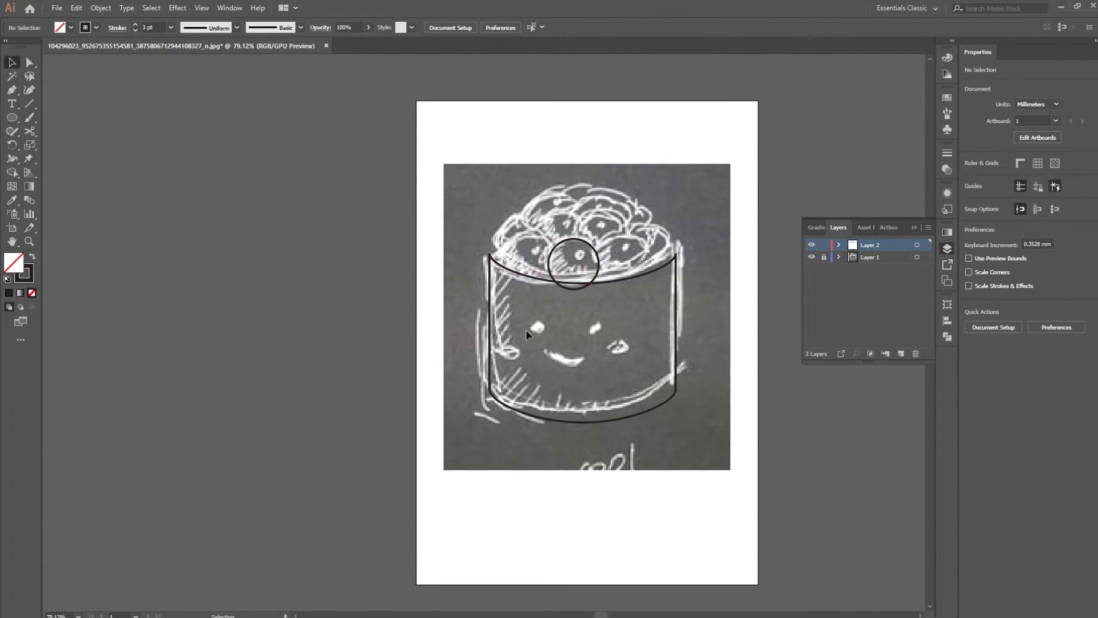
Duplicate the circle into a pile of ten overlapping roe balls above the rim and hide the sketch layer
left_click_drag(601, 275, 679, 263)
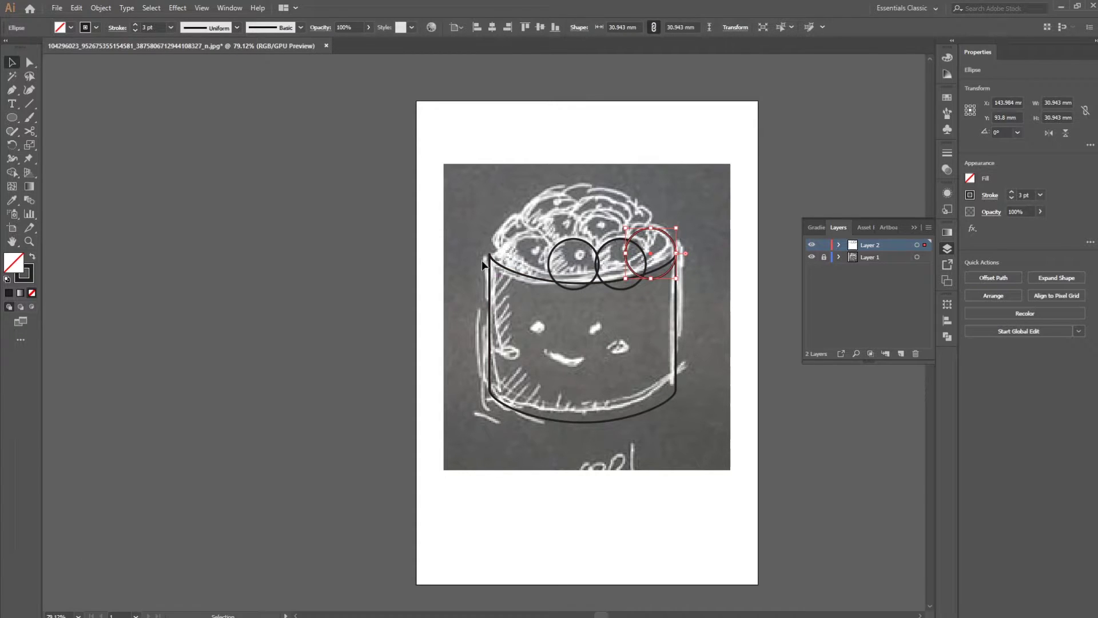
left_click(715, 203)
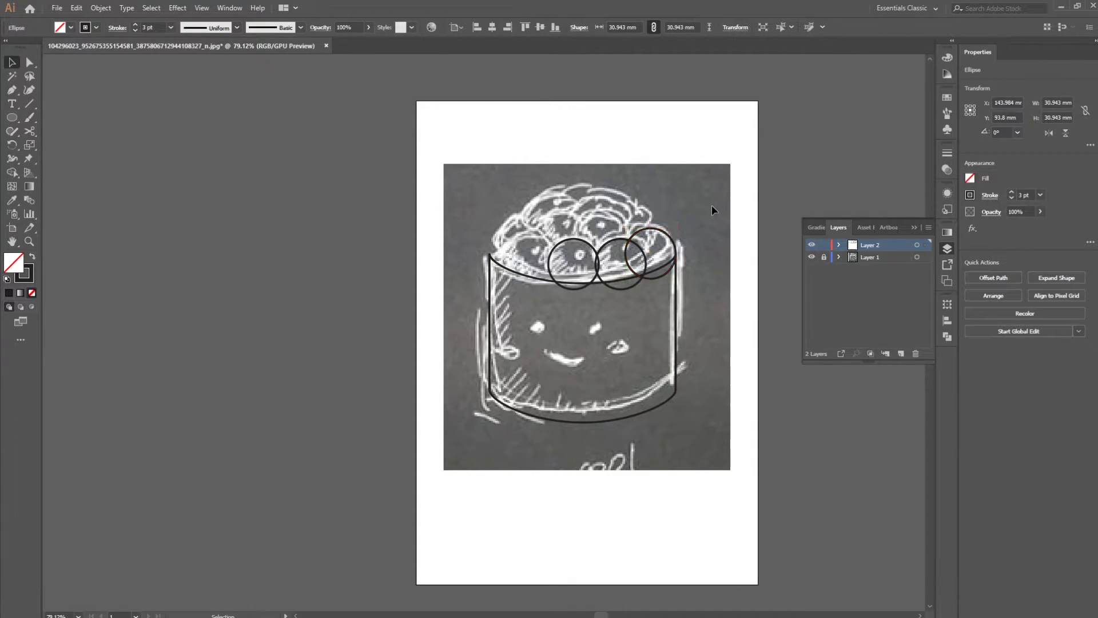
left_click_drag(670, 237, 585, 202)
left_click(623, 203)
left_click(811, 256)
left_click(596, 214)
left_click(621, 203)
left_click(664, 187)
left_click_drag(644, 220, 622, 207)
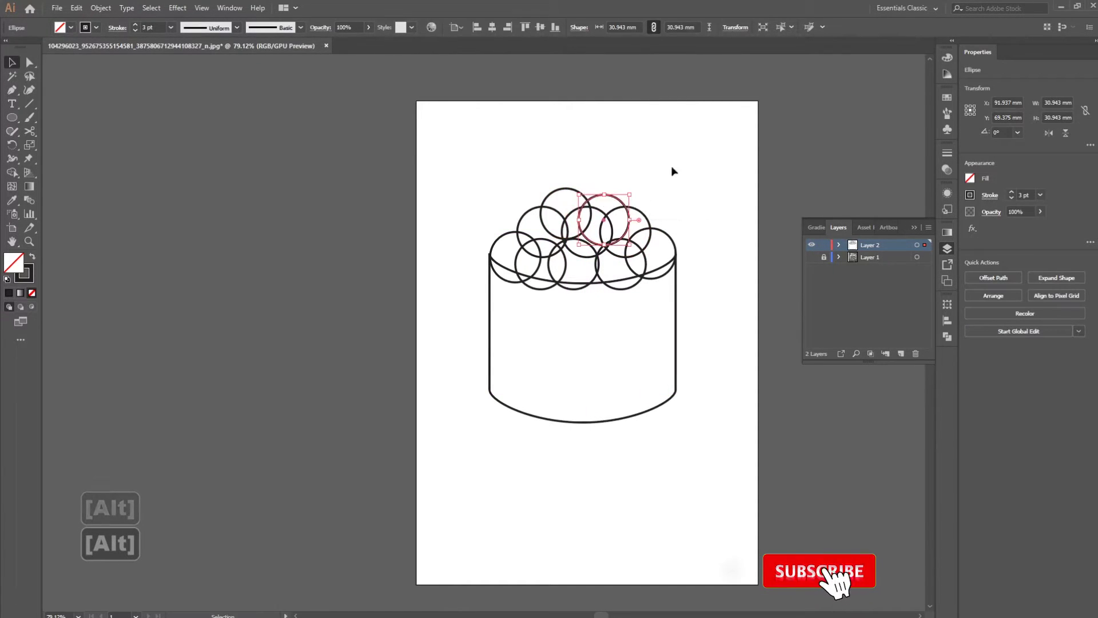
left_click(760, 335)
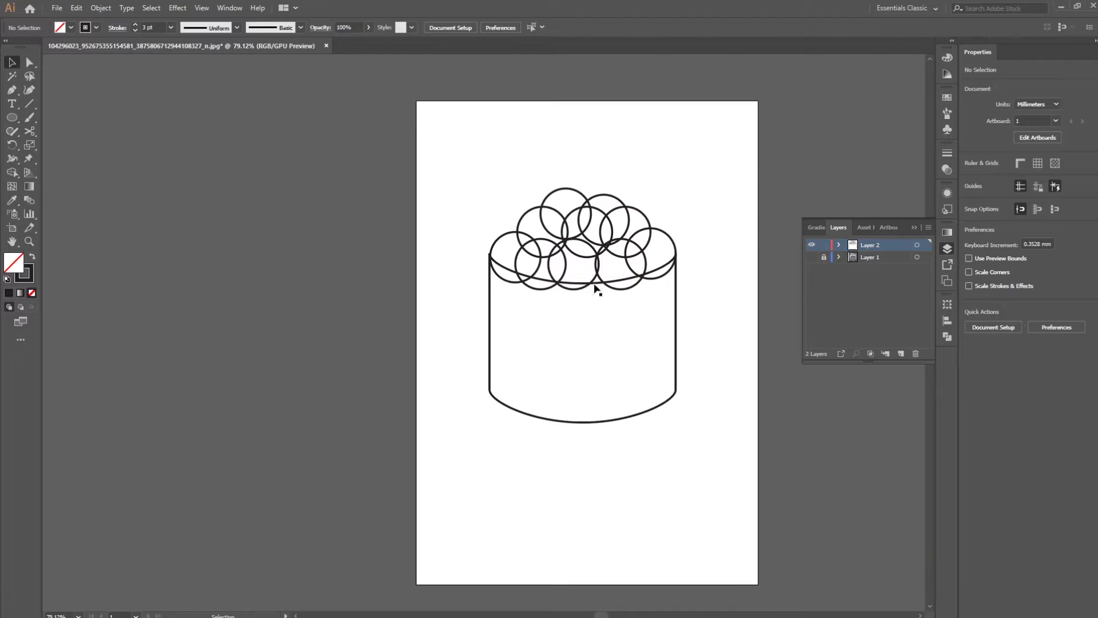
Merge the overlapping circle segments with Shape Builder so each front roe ball is whole and hides the ones behind it
left_click_drag(714, 443, 444, 160)
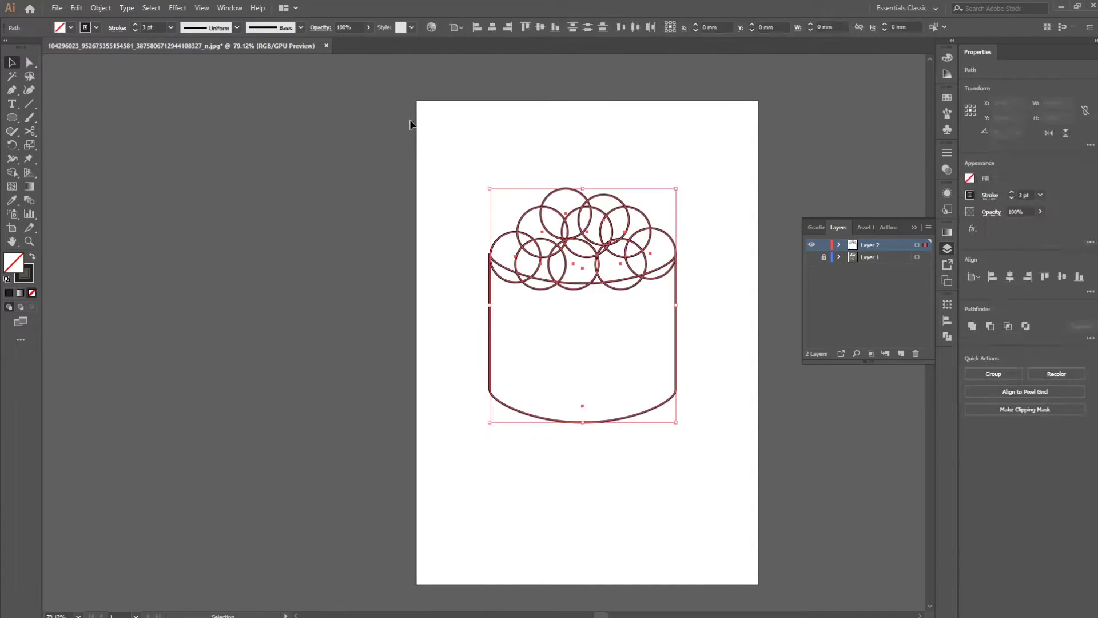
key("shift+m")
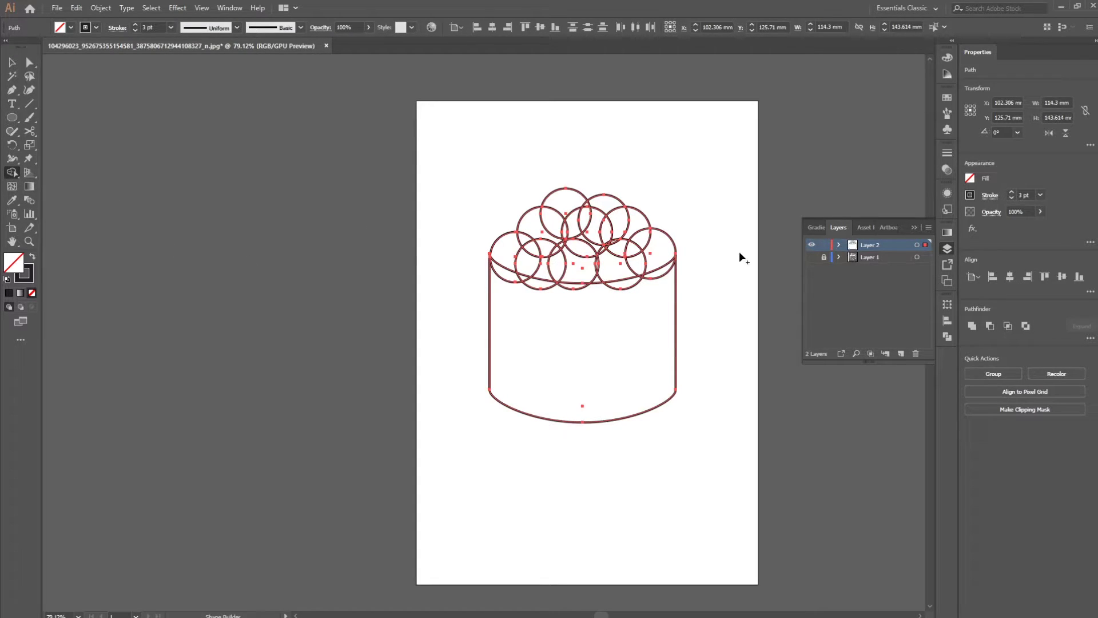
scroll(640, 254, "up", 3, "alt")
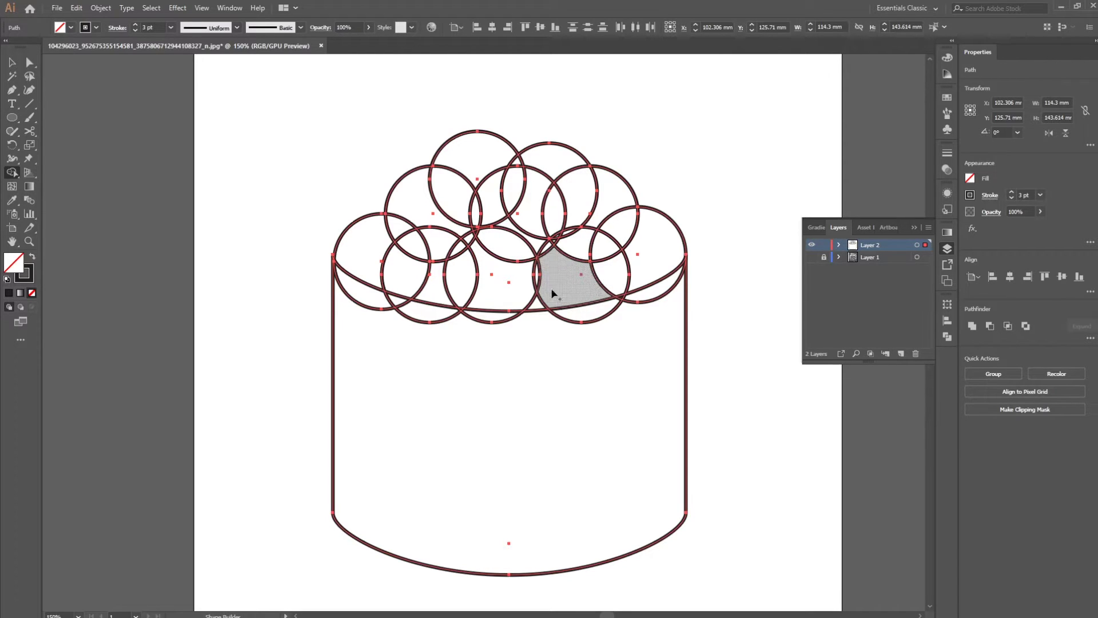
mouse_move(580, 286)
left_mouse_down()
mouse_move(607, 269)
mouse_move(605, 249)
mouse_move(574, 233)
mouse_move(547, 248)
mouse_move(542, 275)
mouse_move(477, 236)
mouse_move(460, 248)
mouse_move(462, 260)
mouse_move(511, 273)
left_mouse_up()
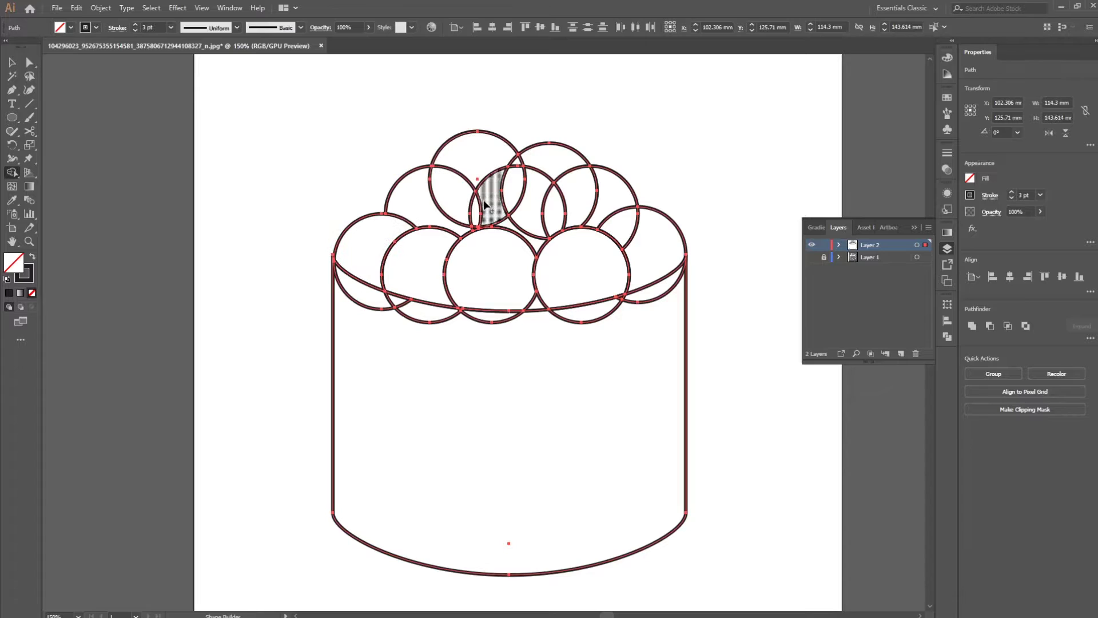
mouse_move(423, 213)
left_mouse_down()
mouse_move(450, 198)
mouse_move(477, 233)
left_mouse_up()
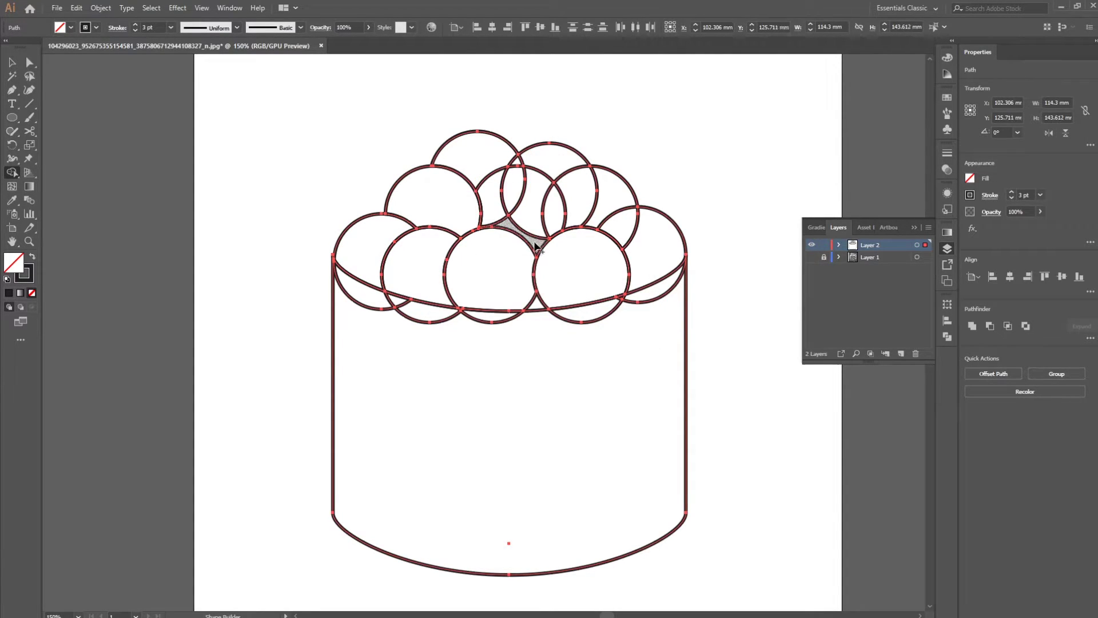
left_click_drag(534, 200, 514, 210)
left_click_drag(578, 197, 624, 229)
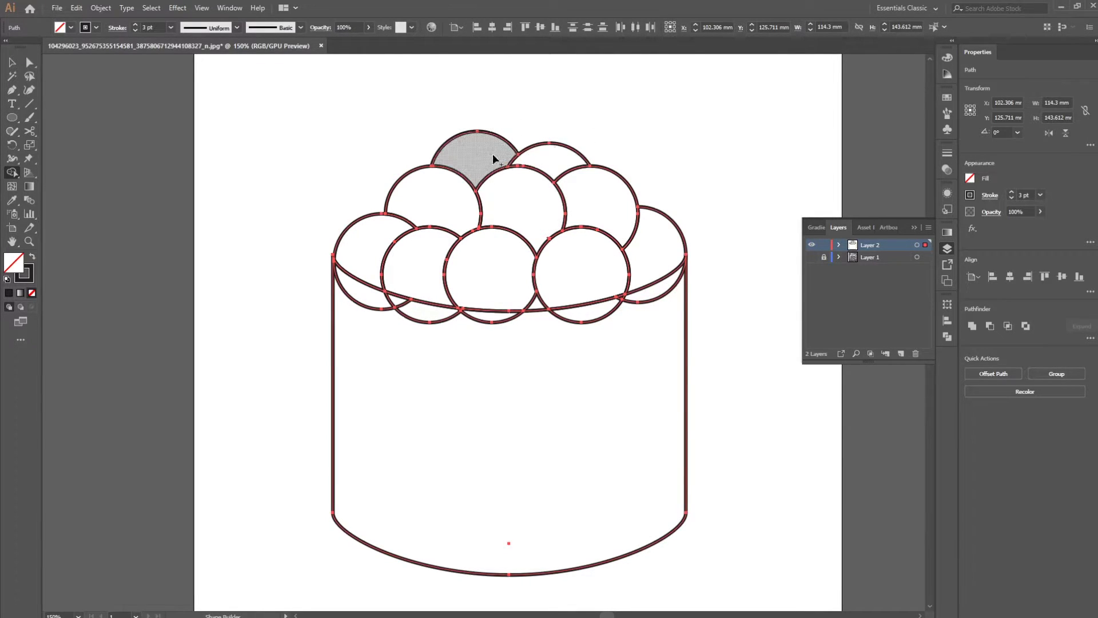
key("v")
left_click(623, 119)
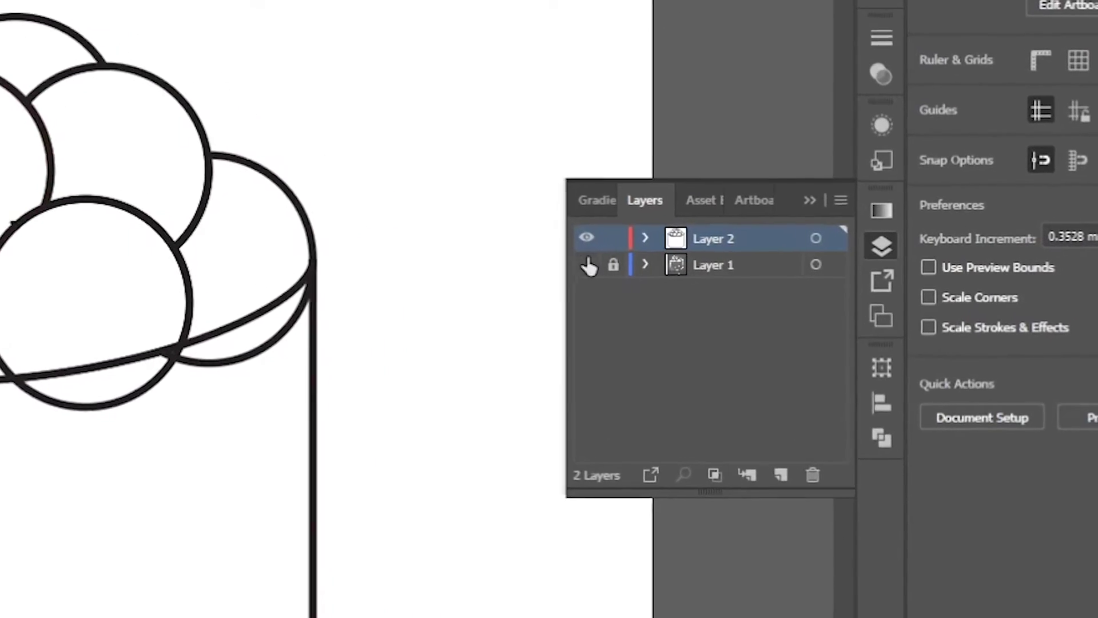
Switch Layer 2 to outline view and delete the tiny leftover paths on the upper edge of the front roe ball
left_click(525, 237, "ctrl")
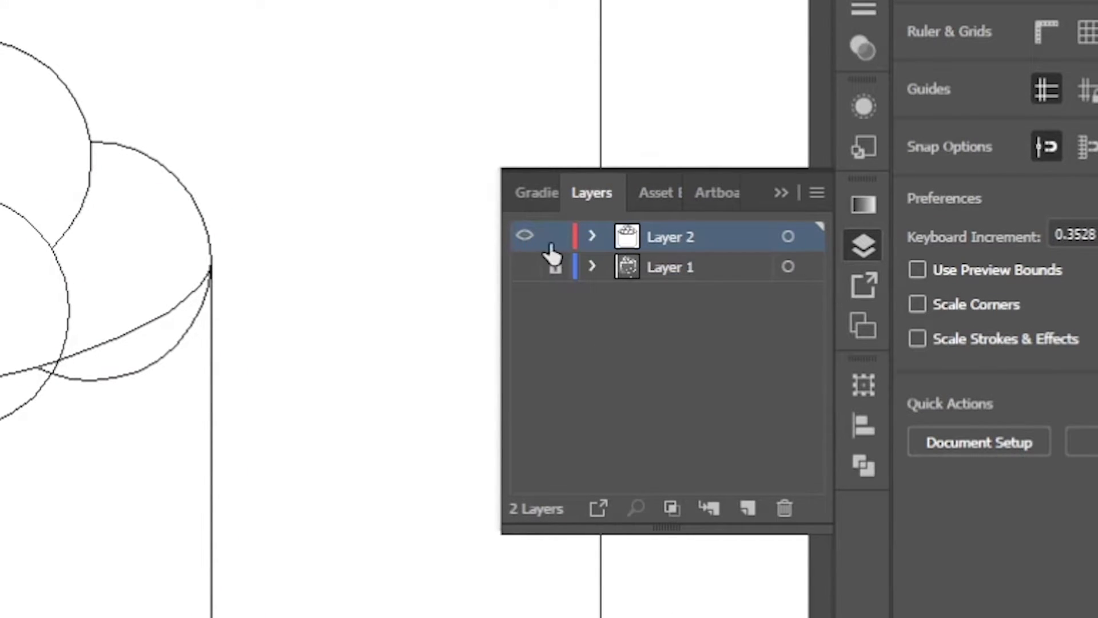
scroll(0, 179, "up", 5)
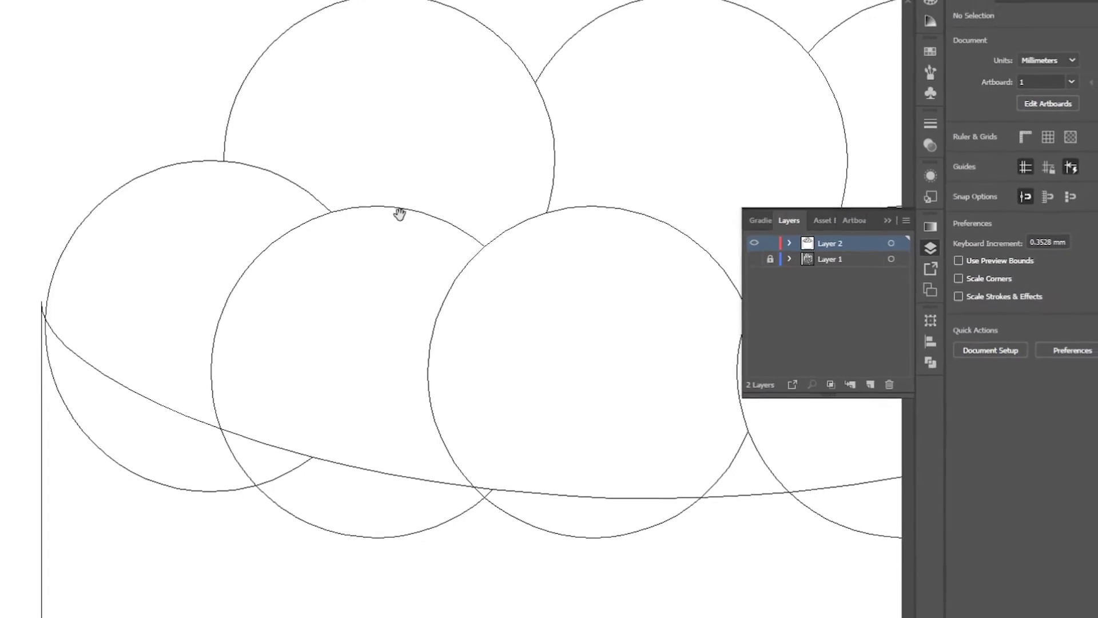
scroll(385, 289, "up", 8)
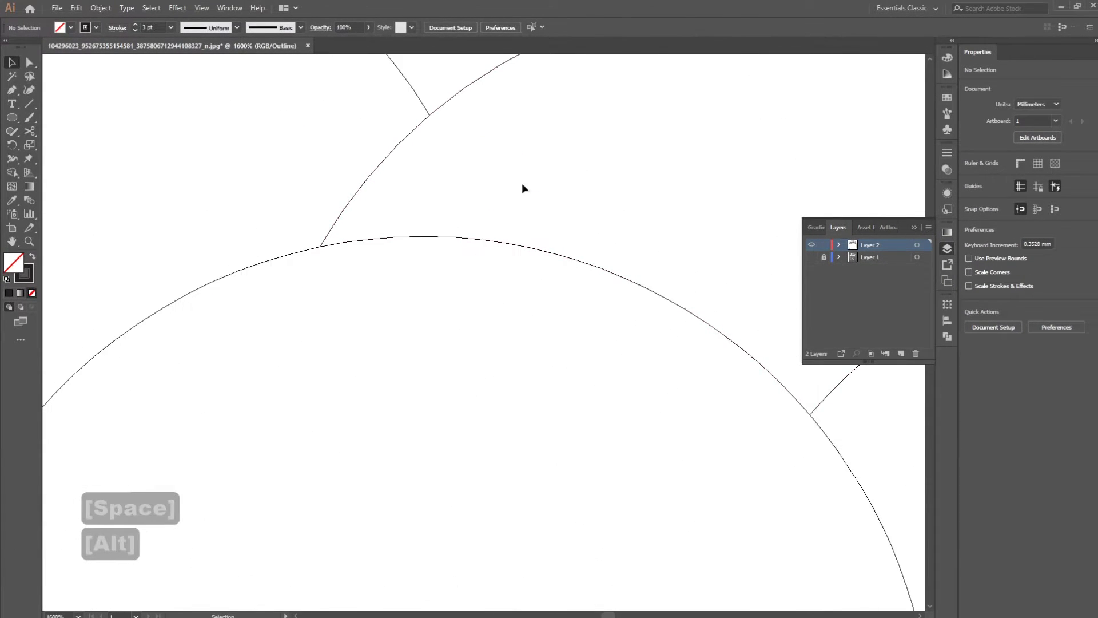
scroll(482, 229, "down", 5)
scroll(527, 351, "up", 1)
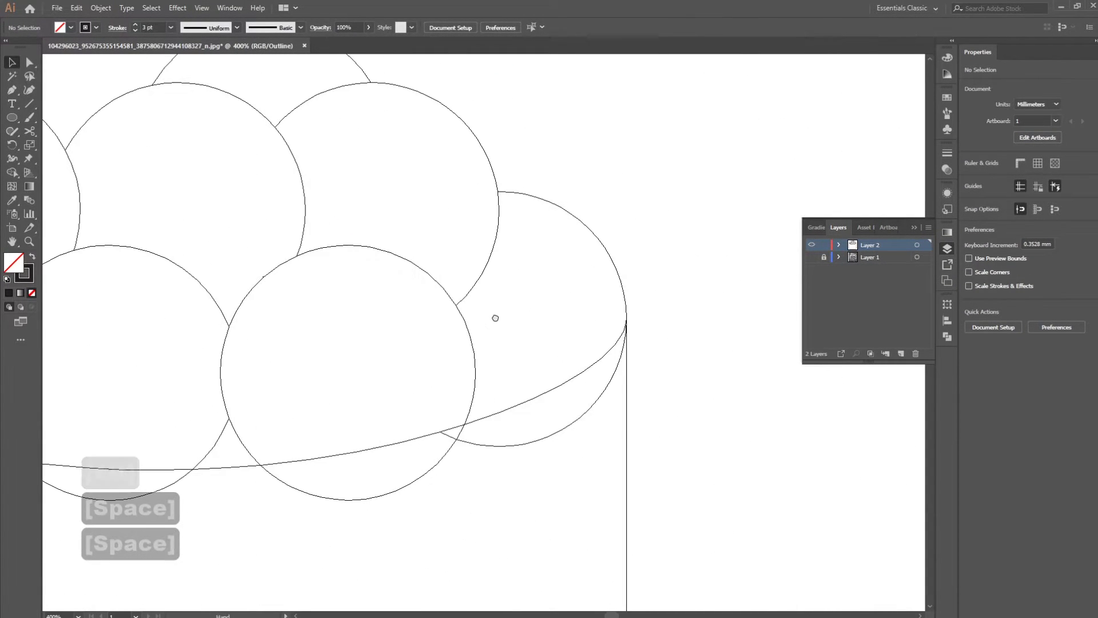
scroll(248, 259, "up", 6)
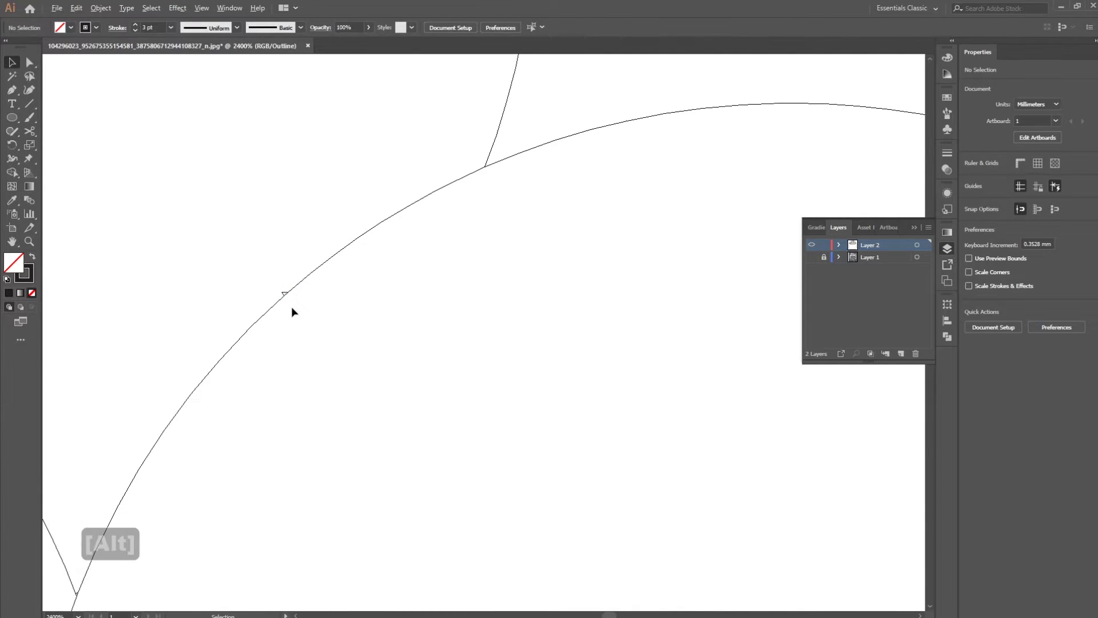
left_click(284, 293)
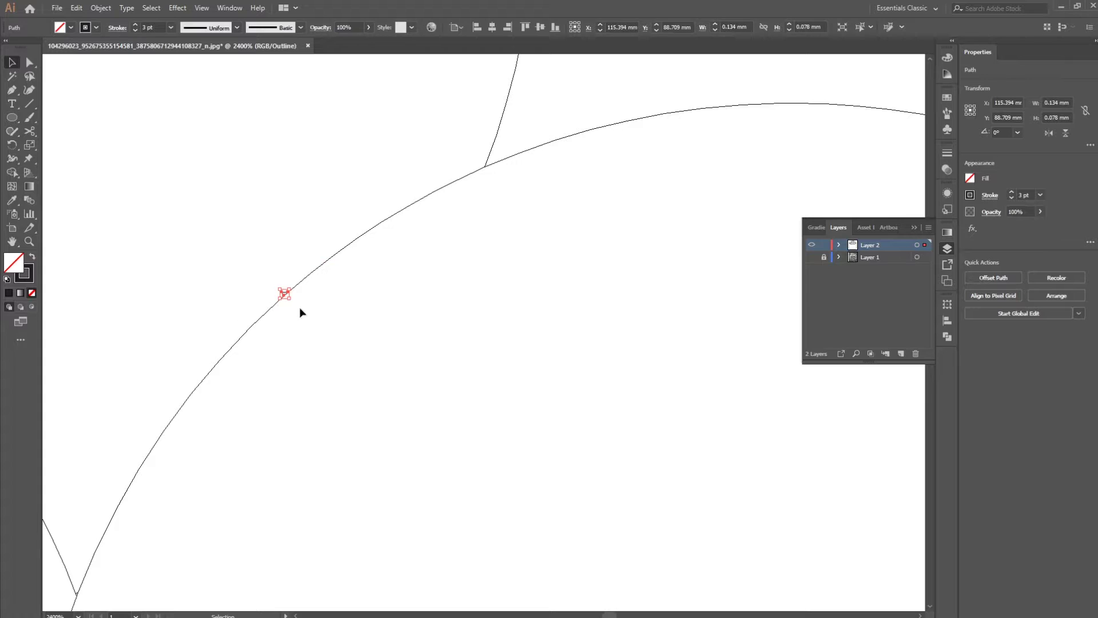
key("Delete")
left_click(284, 293)
key("Delete")
left_click(284, 294)
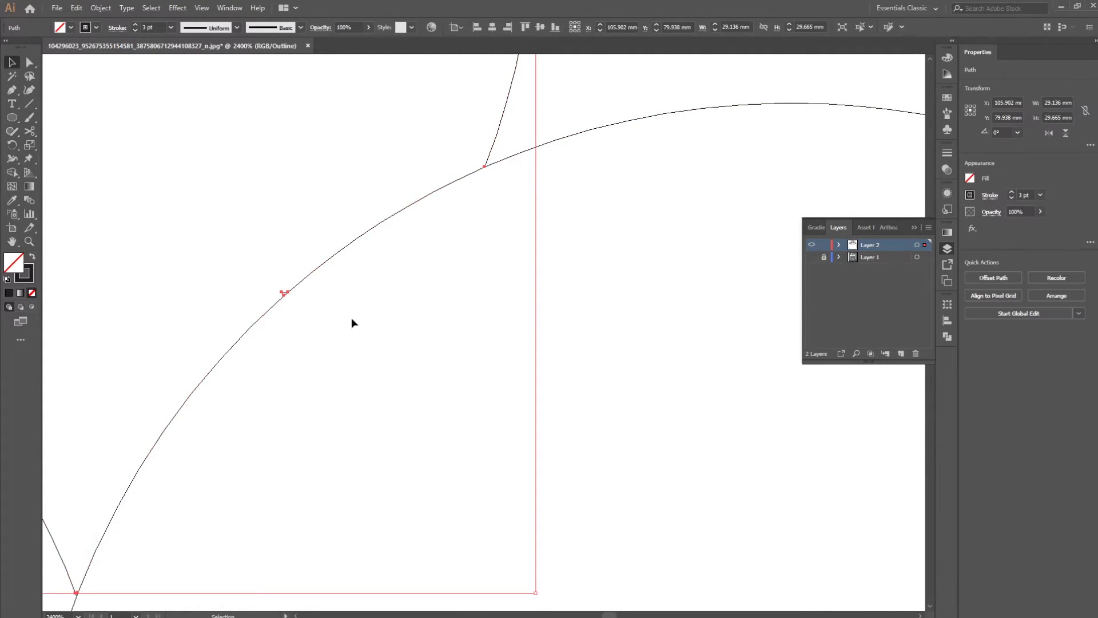
key("Delete")
Combine the roe ball segments hanging below the front rim into larger pieces with Shape Builder
scroll(385, 375, "down", 3)
left_click_drag(385, 376, 566, 361)
scroll(578, 343, "up", 6)
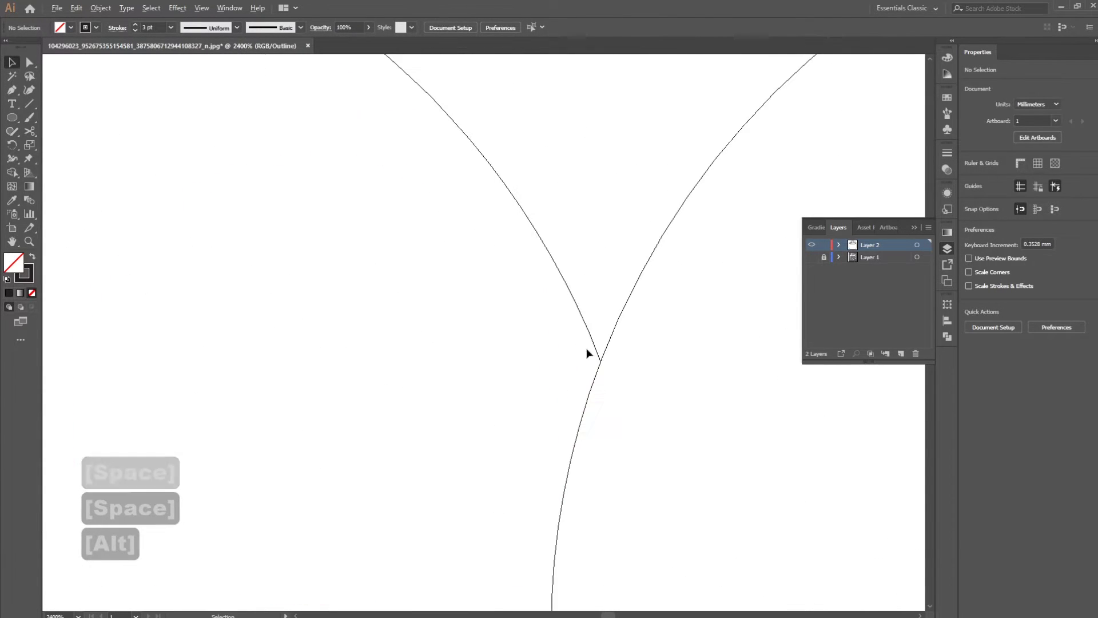
scroll(610, 375, "down", 10)
left_click_drag(395, 331, 438, 318)
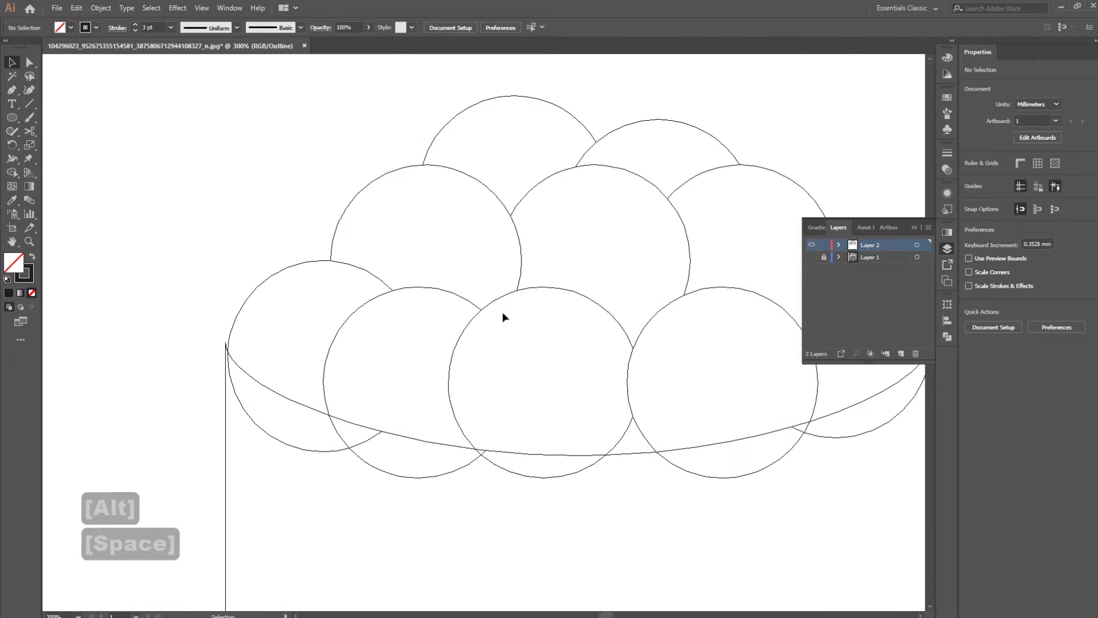
left_click_drag(488, 427, 336, 316)
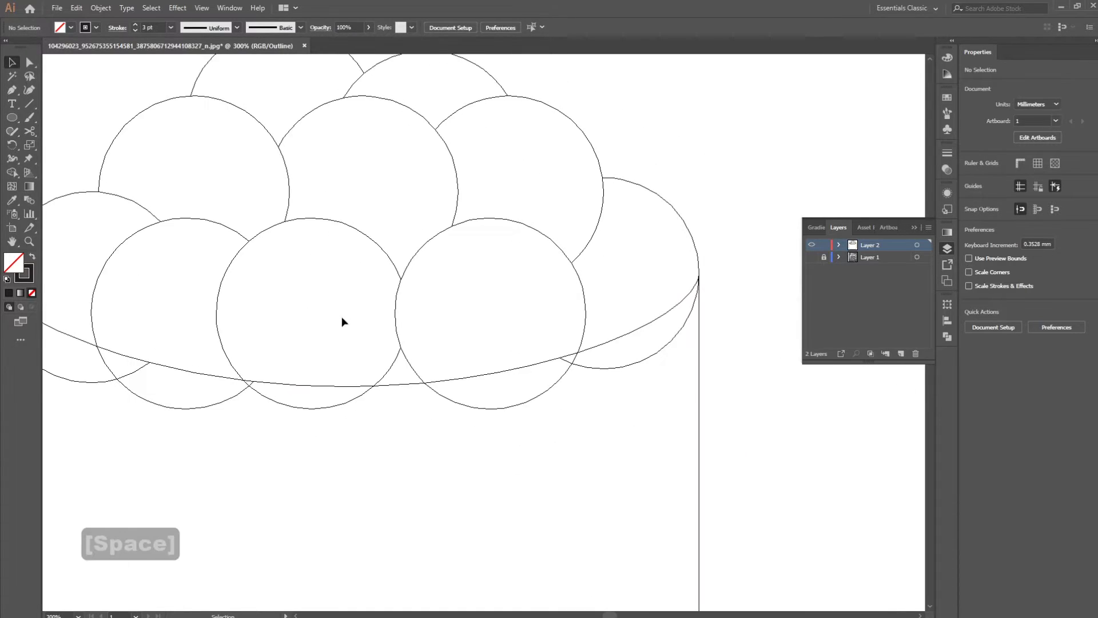
scroll(633, 382, "down", 2)
left_click_drag(644, 421, 130, 164)
key("shift+m")
mouse_move(186, 388)
left_mouse_down()
mouse_move(177, 357)
mouse_move(344, 381)
left_mouse_up()
mouse_move(417, 378)
left_mouse_down()
mouse_move(509, 368)
mouse_move(542, 350)
mouse_move(620, 427)
mouse_move(598, 402)
left_mouse_up()
key("v")
left_click(654, 356)
Delete the merged pieces and small fragments below the rim so the roe balls end at the rim curve
left_click(495, 373)
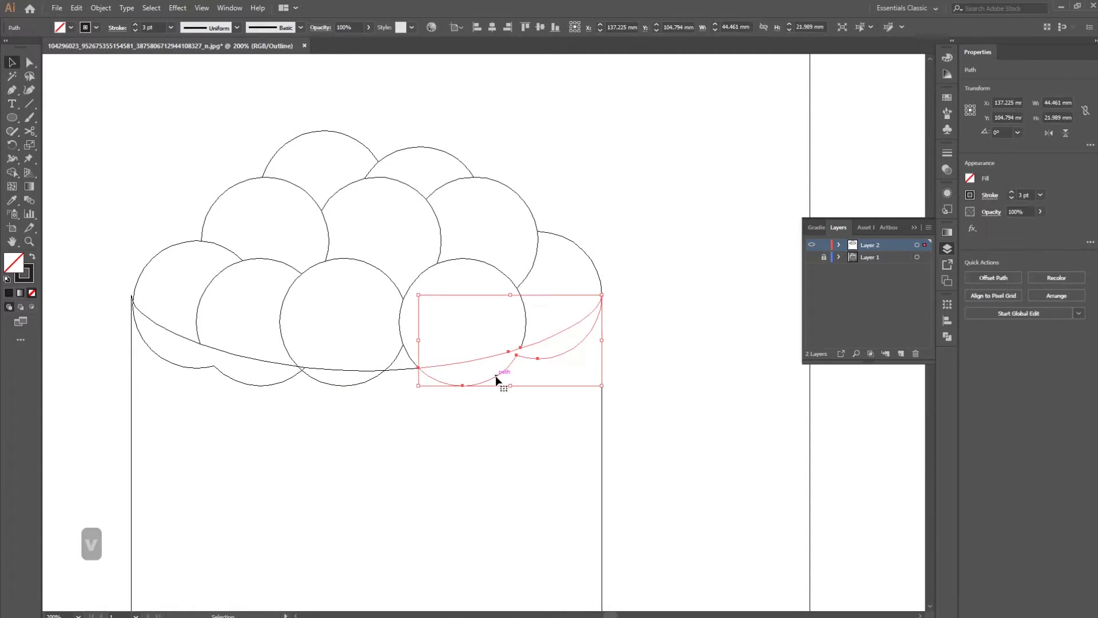
key("Delete")
left_click(317, 383)
key("Delete")
left_click(297, 375)
key("Delete")
key("Delete")
left_click(301, 369)
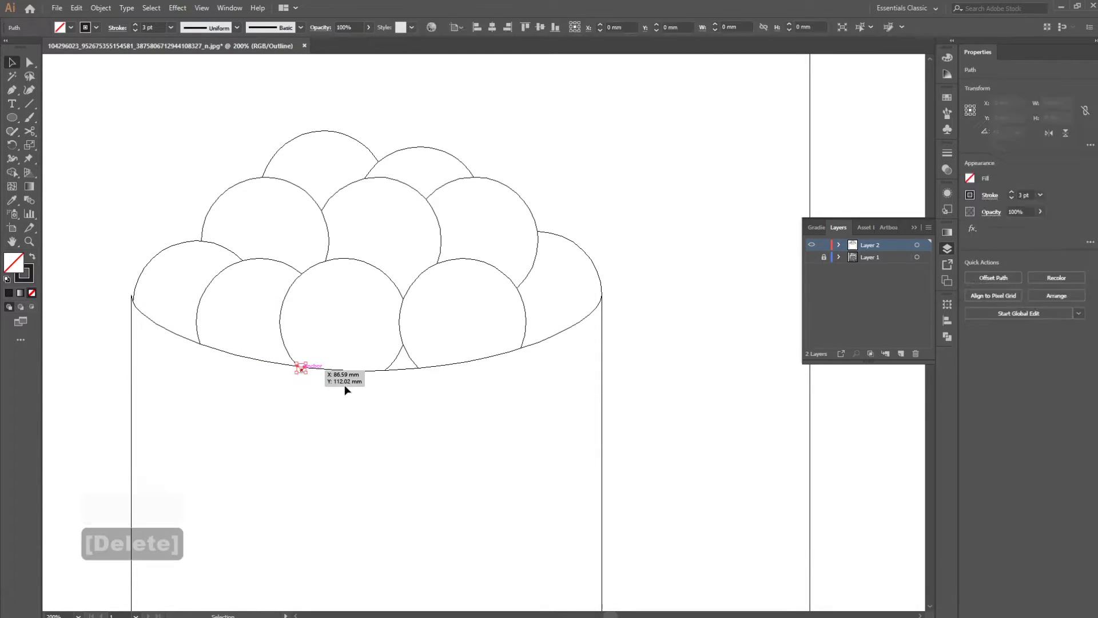
key("Delete")
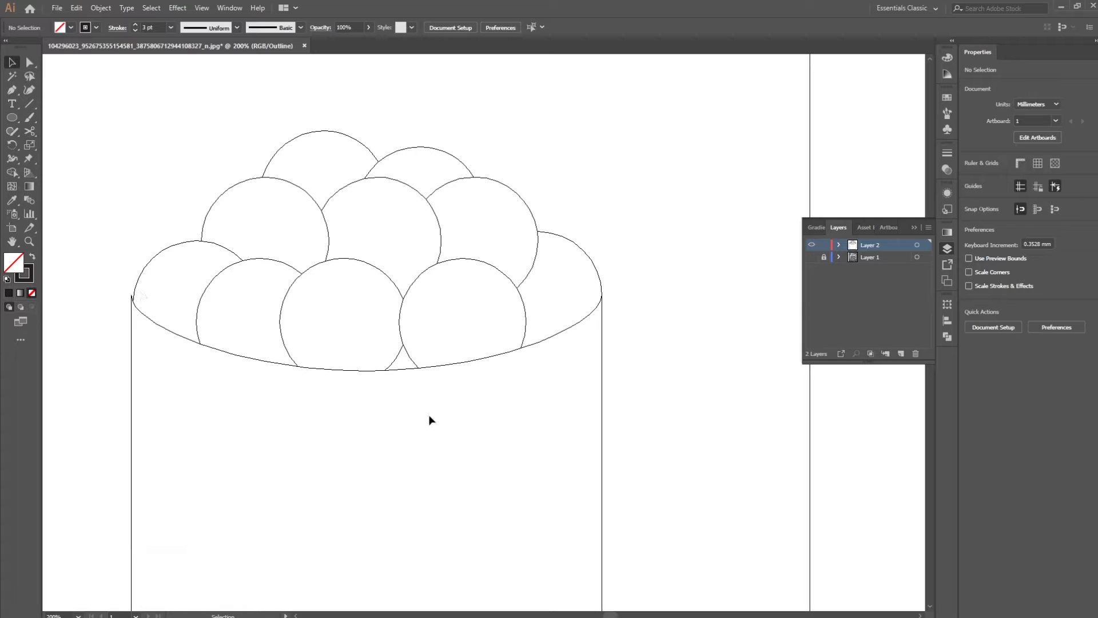
Examine the rim's ends and the roll's contour up close in outline view for stray fragments and gaps
scroll(115, 294, "up", 3, "alt")
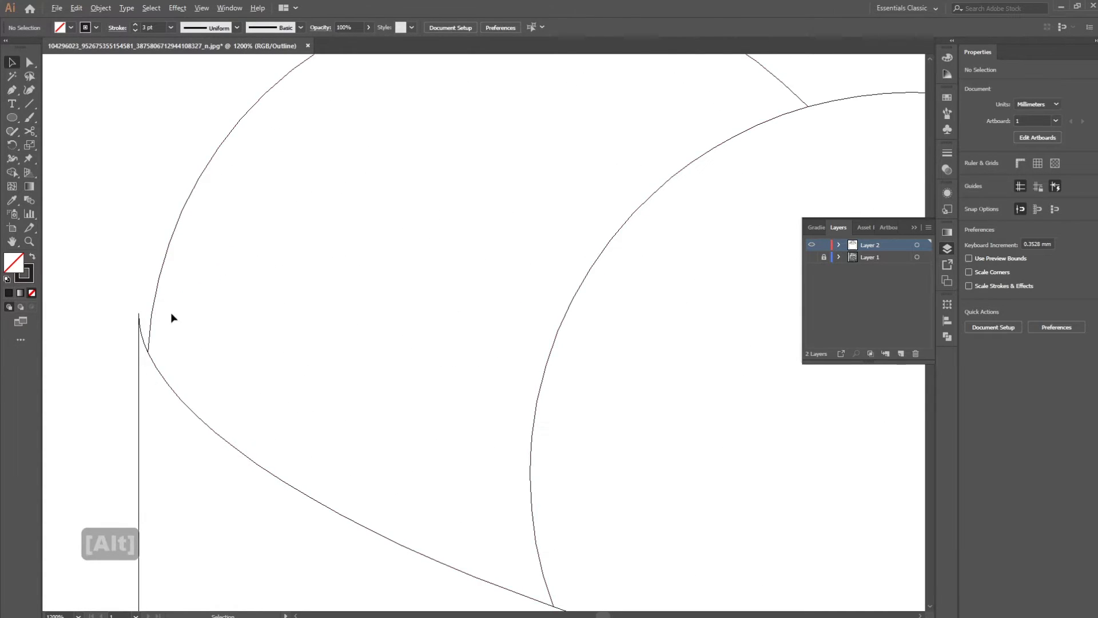
scroll(160, 323, "down", 1, "alt")
scroll(294, 280, "down", 1, "alt")
scroll(304, 349, "up", 2, "alt")
scroll(316, 390, "down", 2, "alt")
scroll(321, 394, "up", 1, "alt")
left_click_drag(351, 357, 446, 229)
left_click_drag(368, 366, 231, 272)
scroll(276, 428, "down", 1, "alt")
scroll(269, 456, "down", 2, "alt")
scroll(461, 285, "down", 1, "alt")
scroll(349, 403, "down", 1, "alt")
left_click_drag(350, 407, 378, 341)
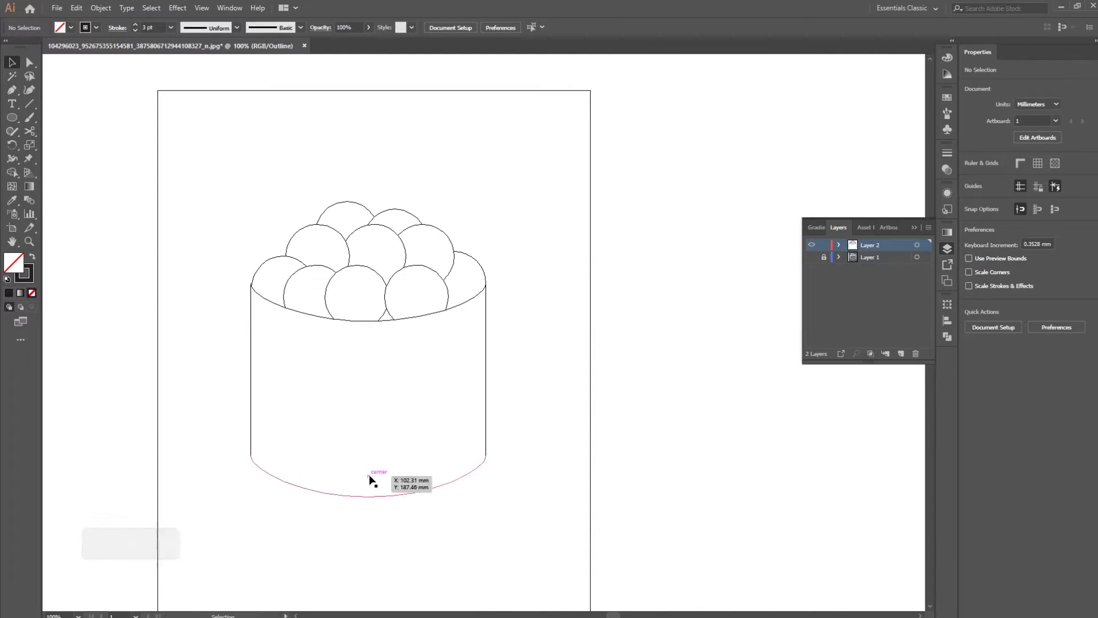
Return Layer 2 to preview mode and duplicate the whole sushi drawing straight to the right of the original
key("ctrl")
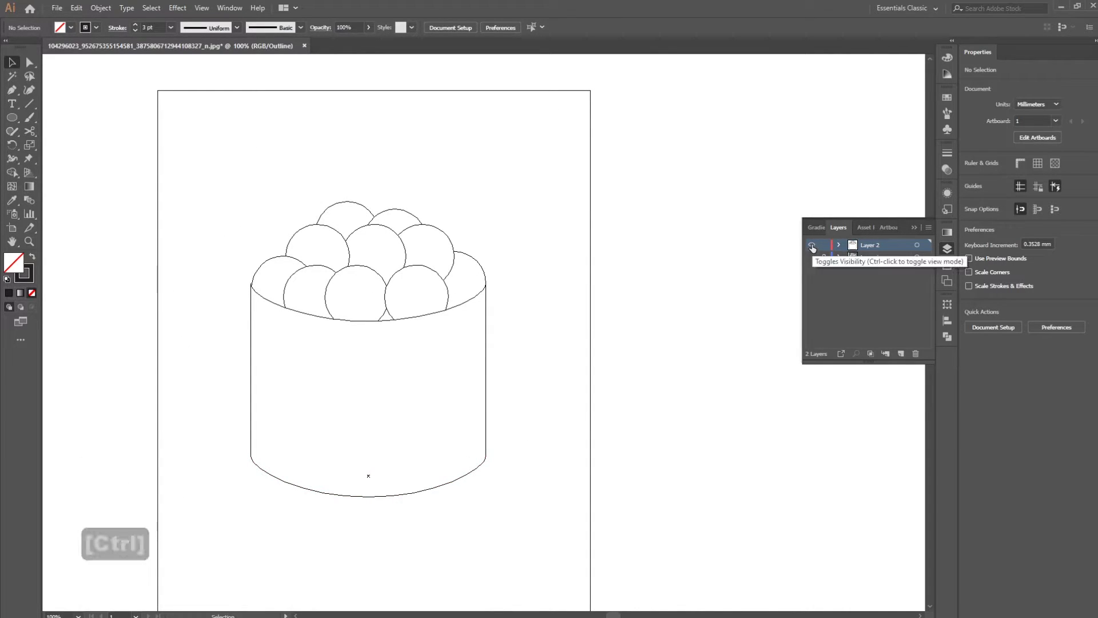
left_click(812, 247, "ctrl")
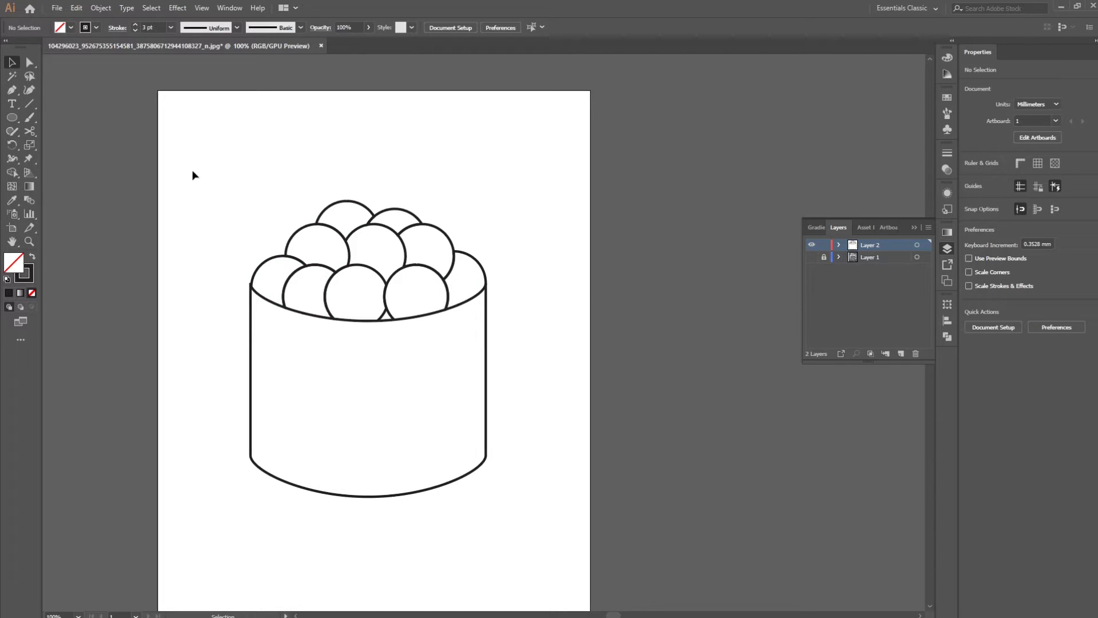
left_click_drag(200, 199, 556, 550)
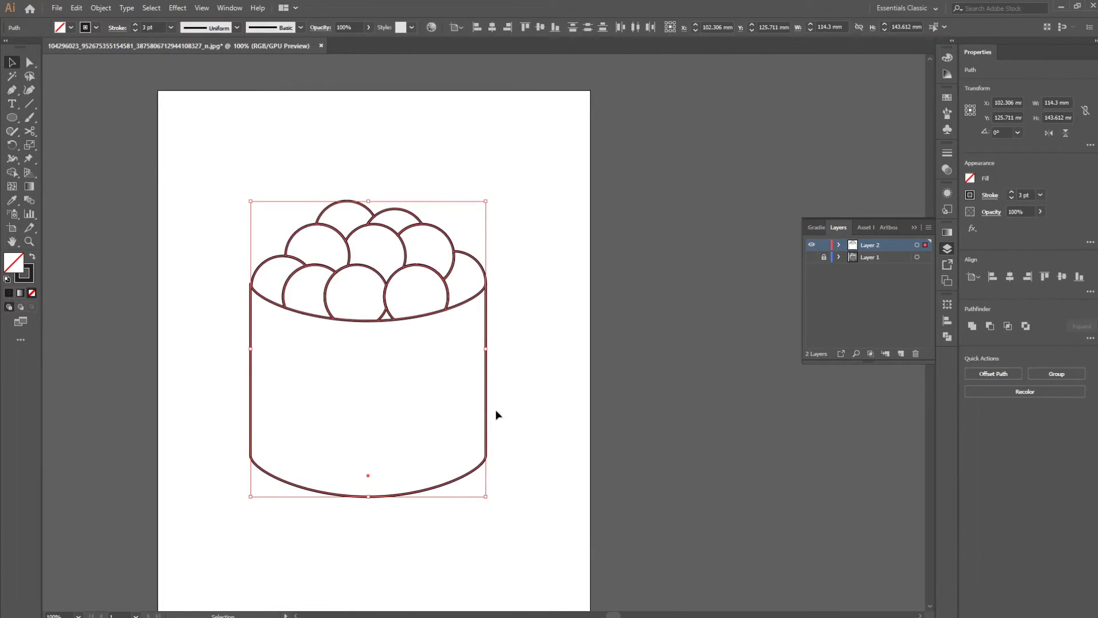
left_click_drag(486, 411, 756, 413)
left_click(792, 194)
left_click_drag(750, 326, 661, 333)
Merge all regions of the copied drawing into a single silhouette with Shape Builder
left_click_drag(705, 515, 413, 167)
key("shift+m")
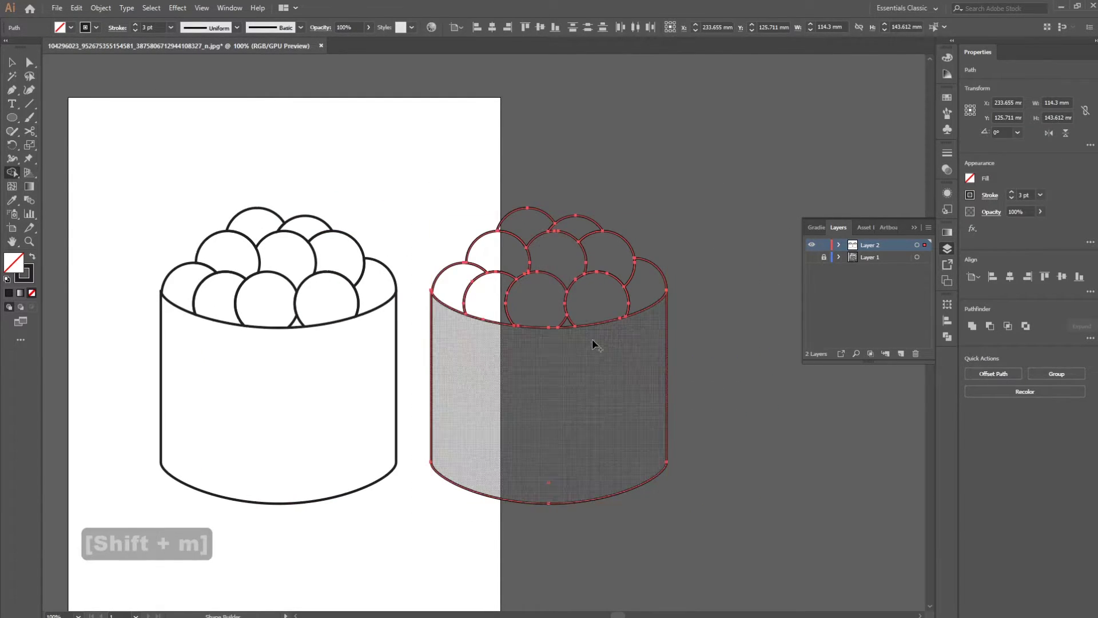
mouse_move(593, 378)
left_mouse_down()
mouse_move(634, 334)
mouse_move(601, 293)
mouse_move(612, 257)
mouse_move(521, 230)
mouse_move(473, 276)
mouse_move(572, 325)
left_mouse_up()
left_click_drag(582, 378, 583, 379)
key("v")
left_click(624, 354)
Set the silhouette's stroke weight to 3 pt and the original drawing's strokes to 1 pt
left_click(665, 329)
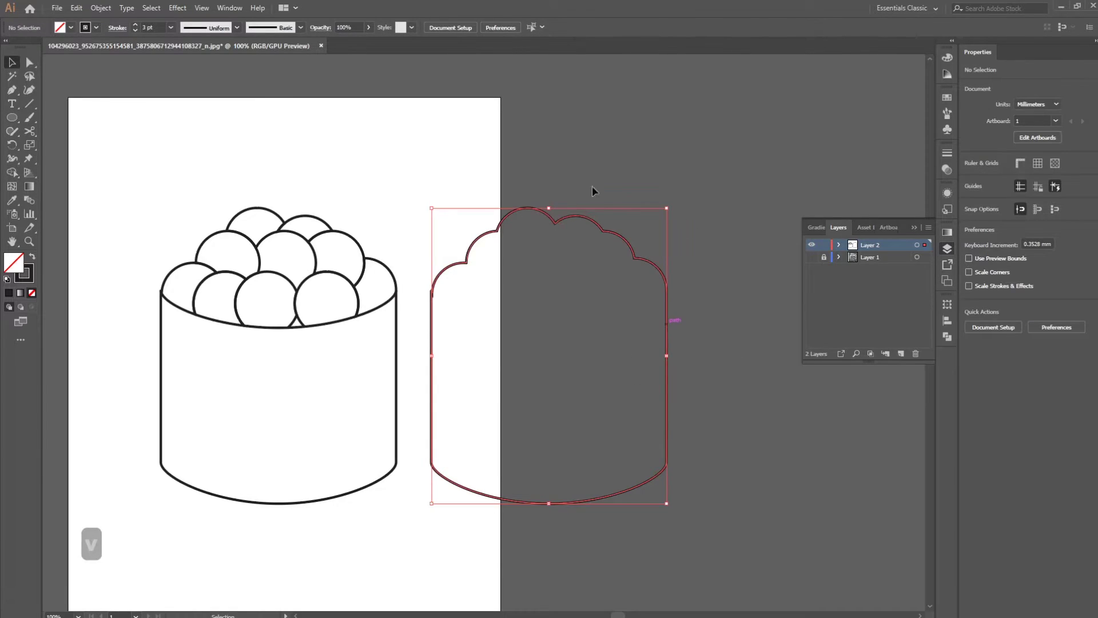
left_click(171, 27)
left_click(190, 106)
left_click(424, 223)
mouse_move(105, 173)
left_mouse_down()
mouse_move(321, 449)
mouse_move(407, 514)
left_mouse_up()
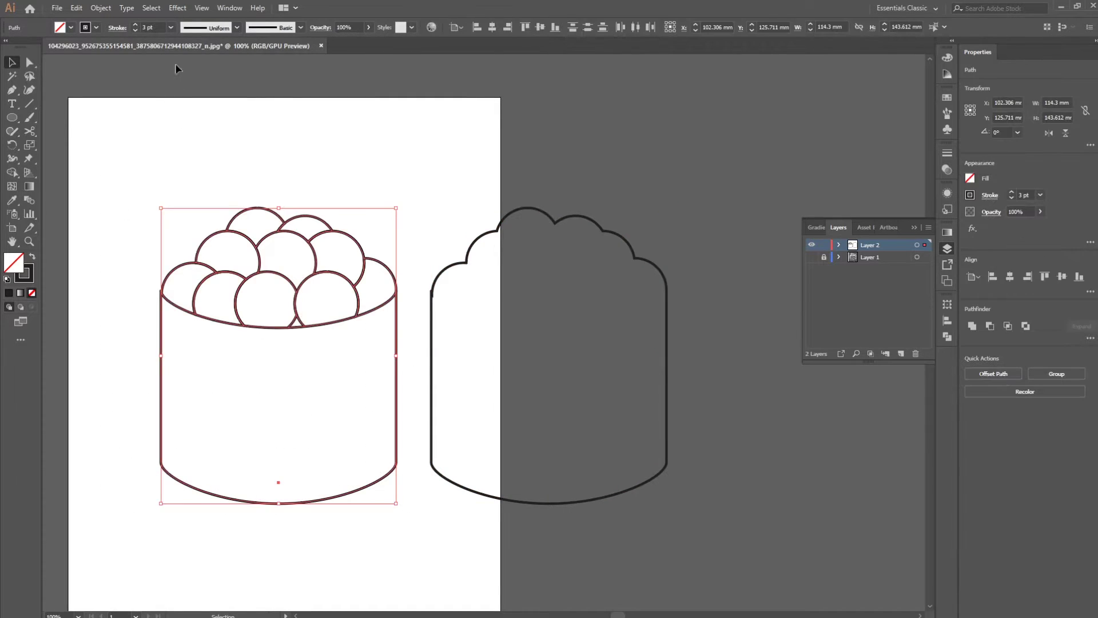
left_click(171, 28)
left_click(186, 77)
left_click(475, 190)
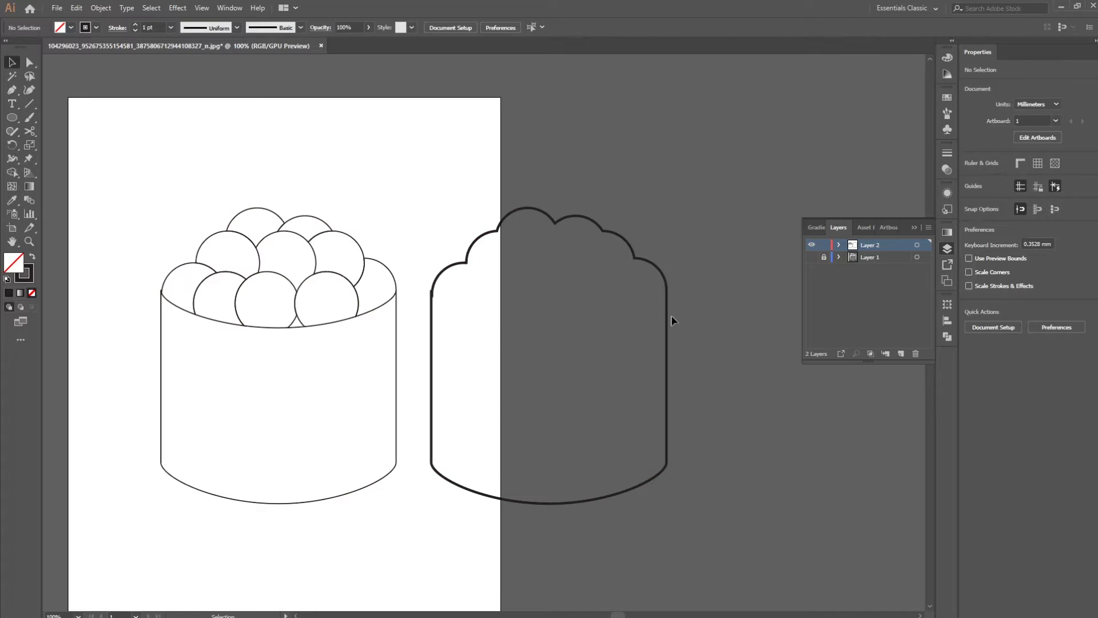
Create a new layer, move the silhouette onto it and place it exactly over the original drawing
left_click(901, 353)
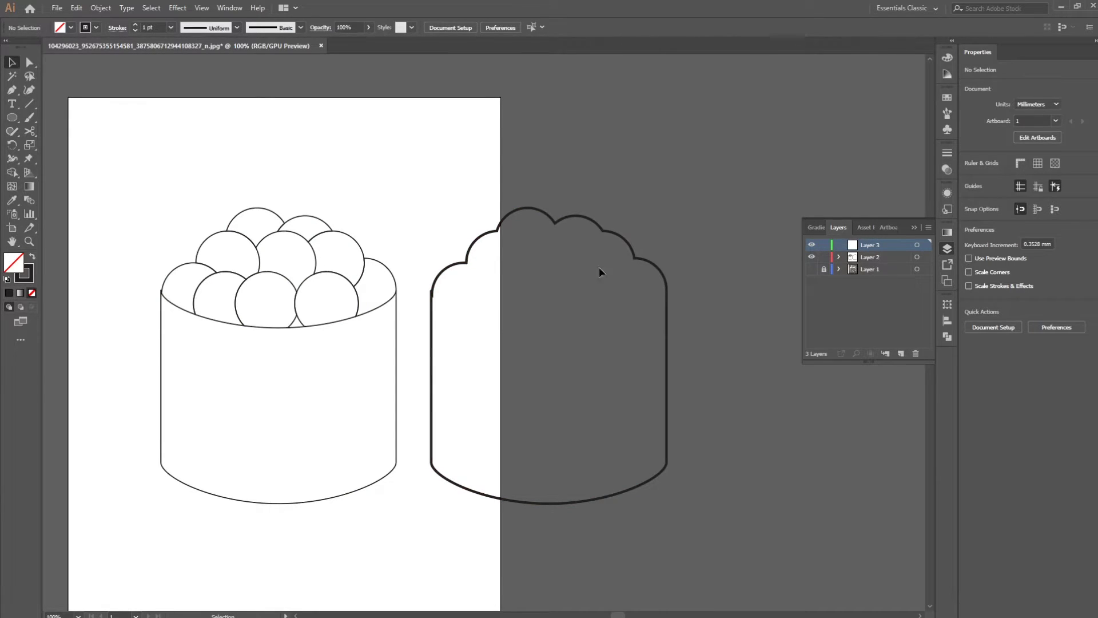
left_click(653, 262)
left_click_drag(926, 249, 925, 245)
left_click(711, 412)
left_click_drag(665, 372, 396, 373)
left_click(514, 218)
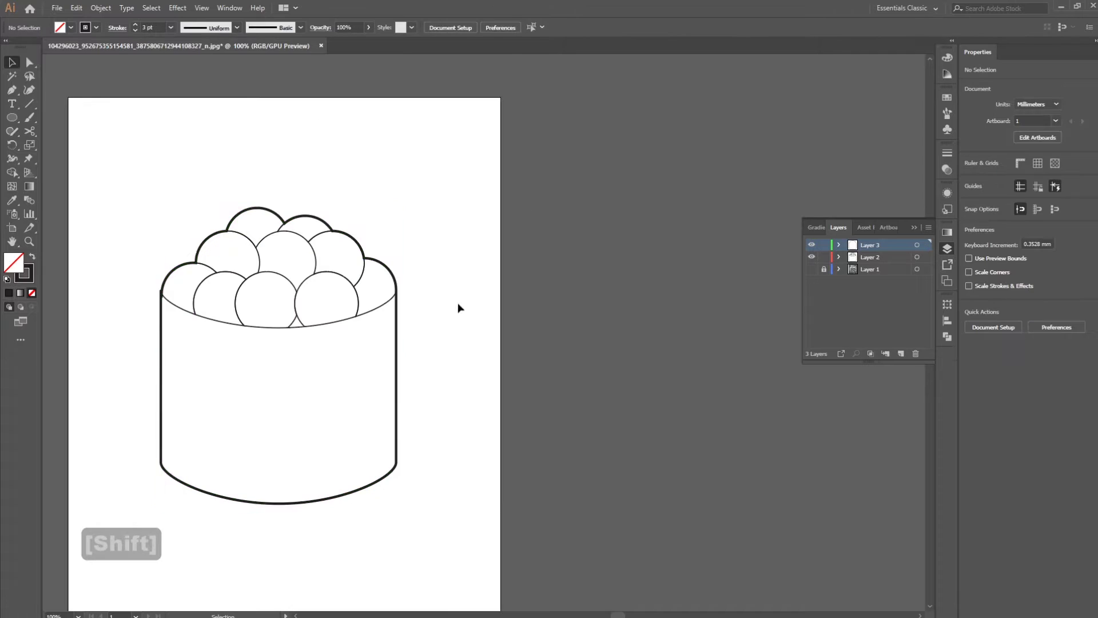
Lock Layer 3 and select the whole sushi drawing on Layer 2
left_click_drag(447, 252, 522, 278)
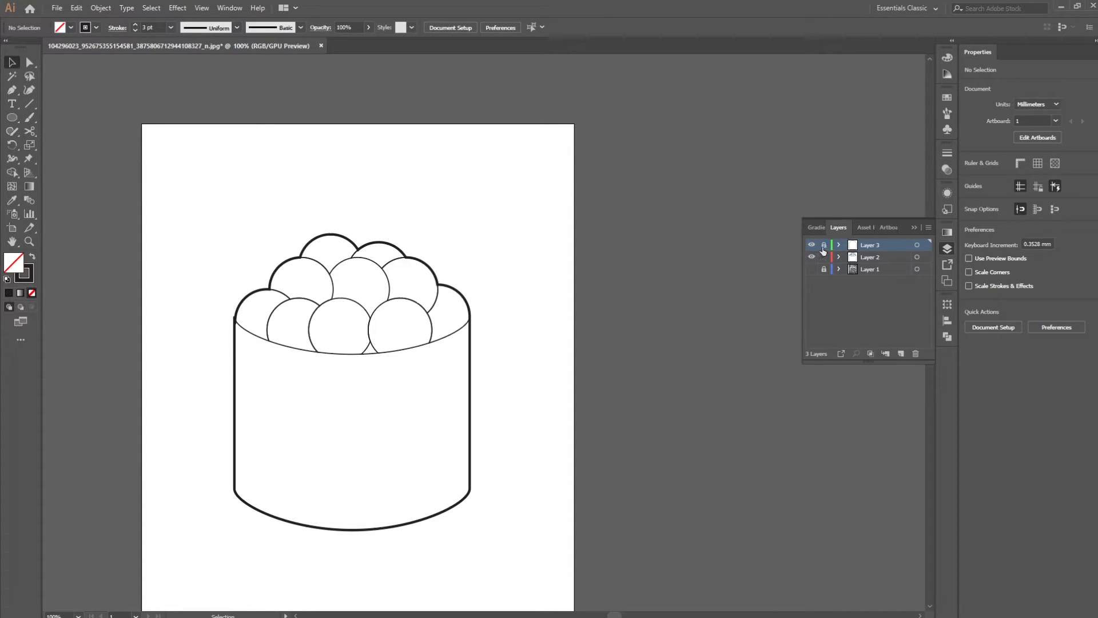
mouse_move(188, 195)
left_mouse_down()
mouse_move(456, 520)
mouse_move(538, 575)
left_mouse_up()
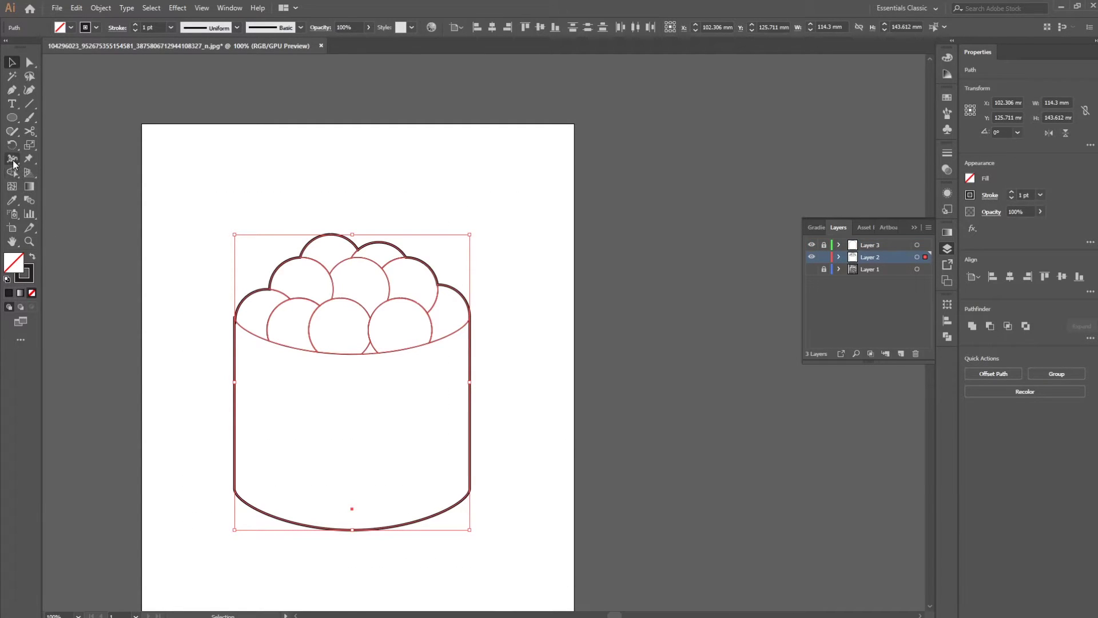
left_click(13, 161)
left_click(102, 105)
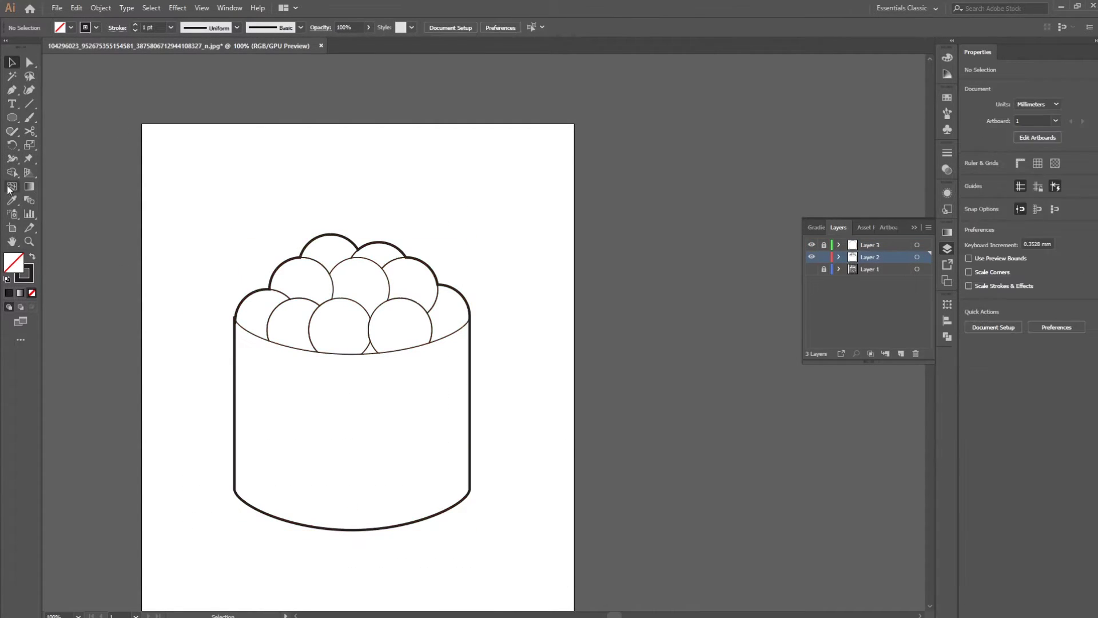
left_click(11, 177)
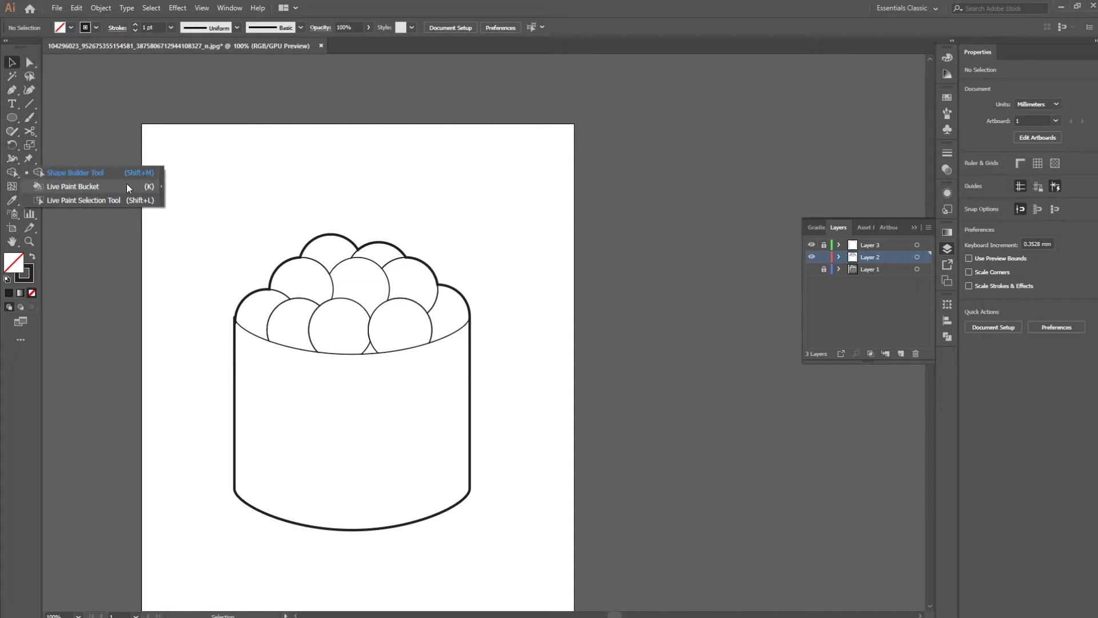
left_click_drag(562, 550, 436, 387)
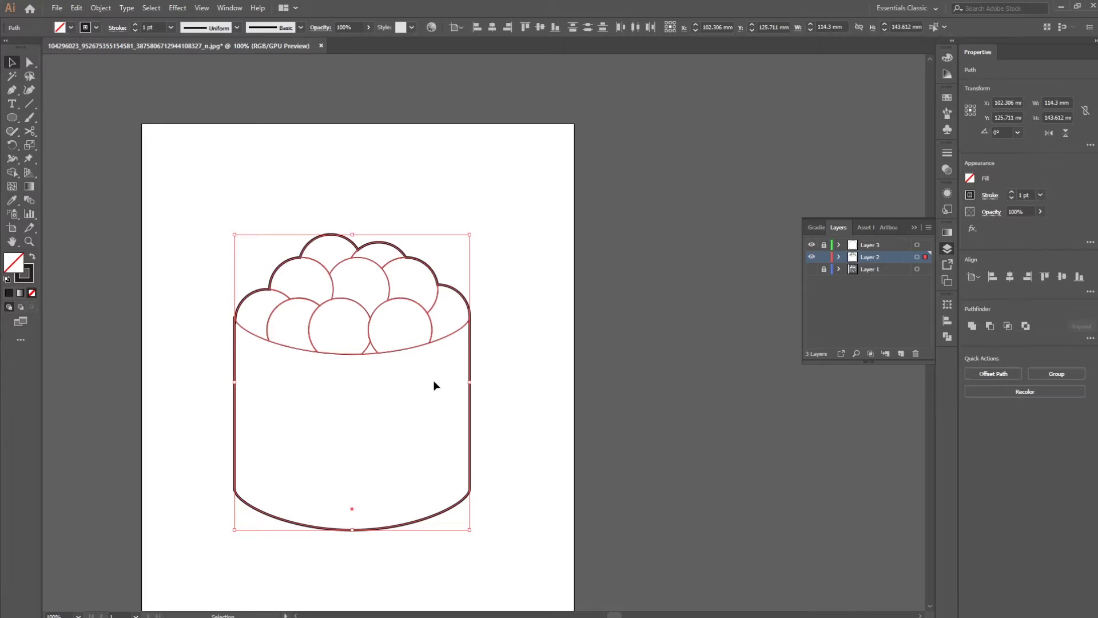
Convert the selected drawing into a Live Paint group and fill the roll's body with black
key("k")
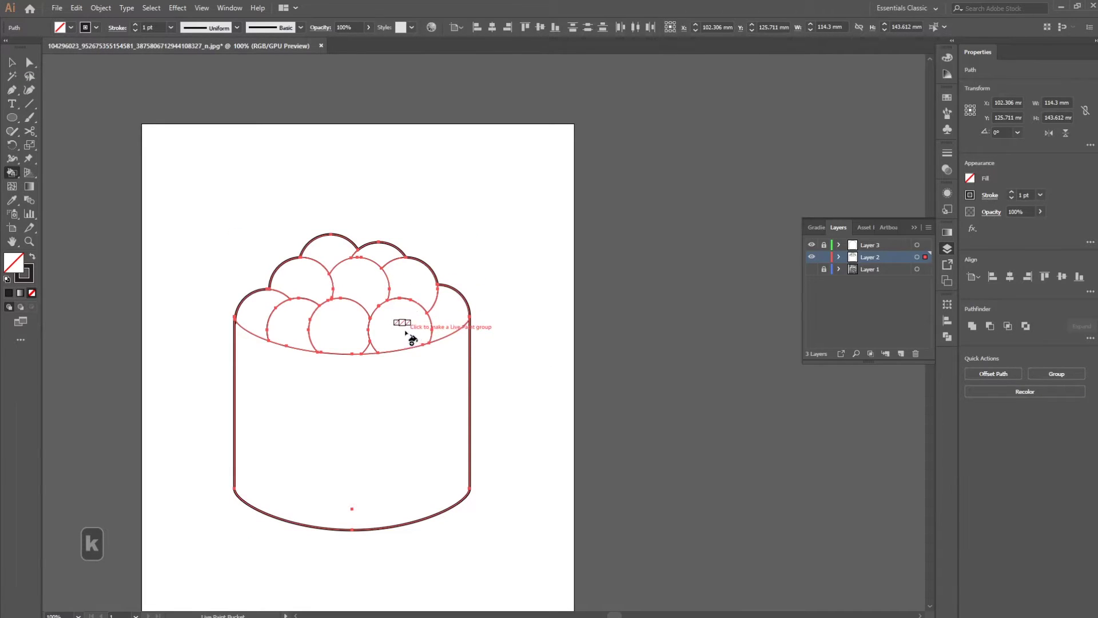
left_click(389, 341)
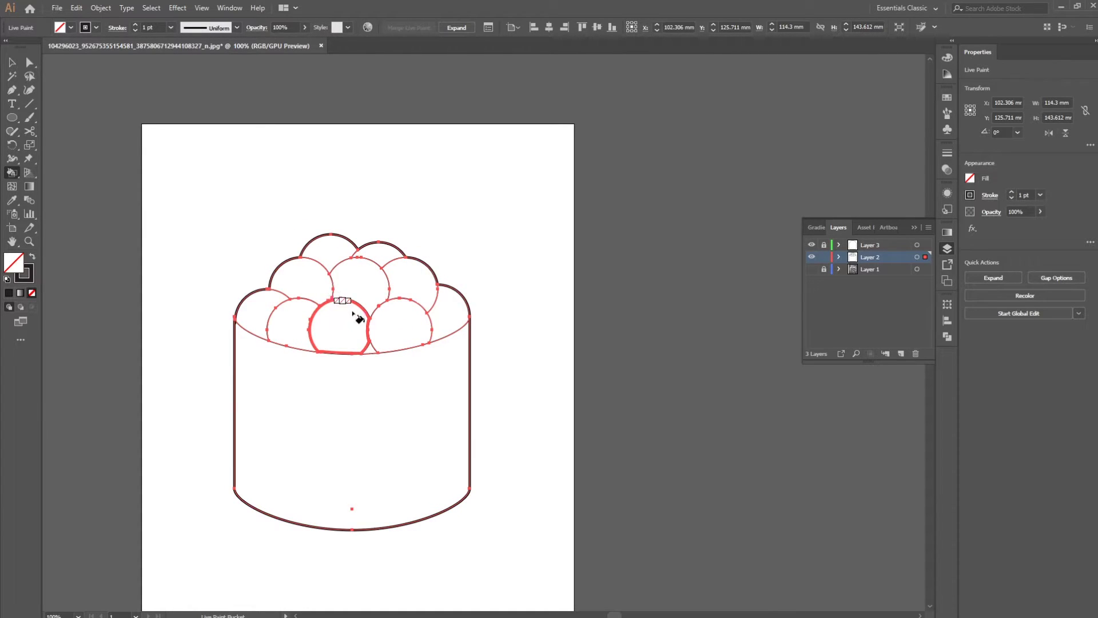
key("shift+x")
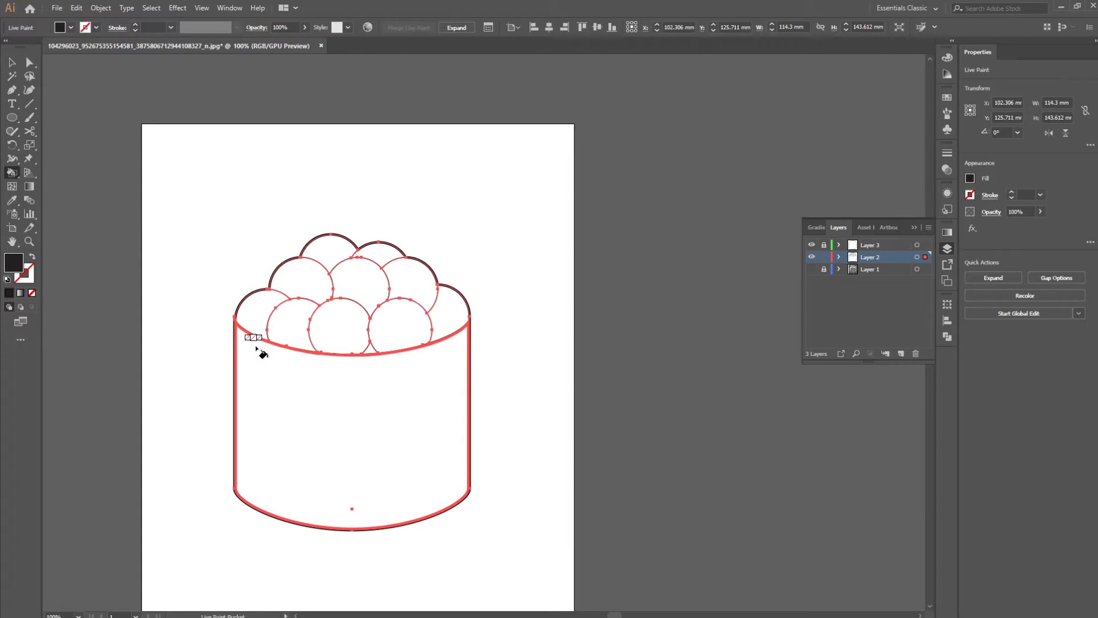
left_click(415, 450)
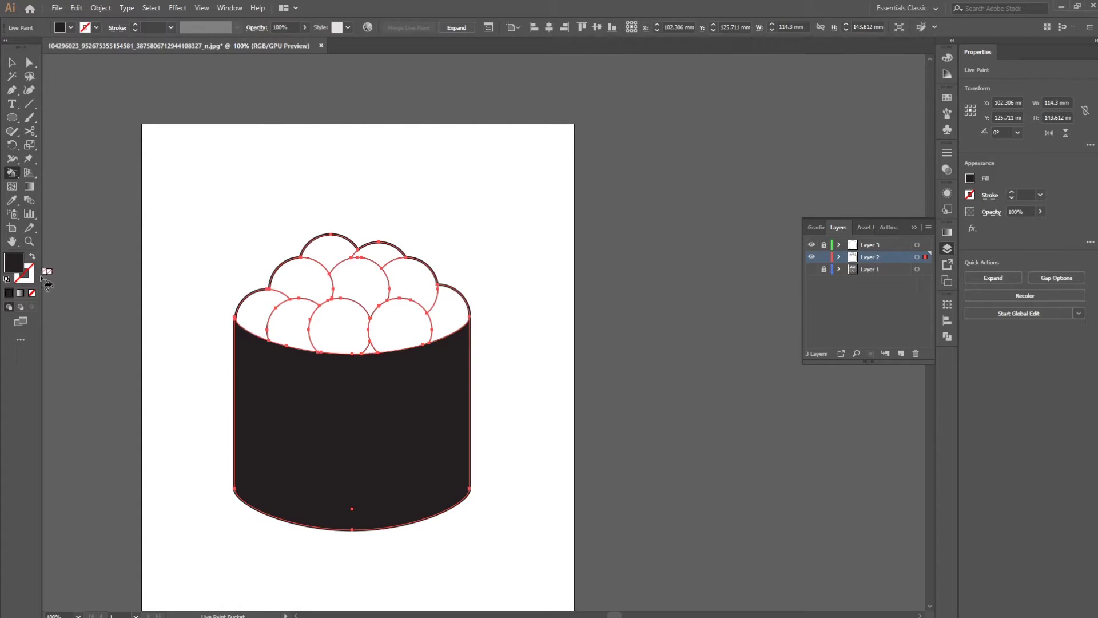
Set the fill colour to orange #ff6e0b and apply it to the leftmost roe ball
double_click(13, 263)
left_click_drag(565, 265, 570, 372)
left_click_drag(539, 242, 541, 230)
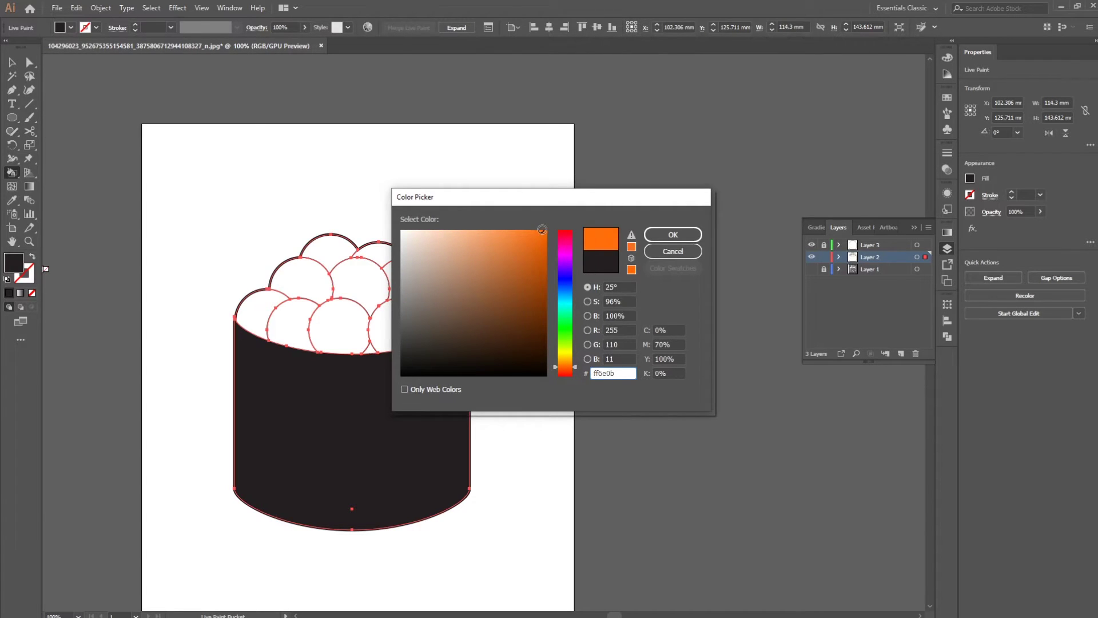
left_click(686, 234)
left_click(252, 317)
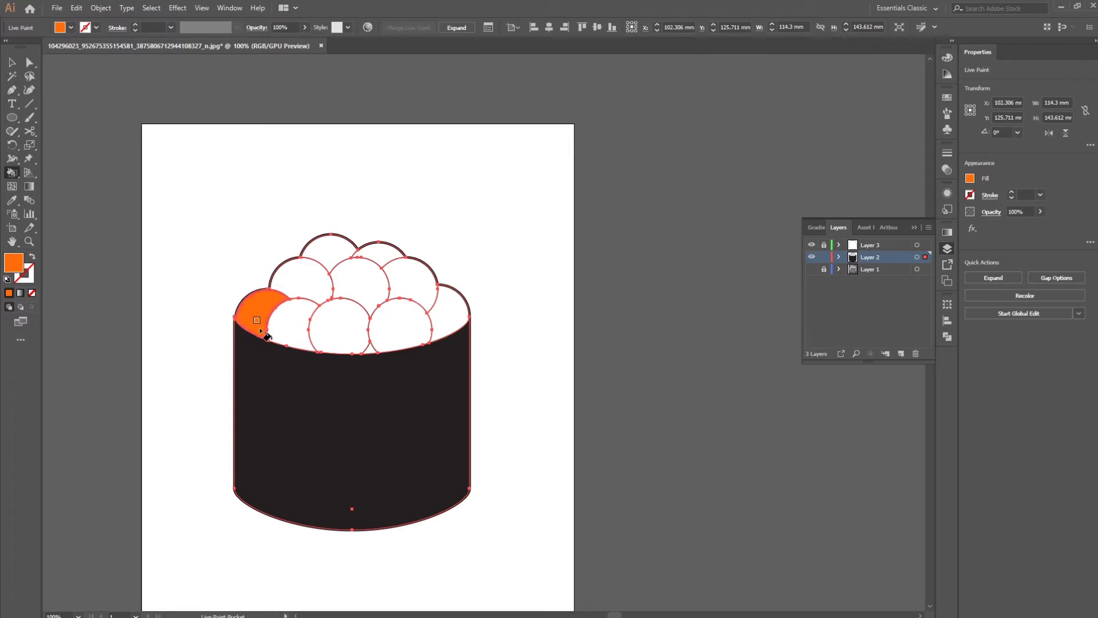
Change the fill to the lighter orange #ff8939 and repaint the leftmost roe ball with it
double_click(13, 264)
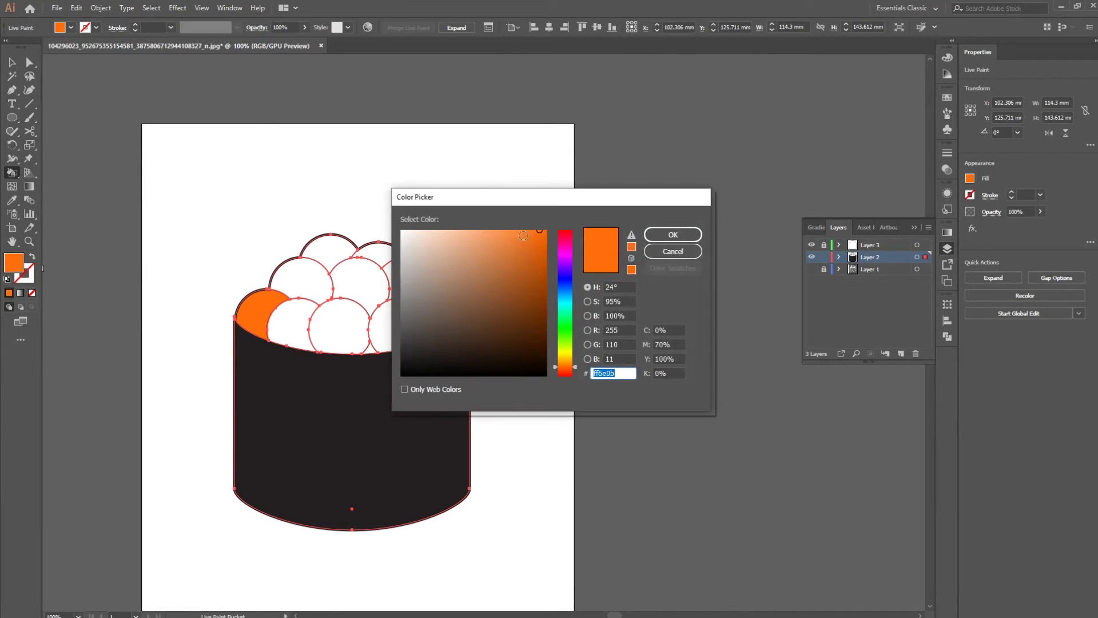
left_click(516, 229)
left_click(673, 235)
left_click(260, 310)
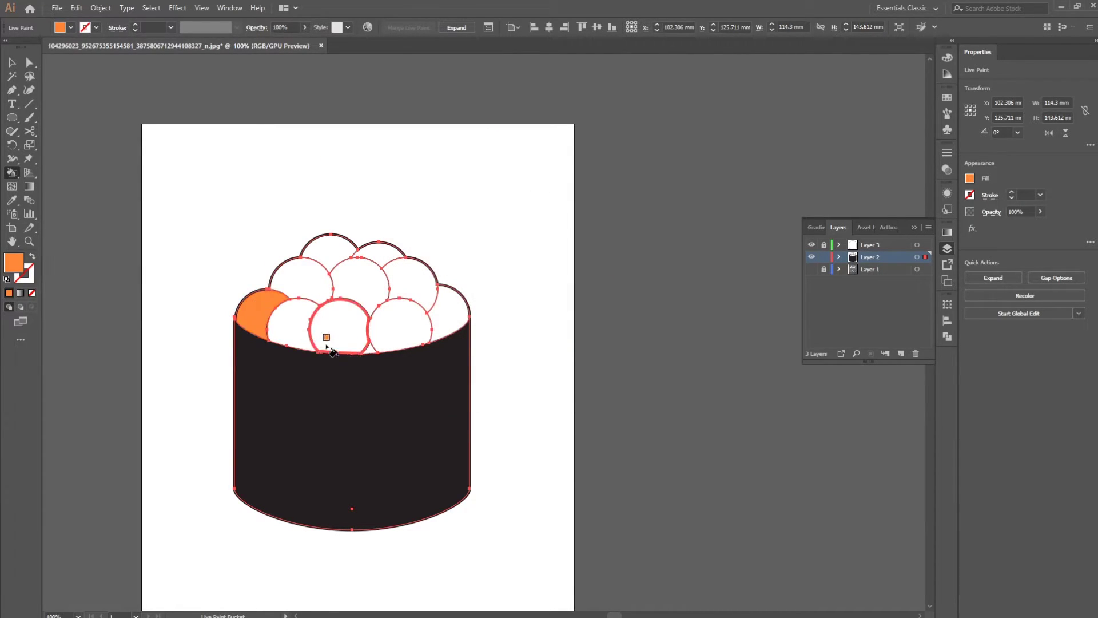
Fill the remaining roe balls and the small gap at the front rim with the same orange
left_click(303, 335)
left_click(334, 308)
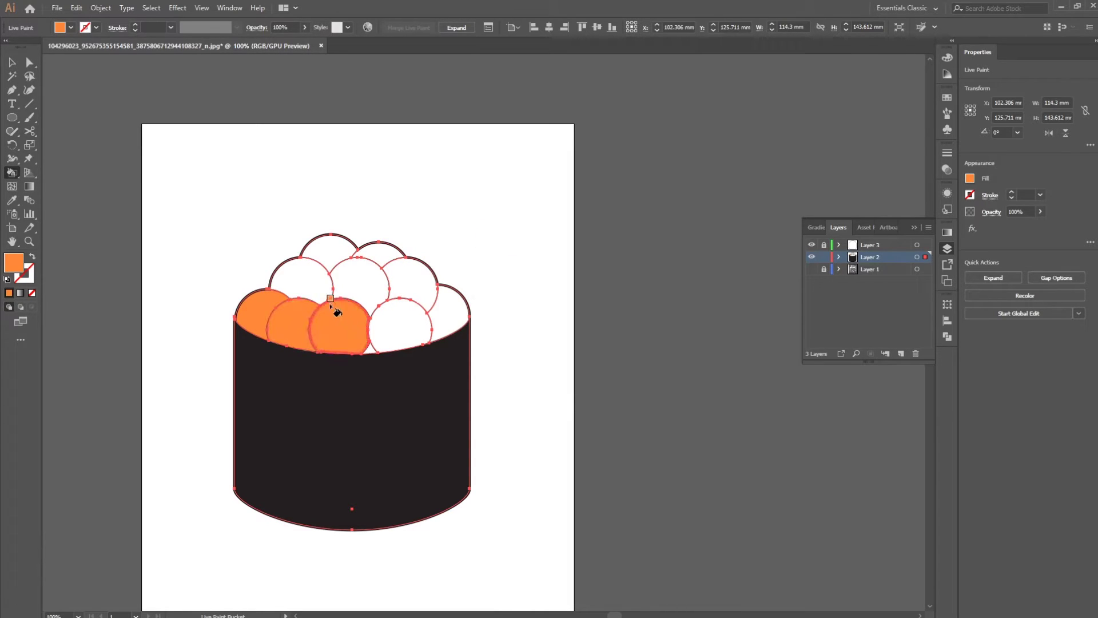
left_click(303, 283)
left_click(358, 286)
left_click(401, 324)
left_click(443, 312)
left_click(409, 283)
left_click(381, 255)
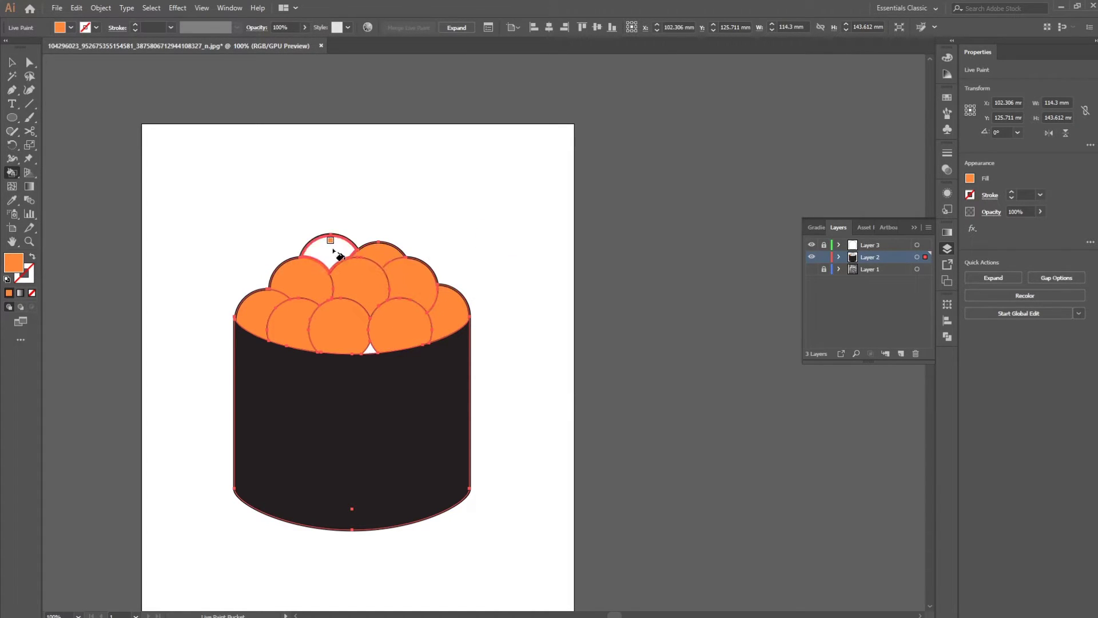
left_click(334, 250)
left_click(369, 349)
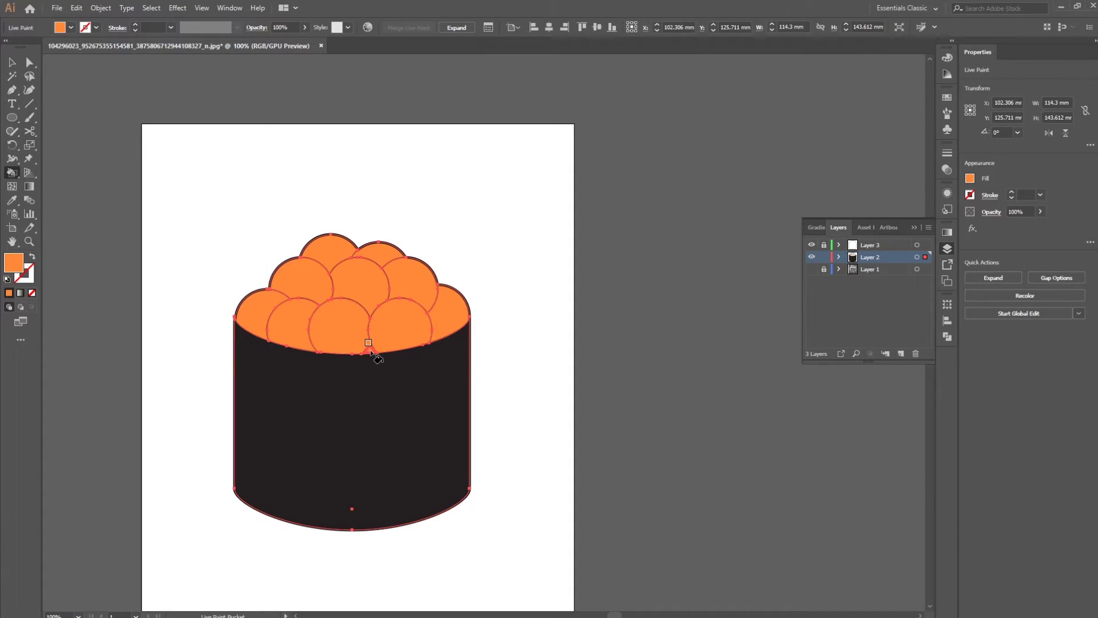
Fill the small gap between the front roe balls with darker orange #bf692e and deselect the Live Paint group
double_click(14, 263)
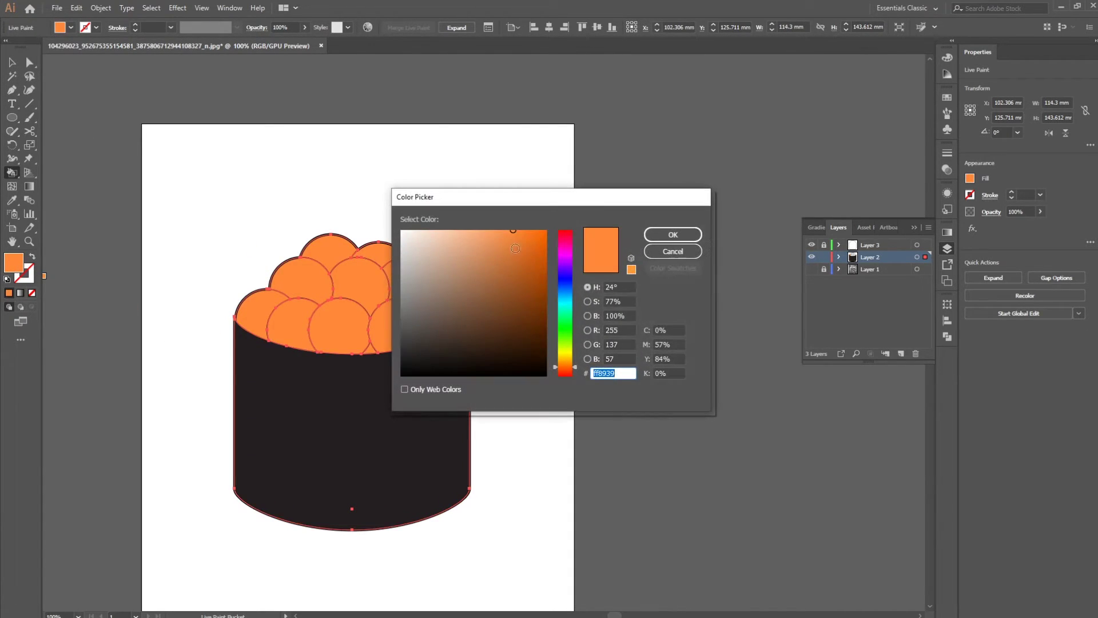
left_click(513, 266)
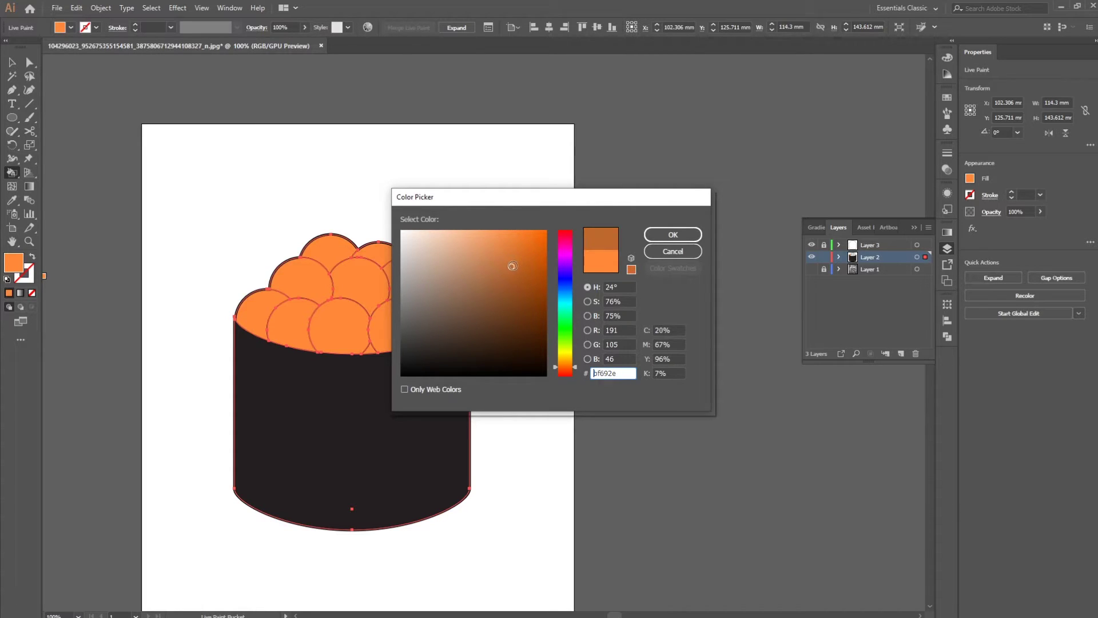
left_click(673, 235)
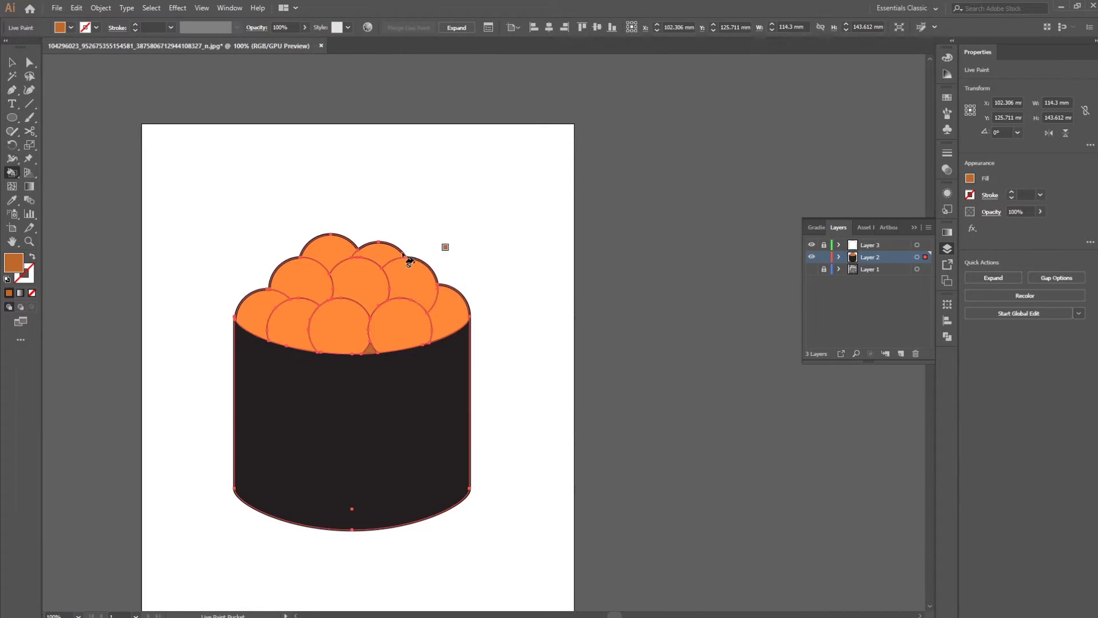
left_click(11, 62)
left_click(536, 241)
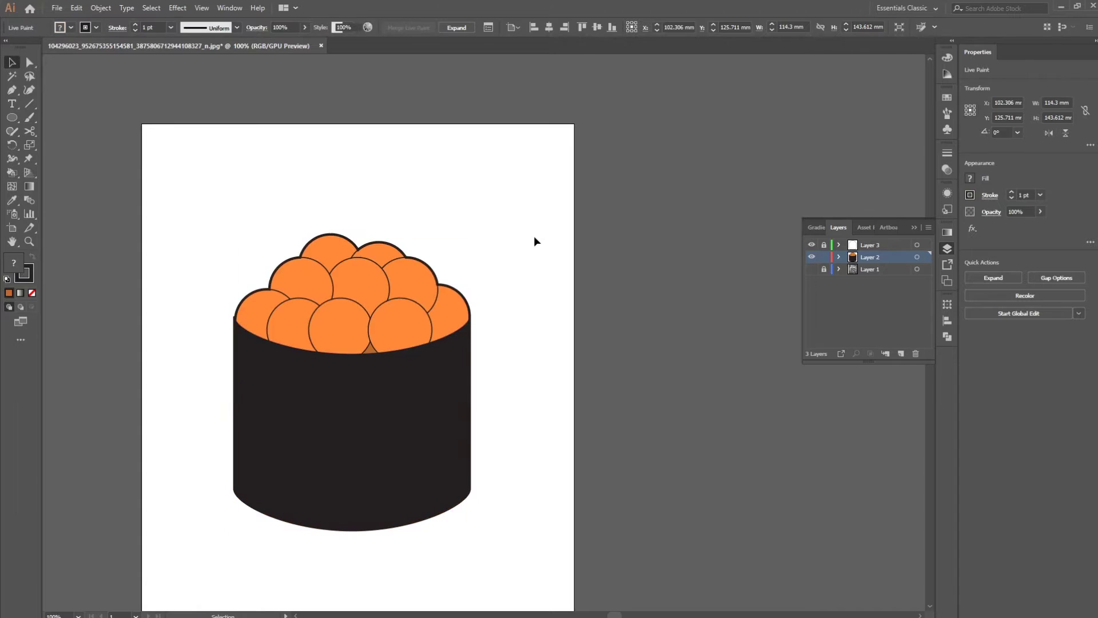
key("ctrl+d")
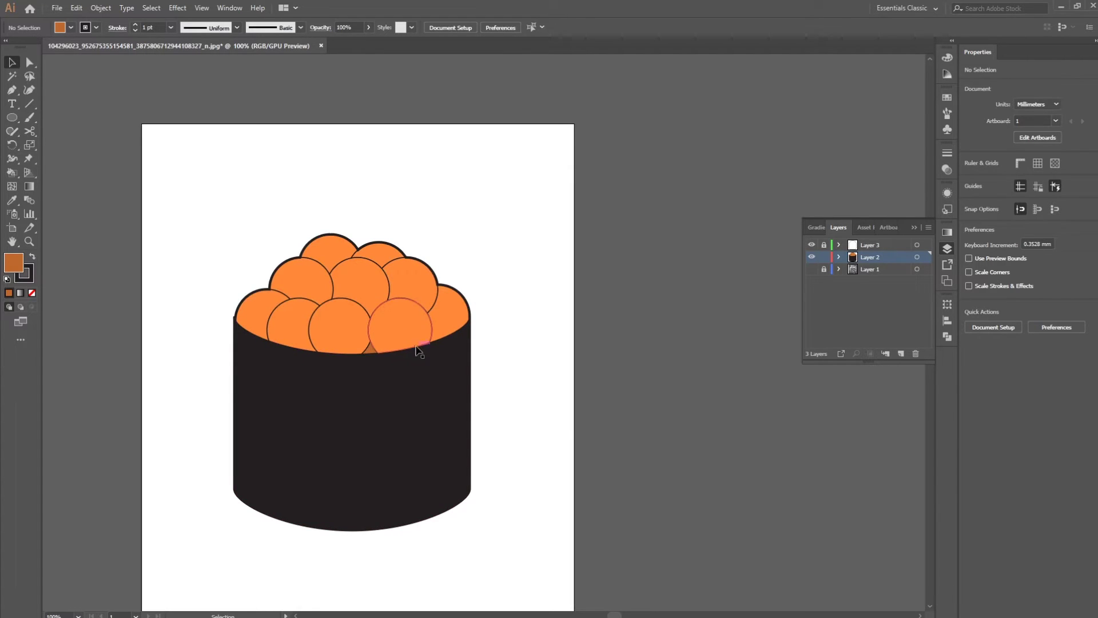
Draw a white circle without stroke, about 4 mm in diameter, as a highlight on a front-row roe ball
right_click(11, 117)
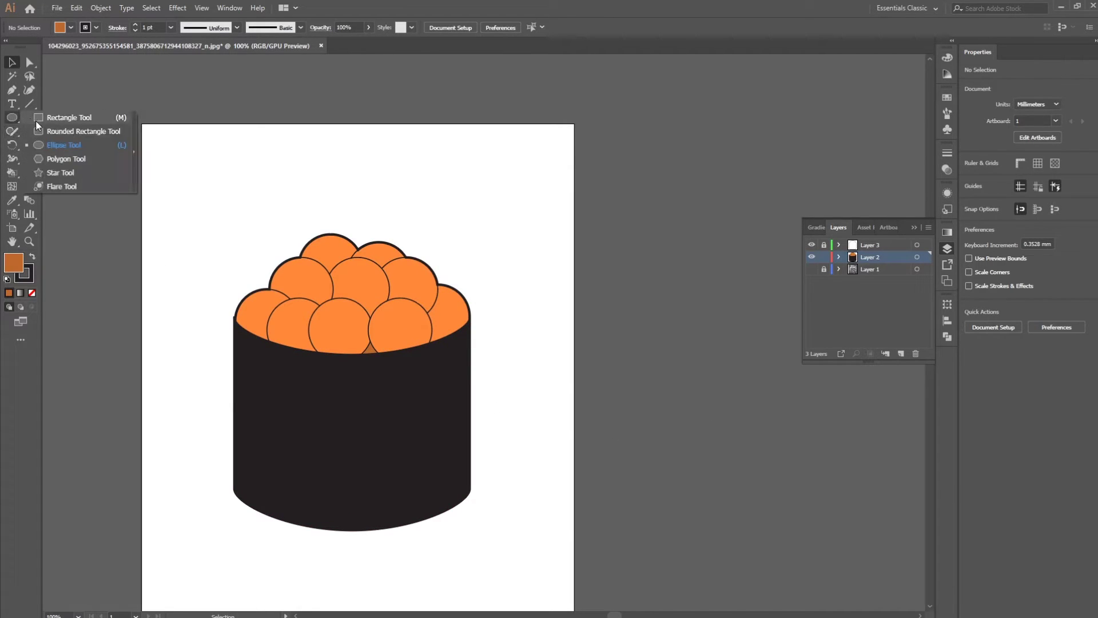
left_click(49, 142)
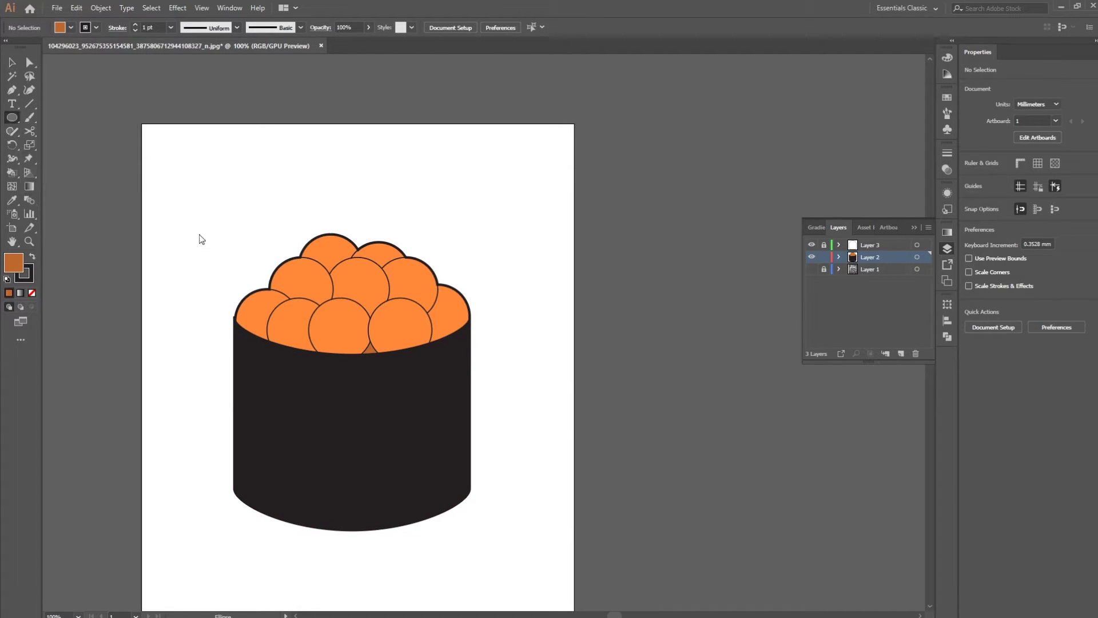
left_click(31, 268)
key("slash")
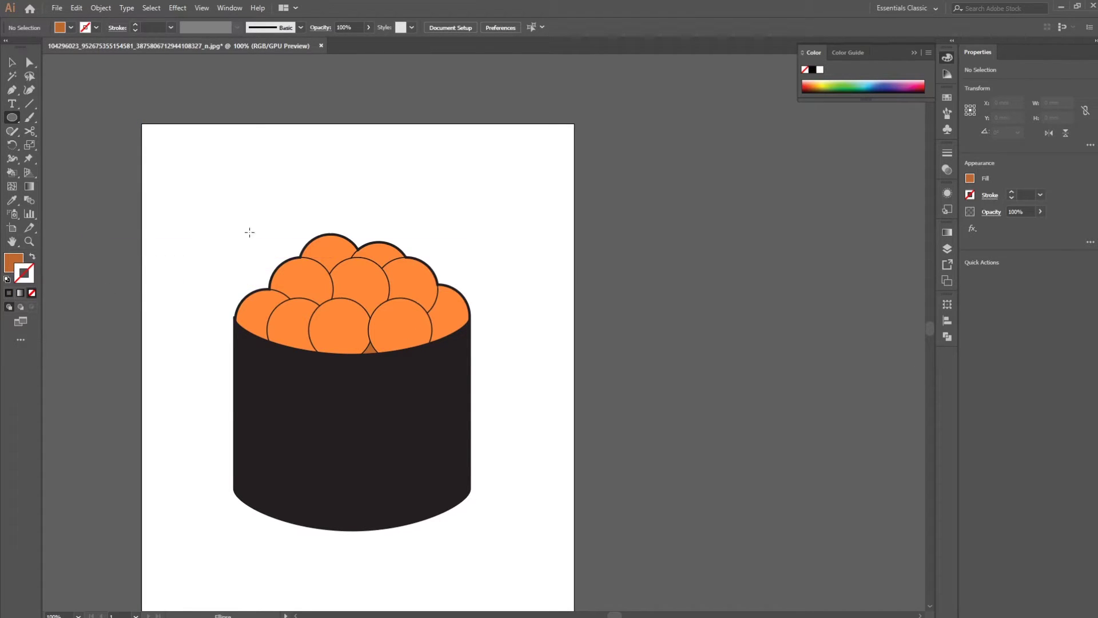
left_click(819, 69)
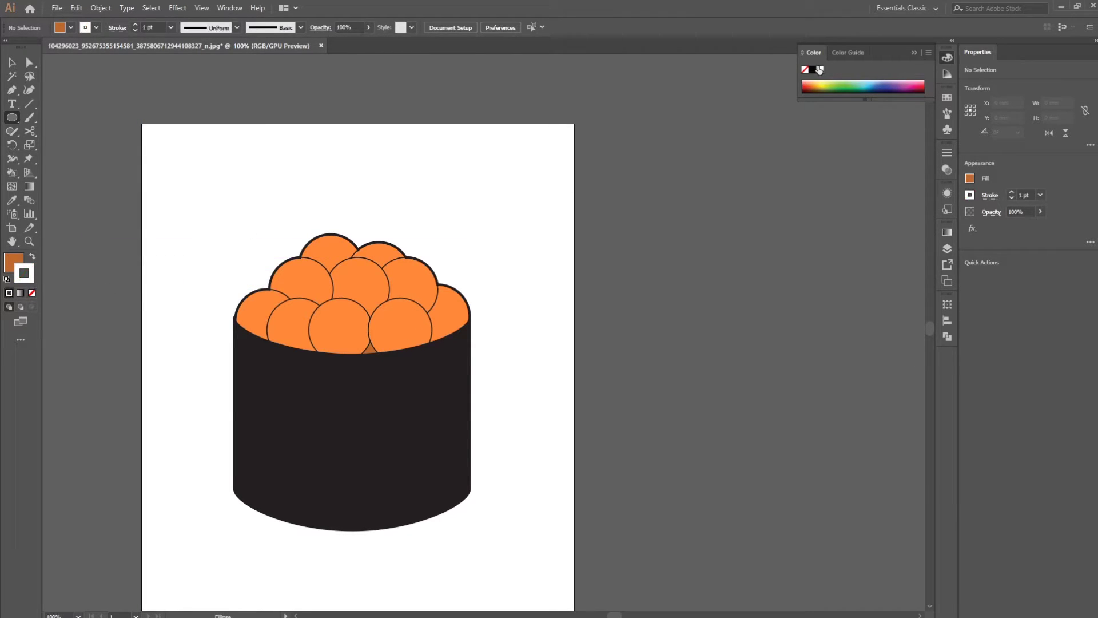
left_click(32, 256)
left_click(31, 292)
left_click(9, 266)
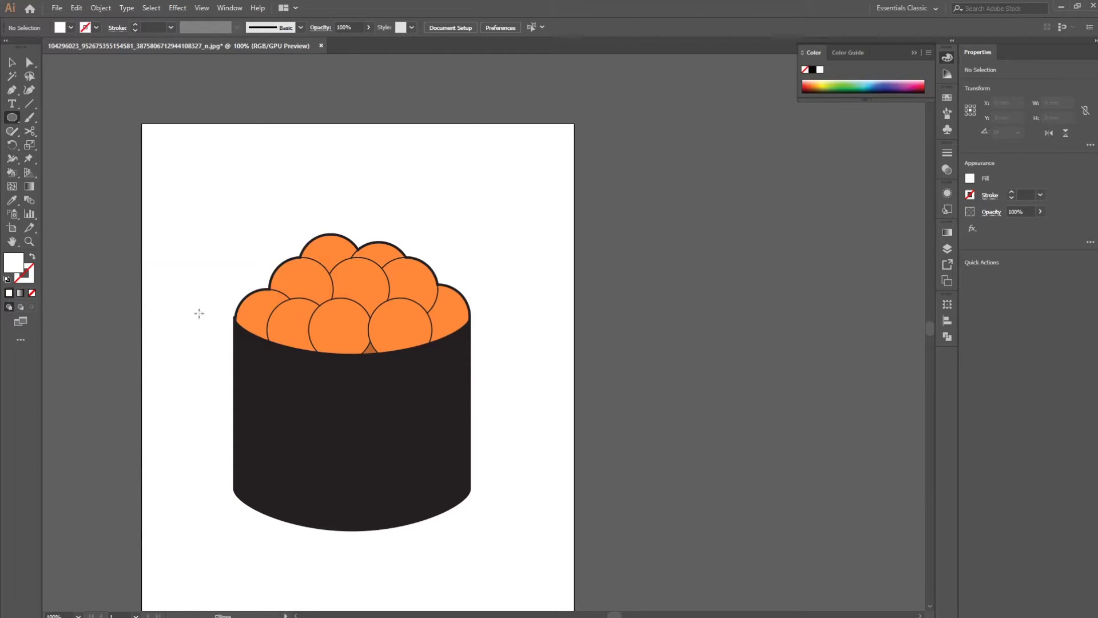
scroll(337, 308, "up", 3)
mouse_move(383, 336)
left_mouse_down()
mouse_move(398, 342)
mouse_move(428, 311)
mouse_move(545, 307)
mouse_move(332, 307)
left_mouse_up()
key("v")
Copy the white highlight circle onto the other two front-row roe balls
scroll(578, 246, "down", 3)
left_click(581, 242)
scroll(437, 338, "up", 2)
left_click(650, 222)
left_click(728, 233)
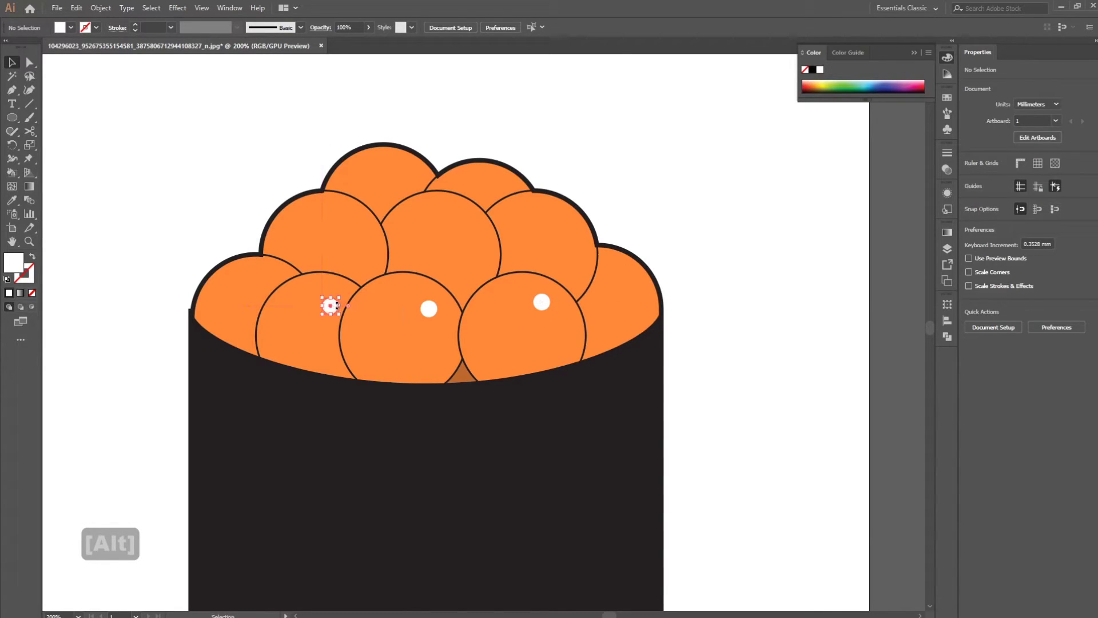
Copy the white highlight circle onto each of the seven remaining roe balls
left_click(696, 177)
left_click_drag(320, 309, 264, 287)
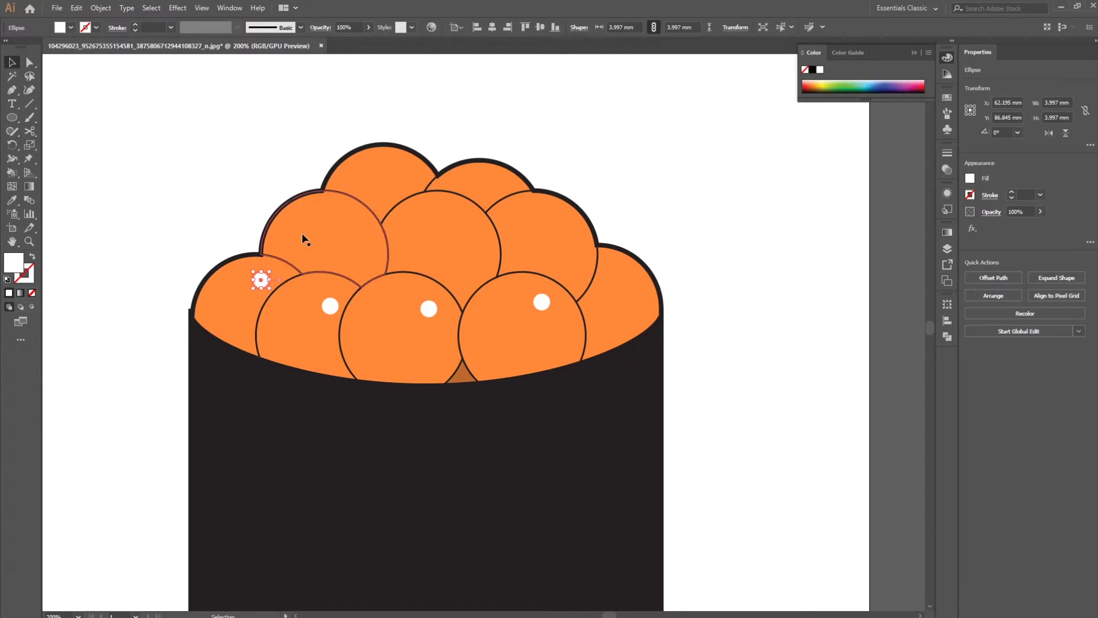
key("ctrl+shift+a")
left_click_drag(252, 280, 630, 280)
key("ctrl+shift+a")
left_click_drag(559, 213, 401, 173)
scroll(630, 263, "down", 1)
left_click_drag(713, 223, 554, 206)
scroll(544, 289, "down", 2)
left_click_drag(545, 289, 601, 271)
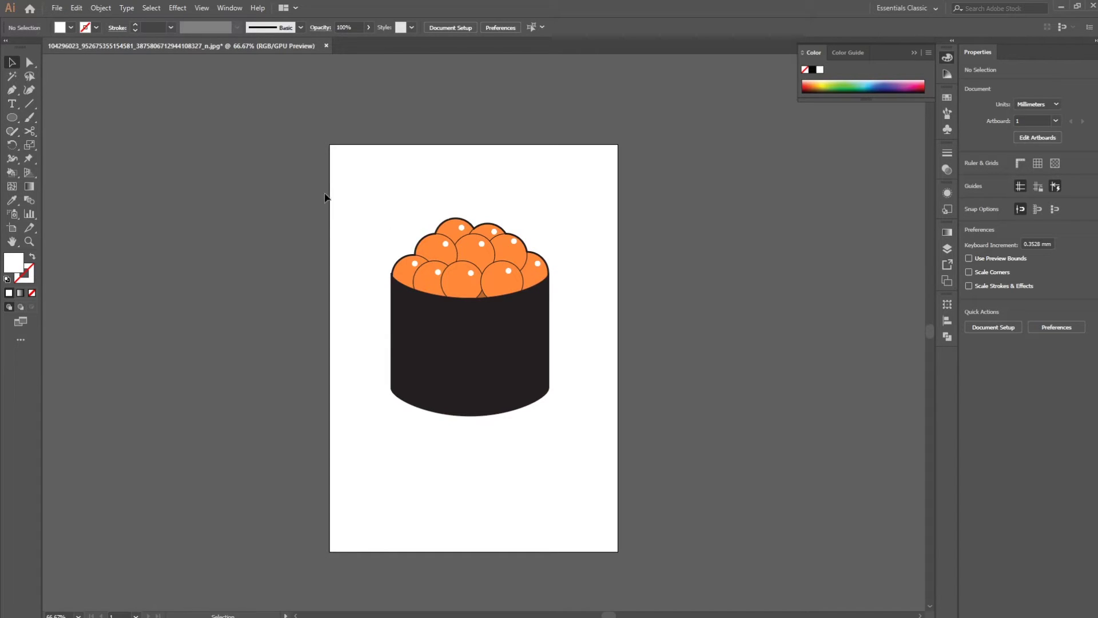
Draw a curved white 1 pt eye line about 14 mm wide on the black body and copy it to the right as the second eye
left_click(12, 90)
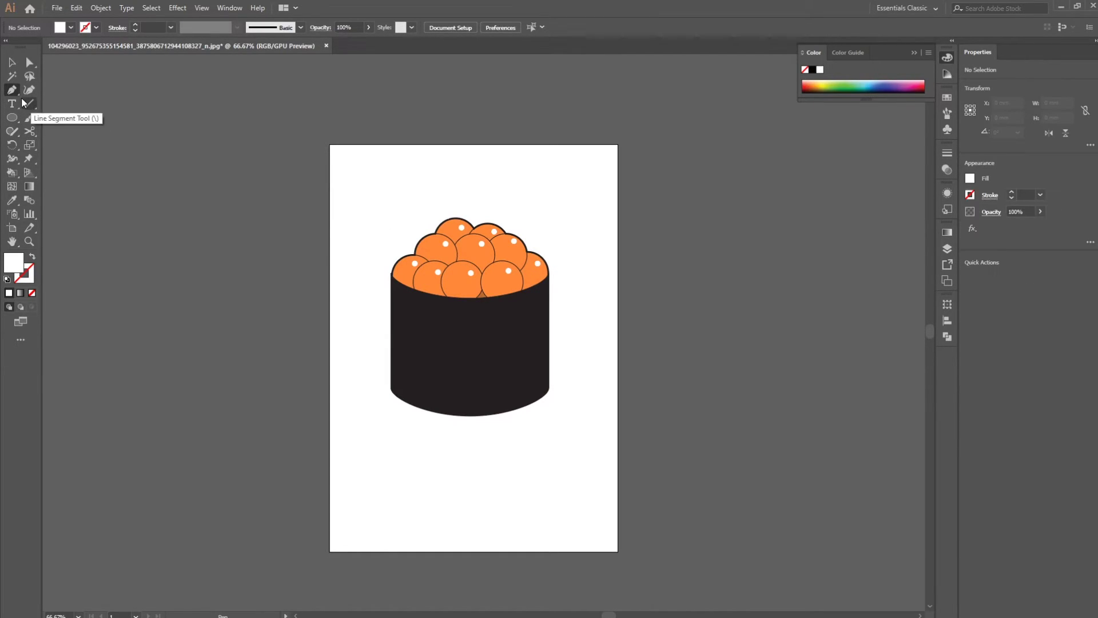
scroll(534, 372, "up", 1, "alt")
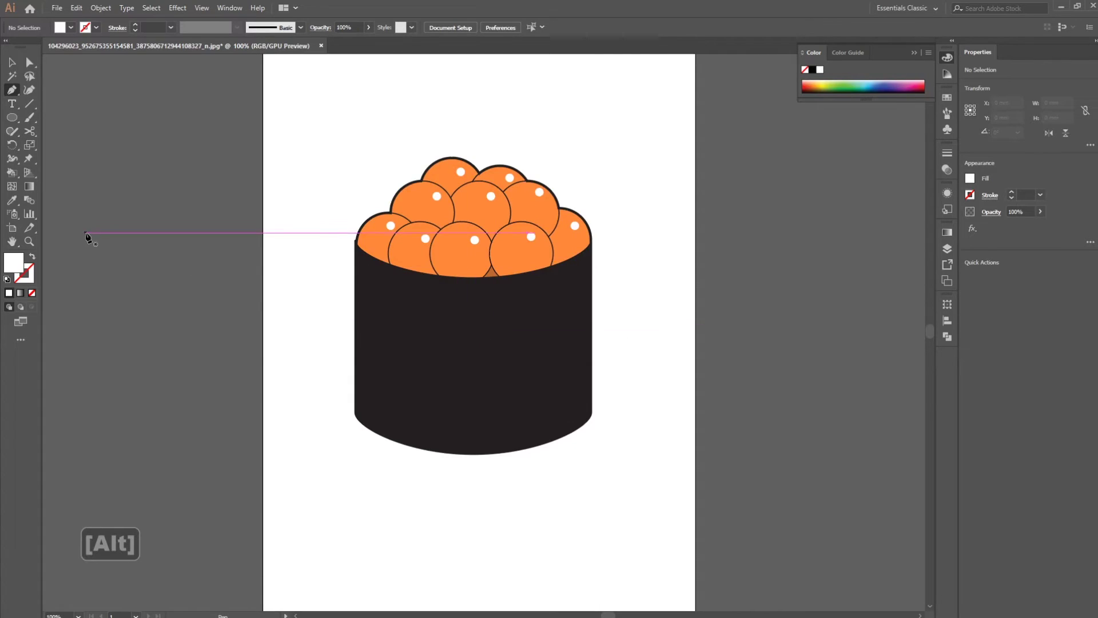
scroll(419, 333, "up", 1, "alt")
key("shift+x")
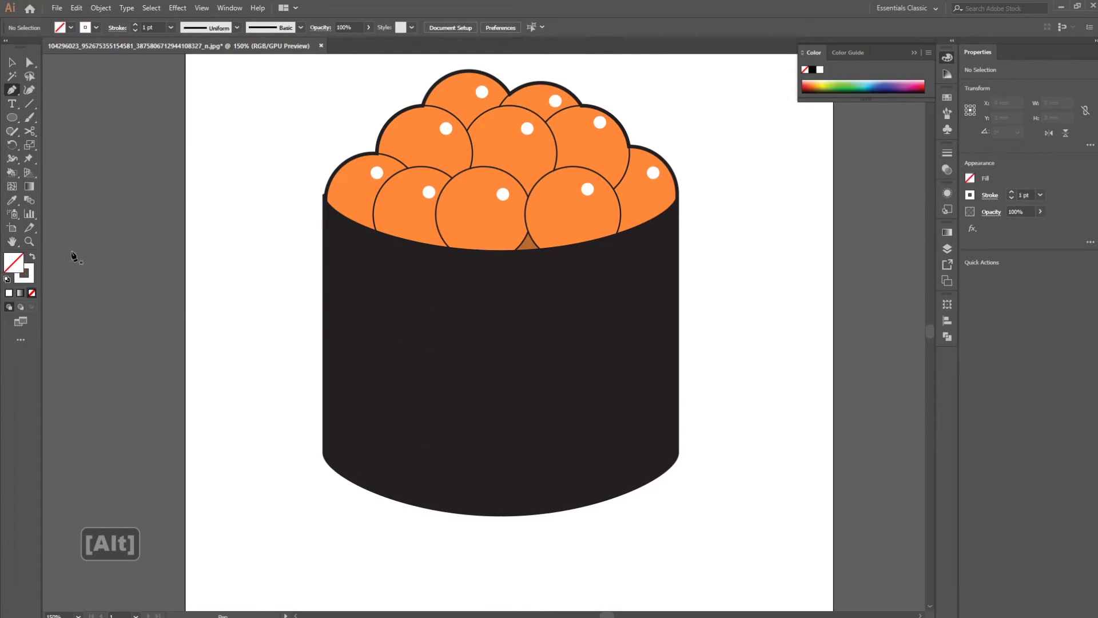
left_click_drag(419, 333, 454, 346)
key("v")
left_click(461, 347)
left_click_drag(450, 340, 543, 336)
key("ctrl+shift+a")
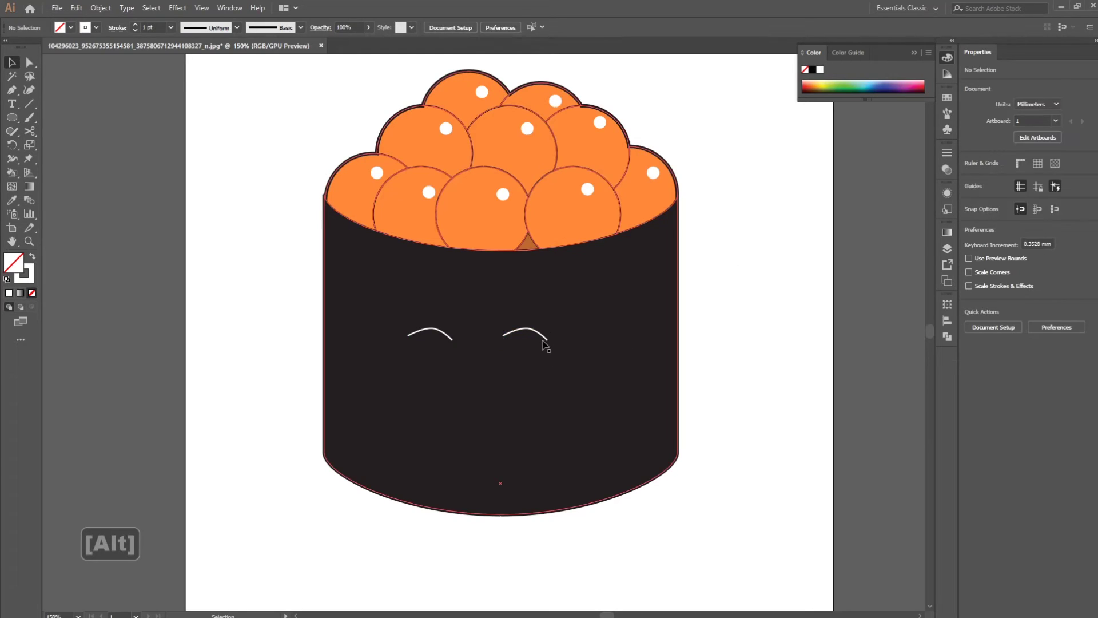
left_click(547, 341)
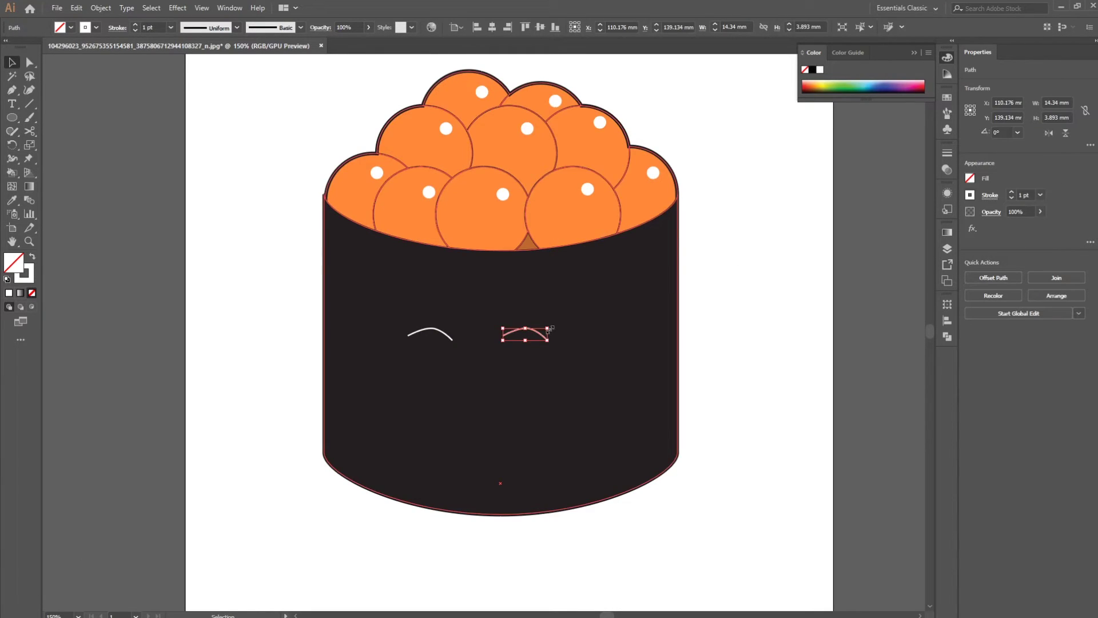
left_click_drag(551, 328, 588, 324)
key("ctrl+z")
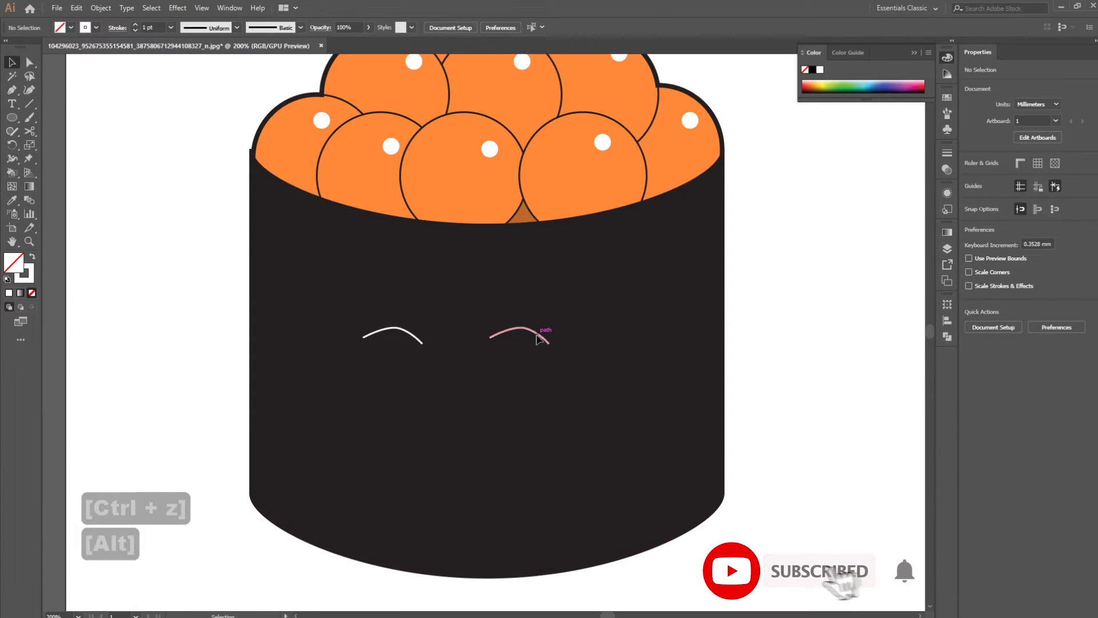
Narrow the right eye line to about 12.8 mm wide and place it closer to the left eye
left_click(544, 336)
scroll(547, 332, "up", 3)
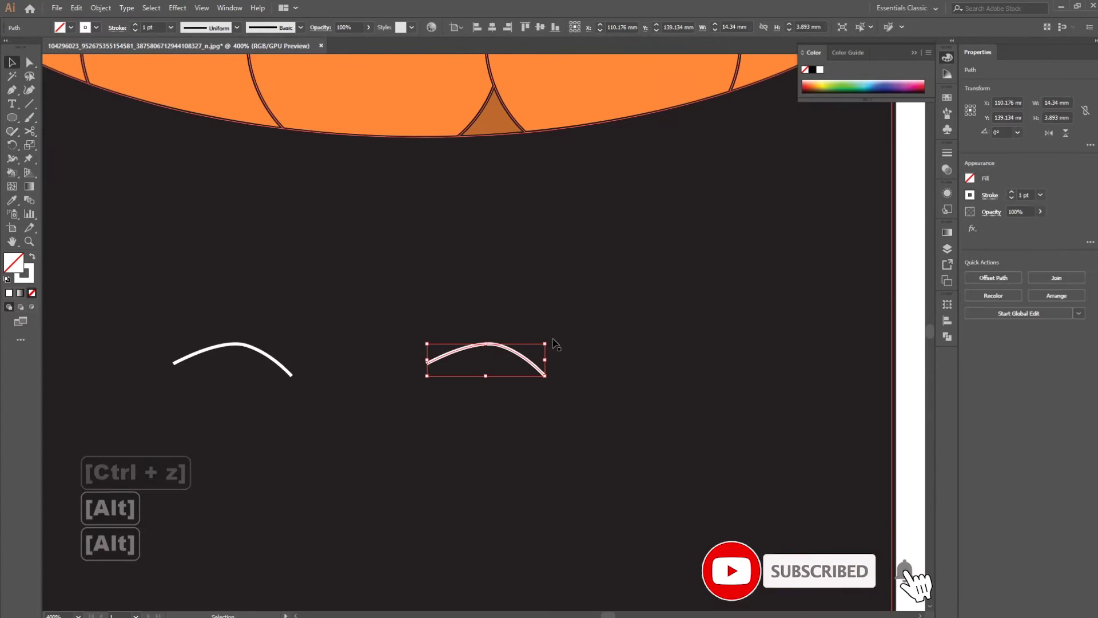
left_click_drag(545, 361, 324, 369)
scroll(332, 372, "down", 1)
left_click_drag(401, 368, 455, 369)
scroll(454, 369, "down", 3)
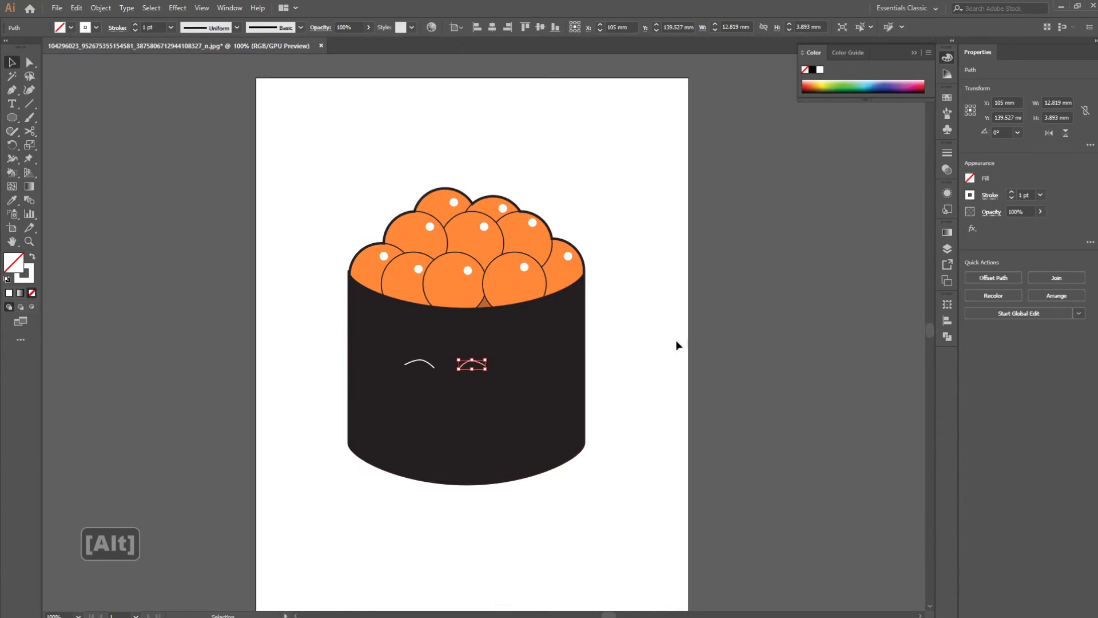
Set the stroke weight of both white eye lines to 8 pt
left_click(422, 366, "shift")
left_click(473, 362)
left_click(420, 364, "shift")
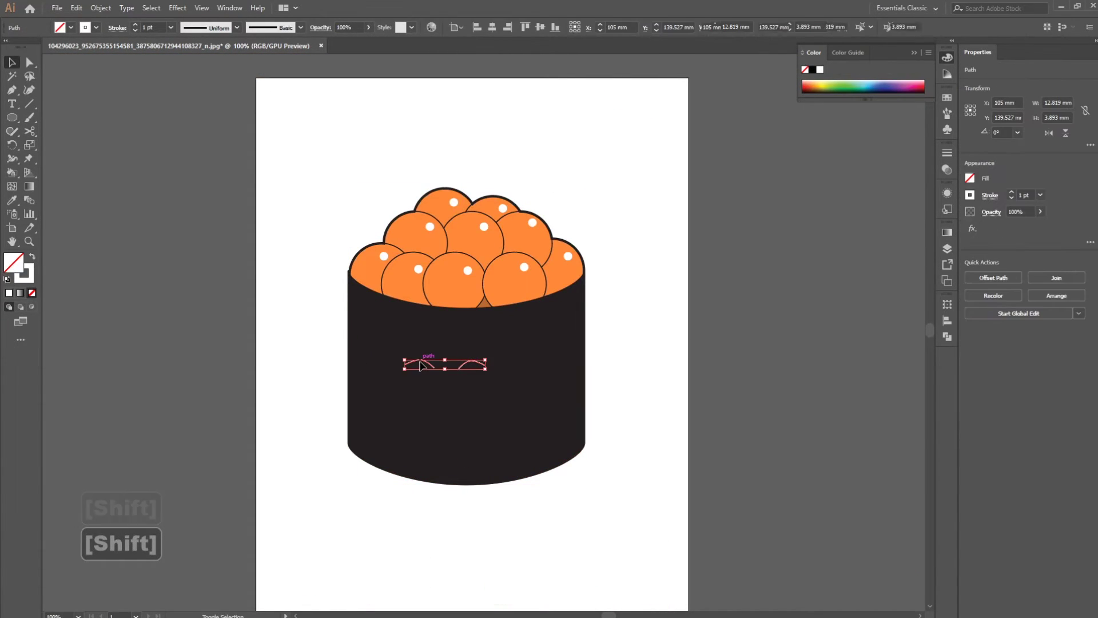
left_click(170, 27)
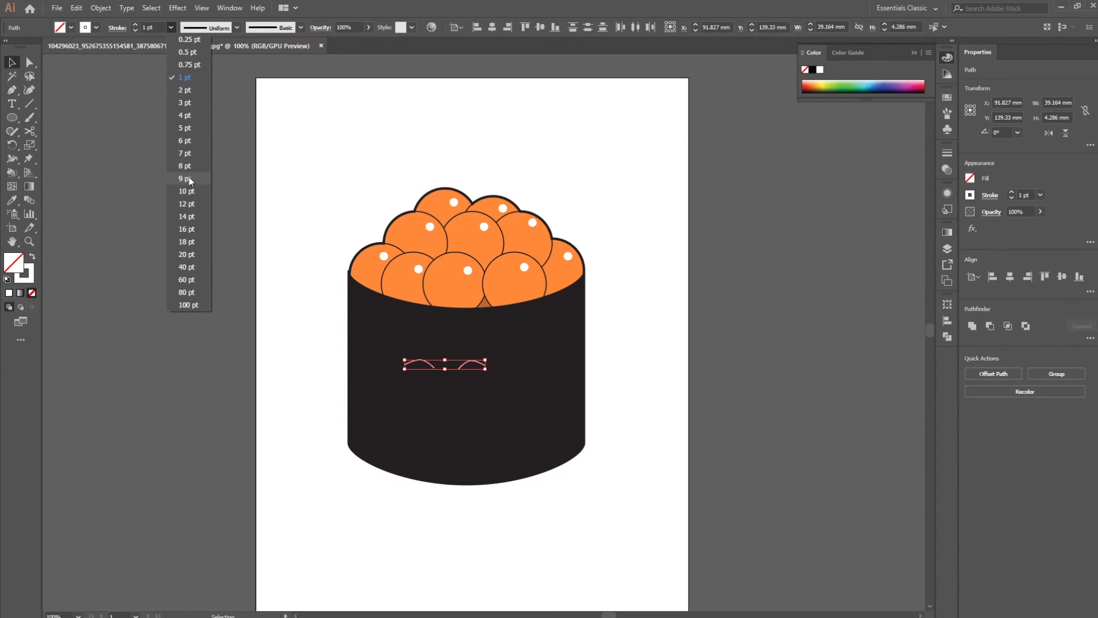
left_click(184, 178)
left_click(170, 27)
left_click(179, 168)
left_click(687, 248)
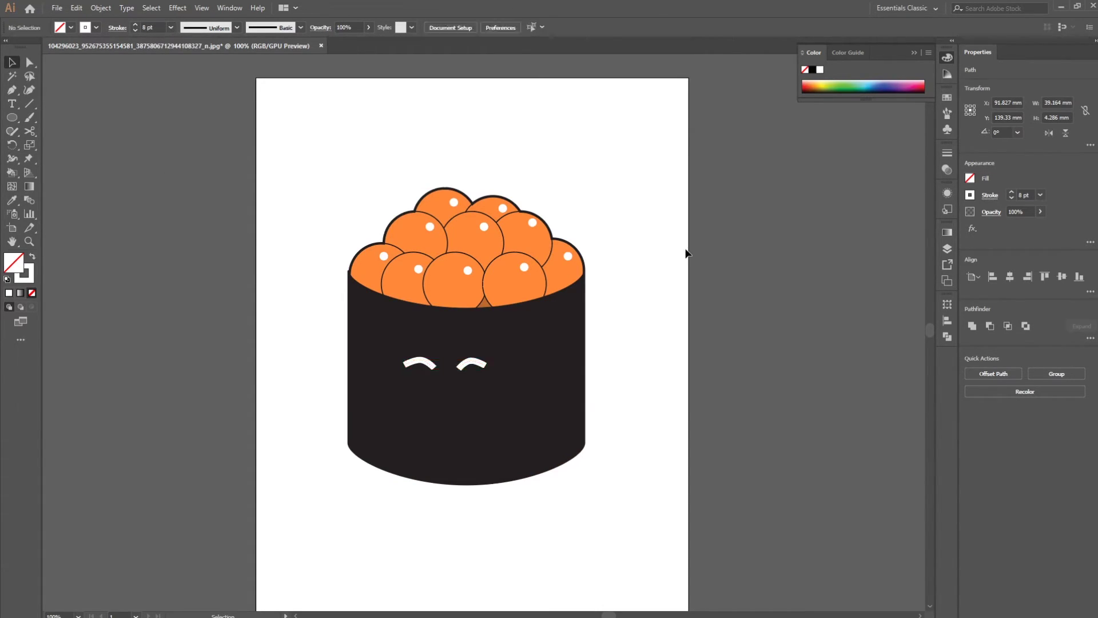
Widen both eyes together, then reposition them on the black body with the right eye slightly lower
left_click(419, 364)
left_click(474, 366, "shift")
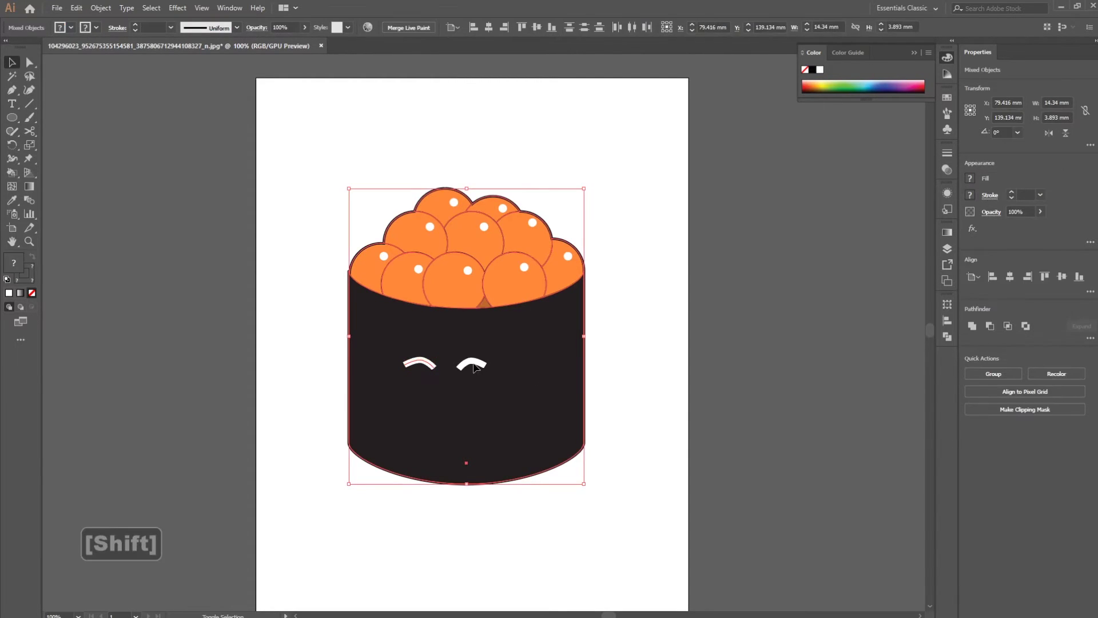
left_click(511, 378, "shift")
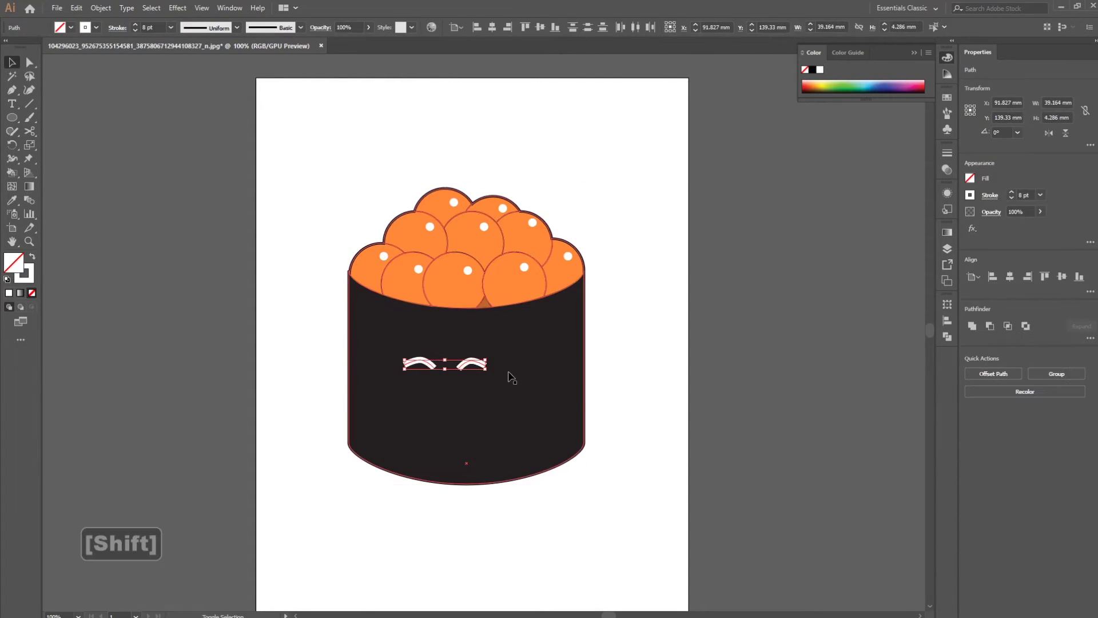
scroll(489, 367, "up", 3)
left_click_drag(481, 359, 553, 359)
left_click(885, 245)
scroll(709, 347, "down", 3)
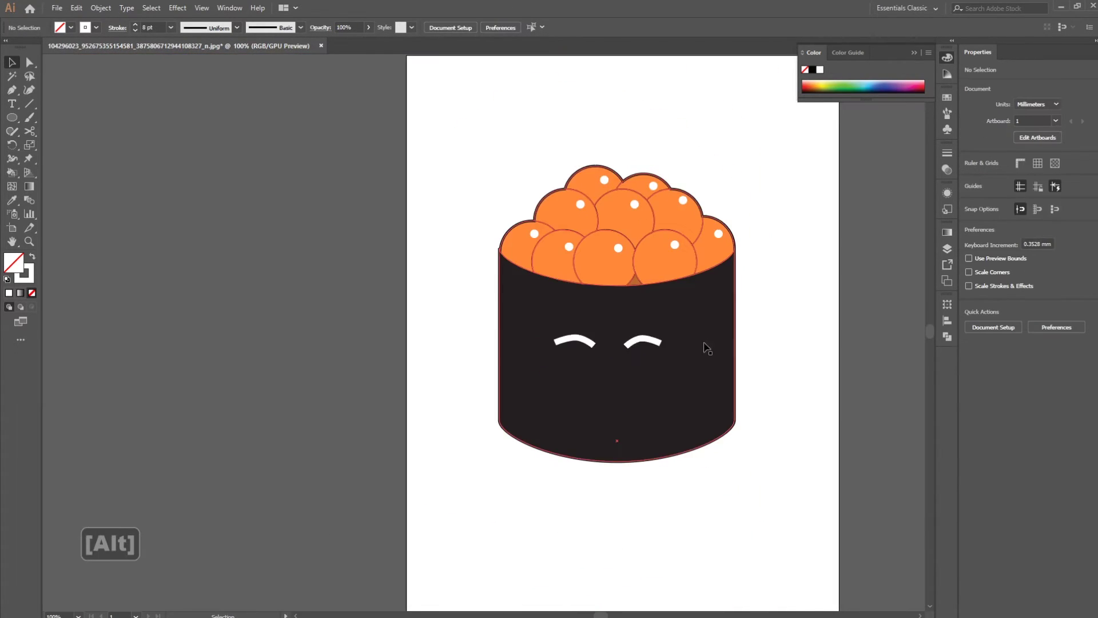
left_click_drag(709, 347, 636, 348)
left_click_drag(488, 344, 471, 347)
left_click_drag(576, 346, 563, 351)
left_click(723, 287)
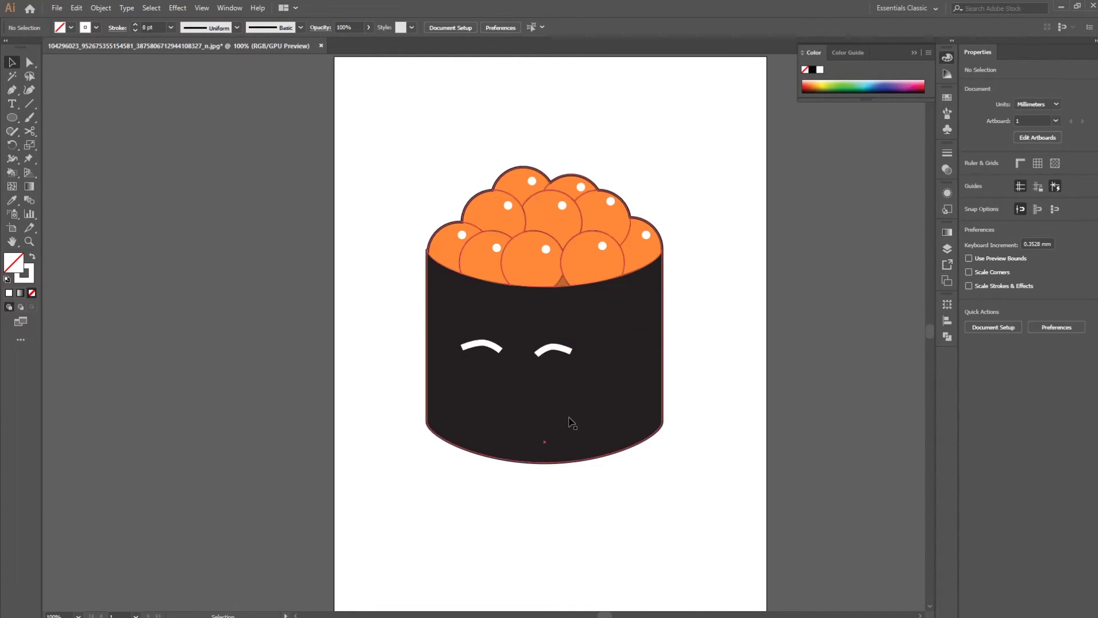
Copy the right eye below the eyes and rotate the copy 180° as a smiling mouth
left_click(555, 355)
left_click_drag(566, 350, 462, 408)
key("r")
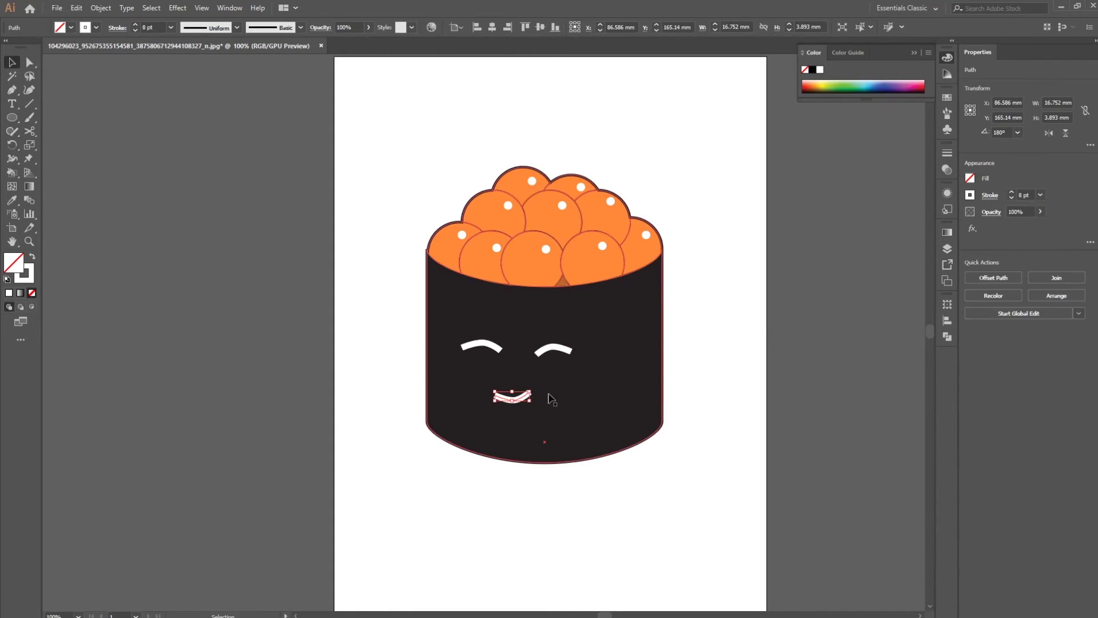
Reshape the mouth by moving its right end and lowest anchor point for an even, slightly wider smile
scroll(554, 398, "up", 3, "alt")
key("a")
left_click_drag(504, 435, 524, 438)
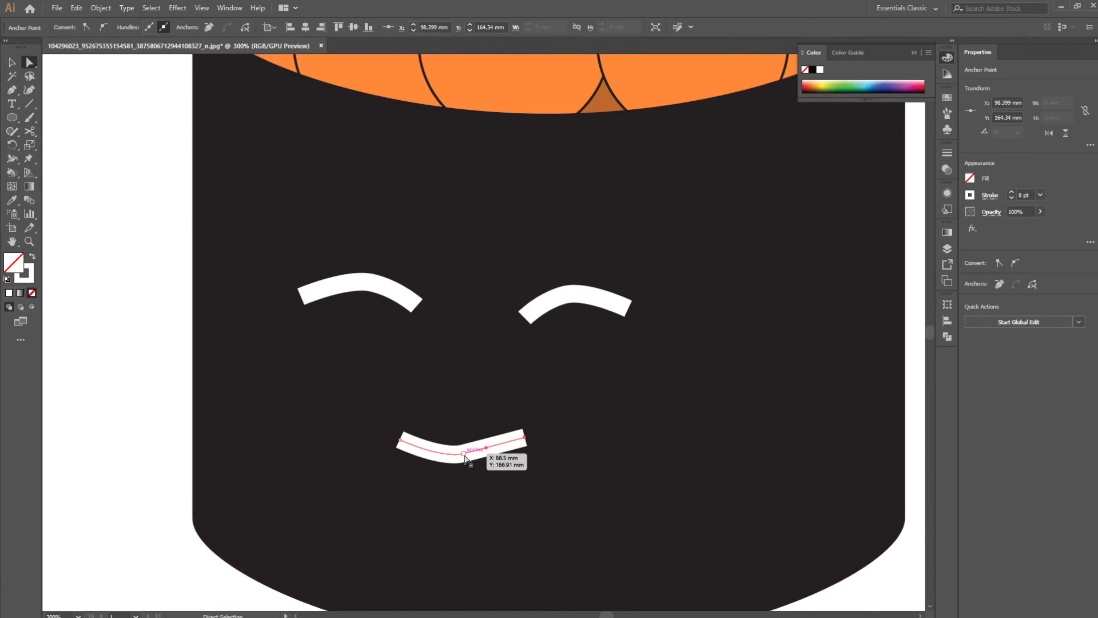
left_click_drag(464, 454, 487, 460)
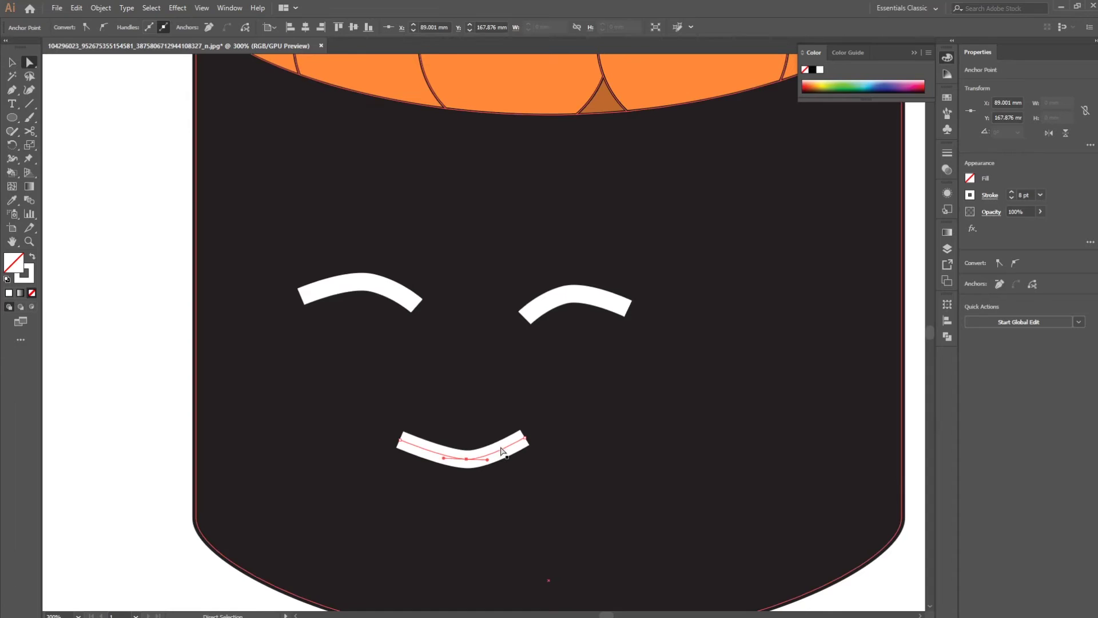
left_click(9, 63)
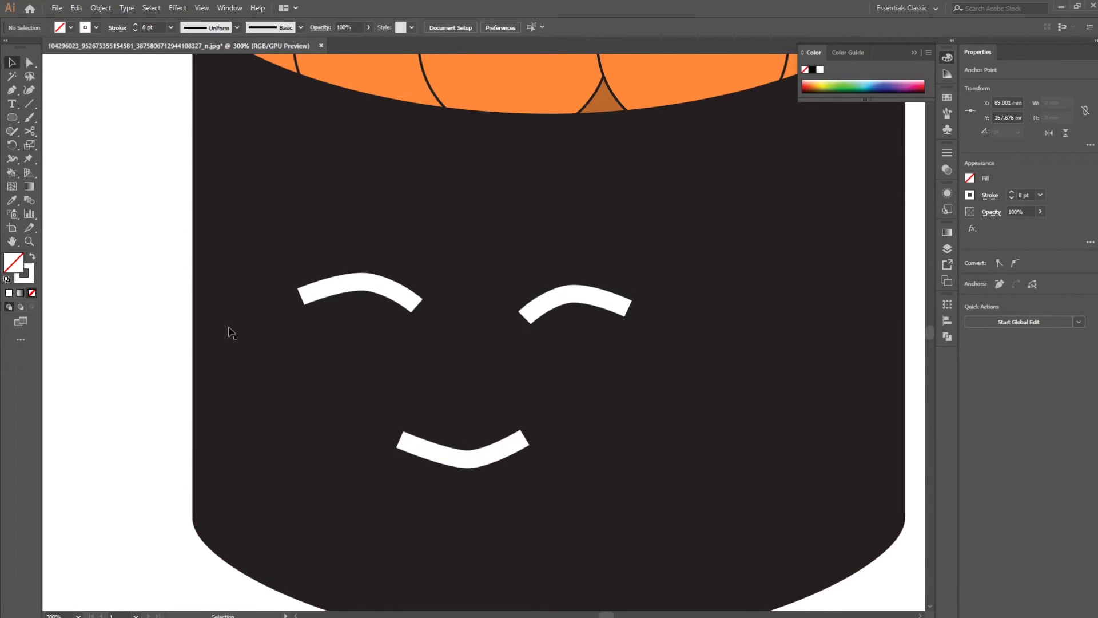
Apply the width profile that tapers at both ends to the strokes of the two eyes
scroll(618, 341, "down", 3)
scroll(507, 353, "down", 2)
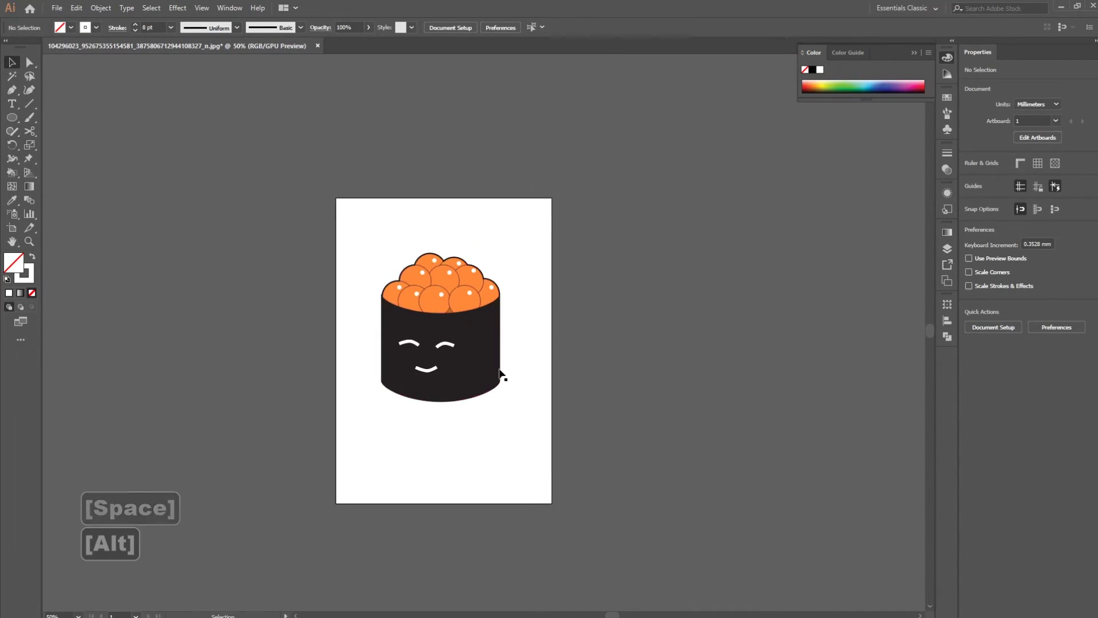
scroll(498, 360, "up", 4)
left_click(469, 331)
left_click(340, 316, "shift")
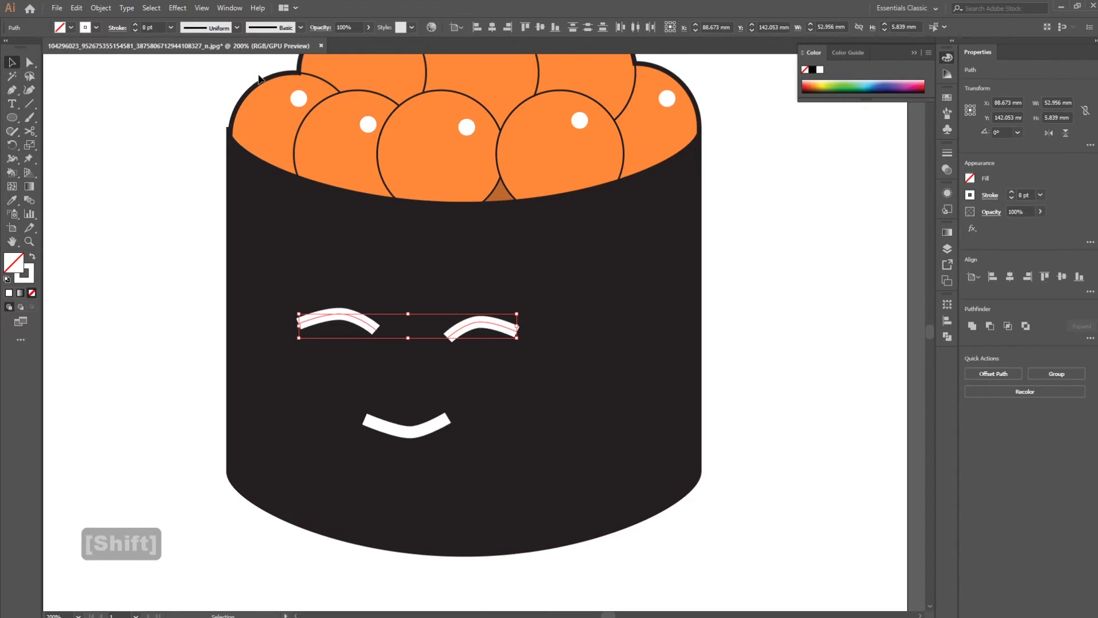
left_click(231, 27)
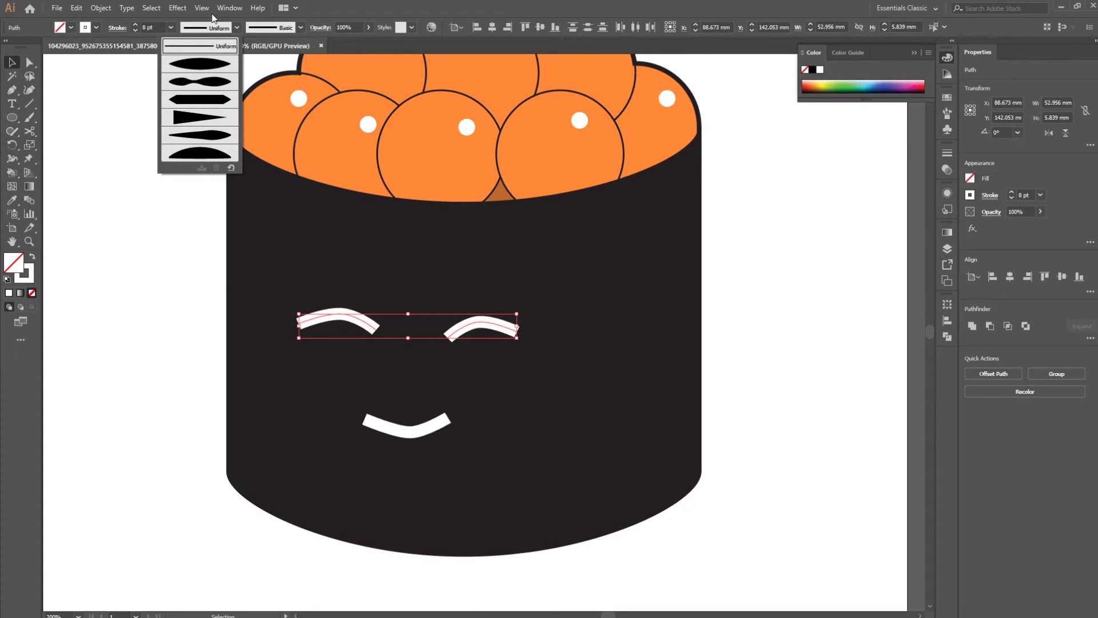
left_click(207, 68)
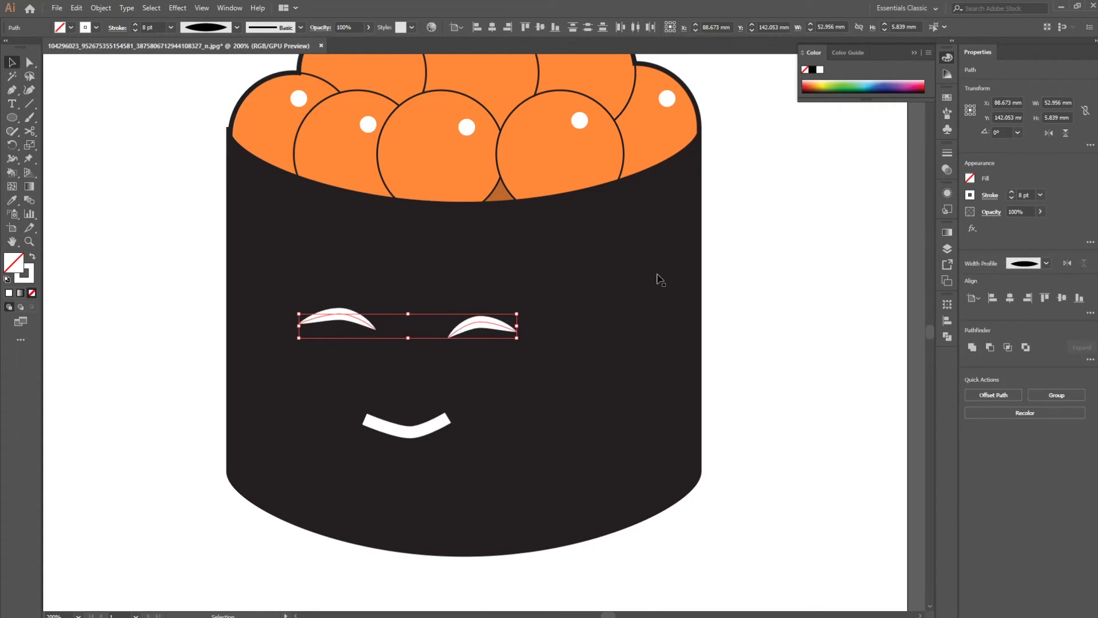
left_click(236, 27)
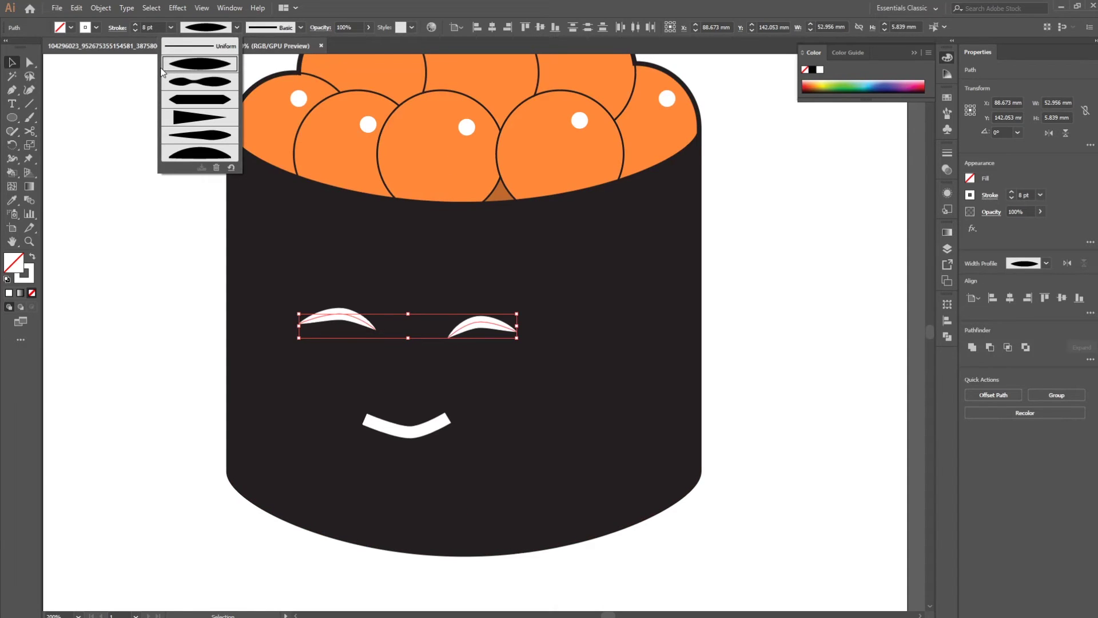
left_click(833, 277)
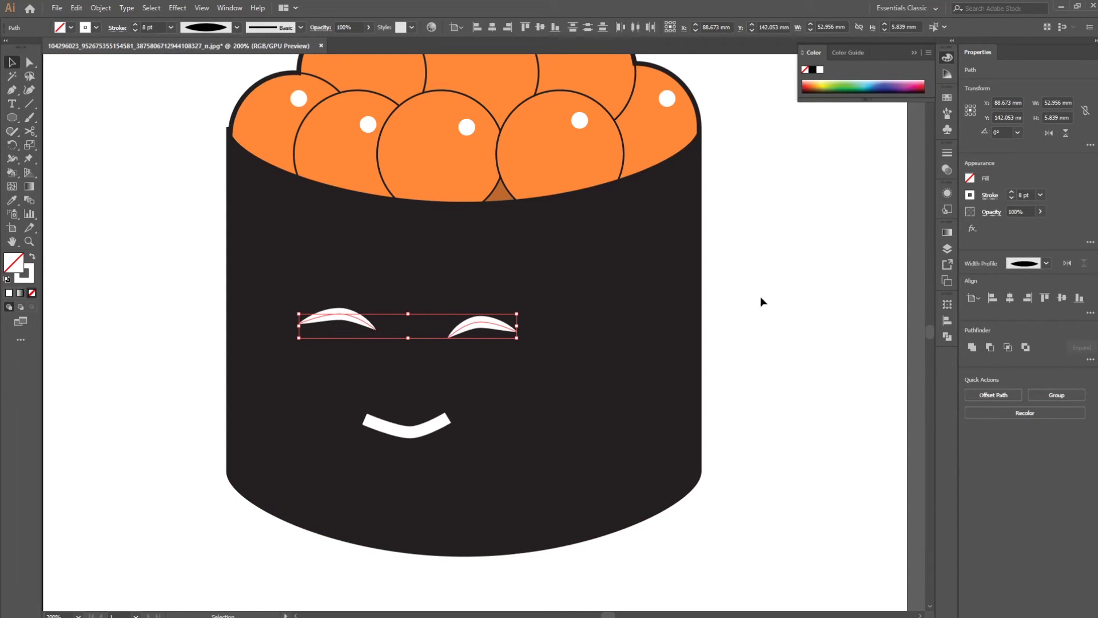
left_click(760, 301)
scroll(743, 306, "down", 4)
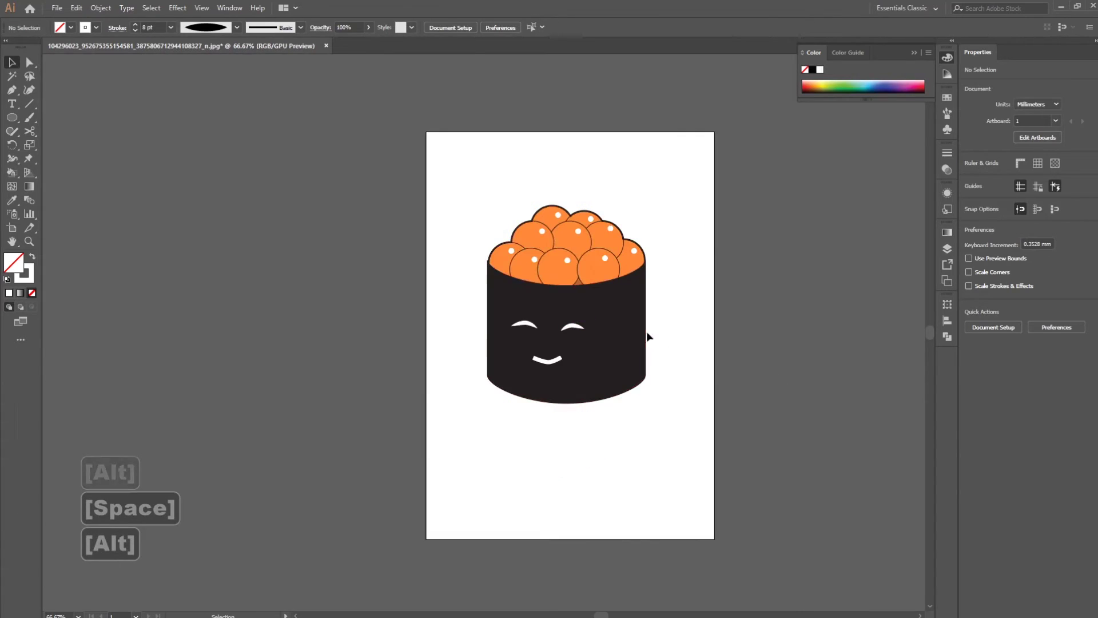
Adjust the middle anchor points of both eye lines to give them a stronger arch
scroll(589, 342, "up", 4)
left_click(574, 329)
key("a")
left_click_drag(552, 299, 542, 295)
left_click(335, 290)
left_click_drag(348, 289, 351, 286)
key("v")
scroll(840, 281, "down", 3)
left_click_drag(840, 276, 742, 289)
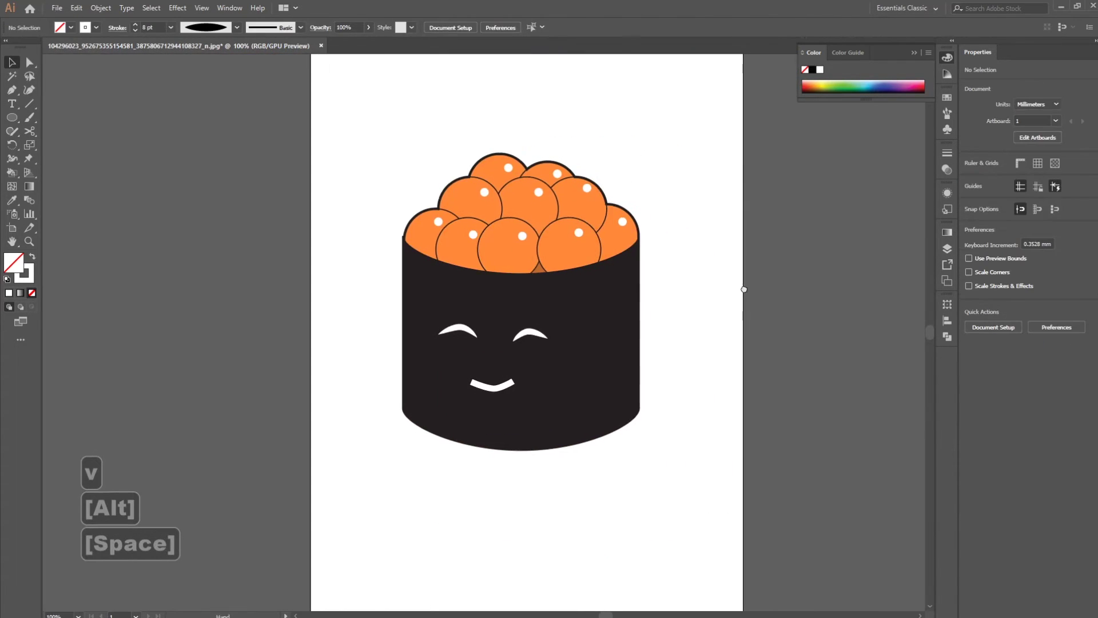
Draw a horizontal ellipse about 10.3 × 5.7 mm below the right eye as a cheek
scroll(549, 338, "up", 2)
left_click(508, 335)
left_click(848, 318)
left_click_drag(11, 118, 57, 149)
left_click_drag(551, 374, 595, 396)
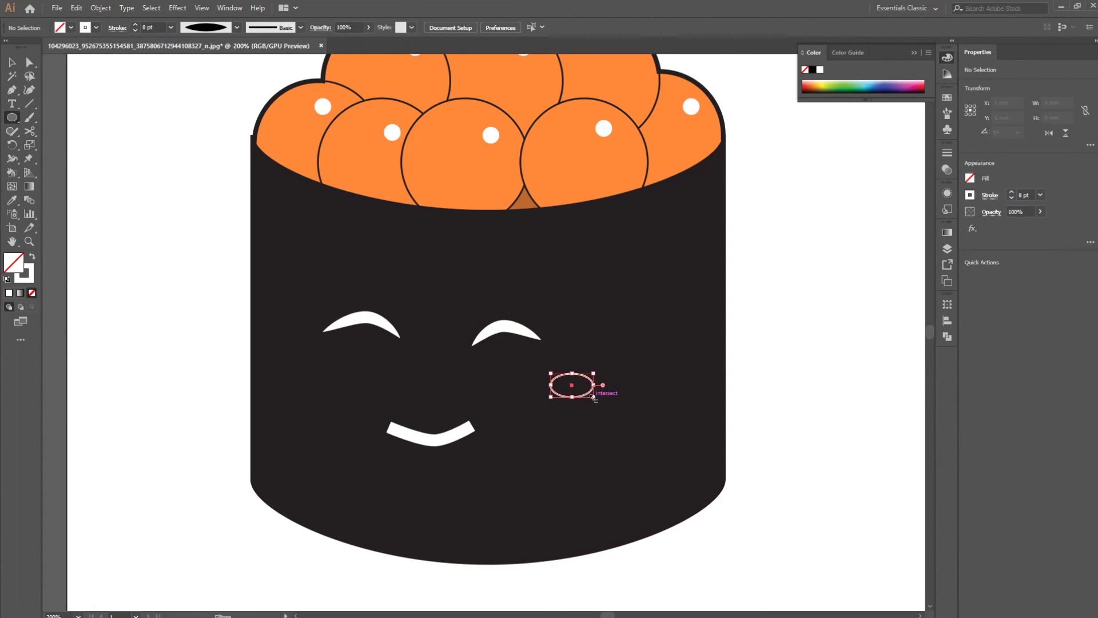
key("v")
Give the cheek ellipse a pink fill, #f79c9c, and no stroke
left_click(32, 257)
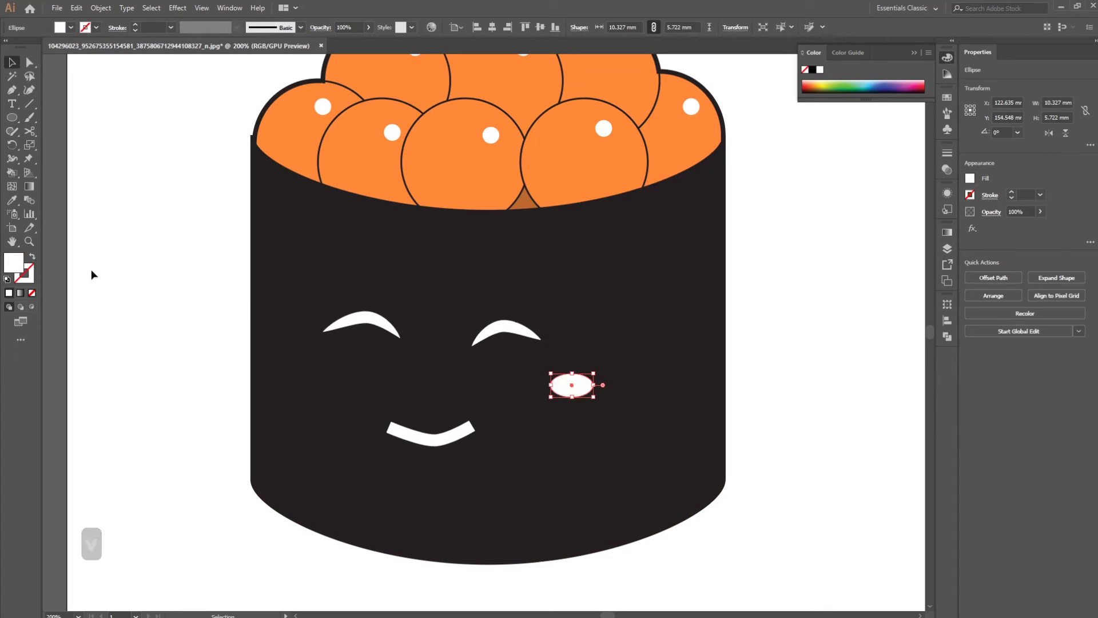
double_click(14, 262)
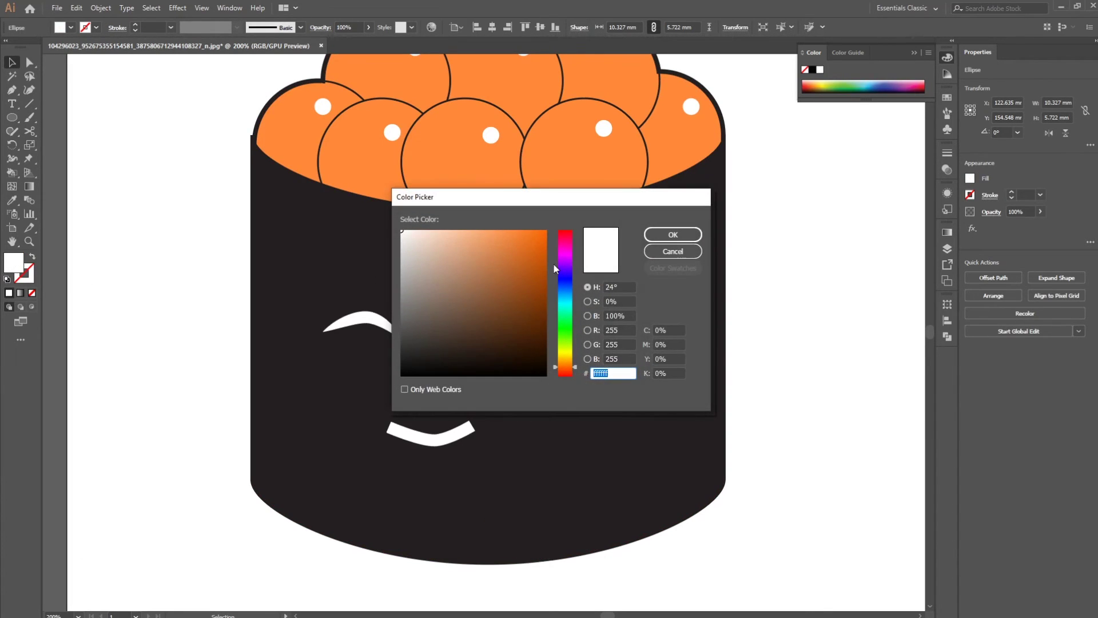
mouse_move(556, 252)
left_mouse_down()
mouse_move(566, 238)
mouse_move(471, 228)
left_mouse_up()
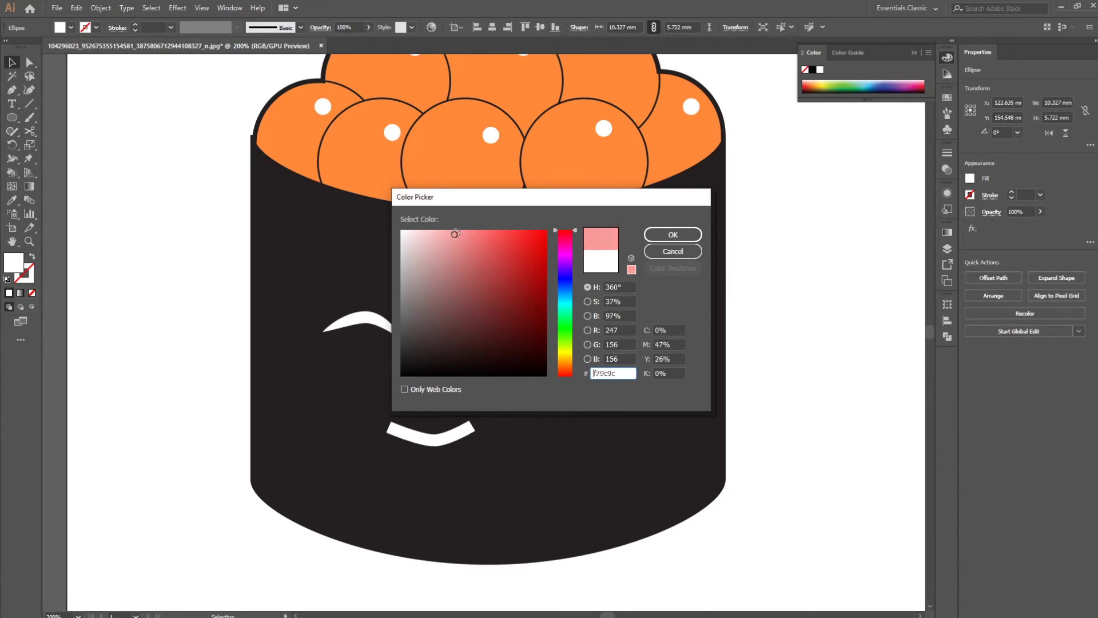
left_click(673, 235)
left_click(798, 393)
Copy the pink cheek to below the left eye and nudge the copy slightly upward
left_click_drag(571, 385, 288, 376)
scroll(769, 338, "down", 3)
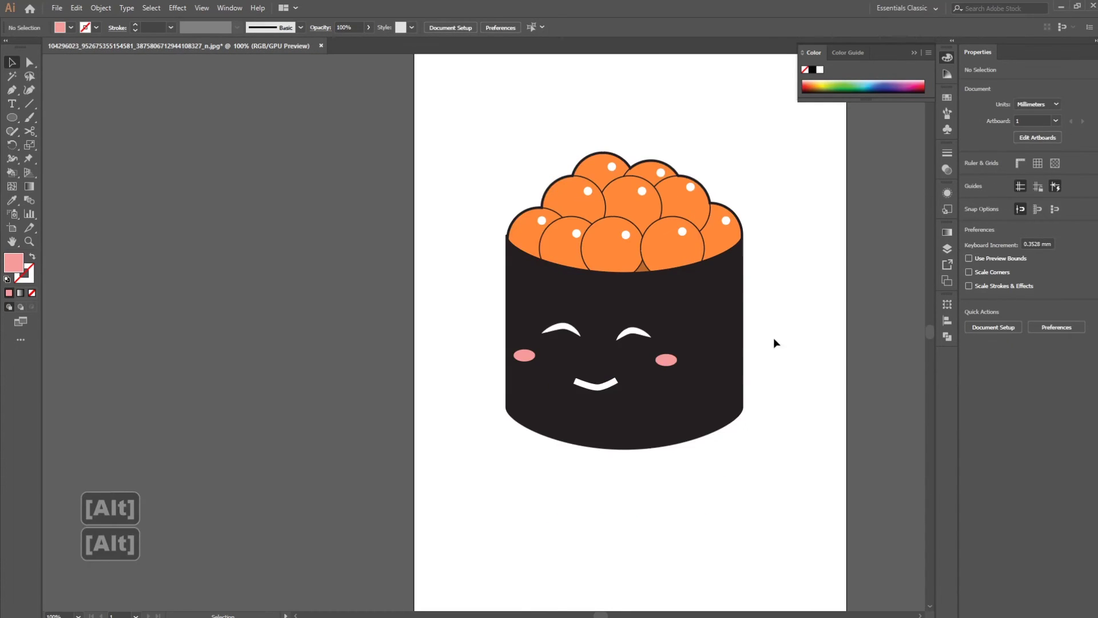
scroll(456, 365, "up", 2)
left_click_drag(353, 403, 352, 401)
left_click(726, 345)
scroll(732, 344, "down", 2)
key("ctrl+a")
left_click(753, 312)
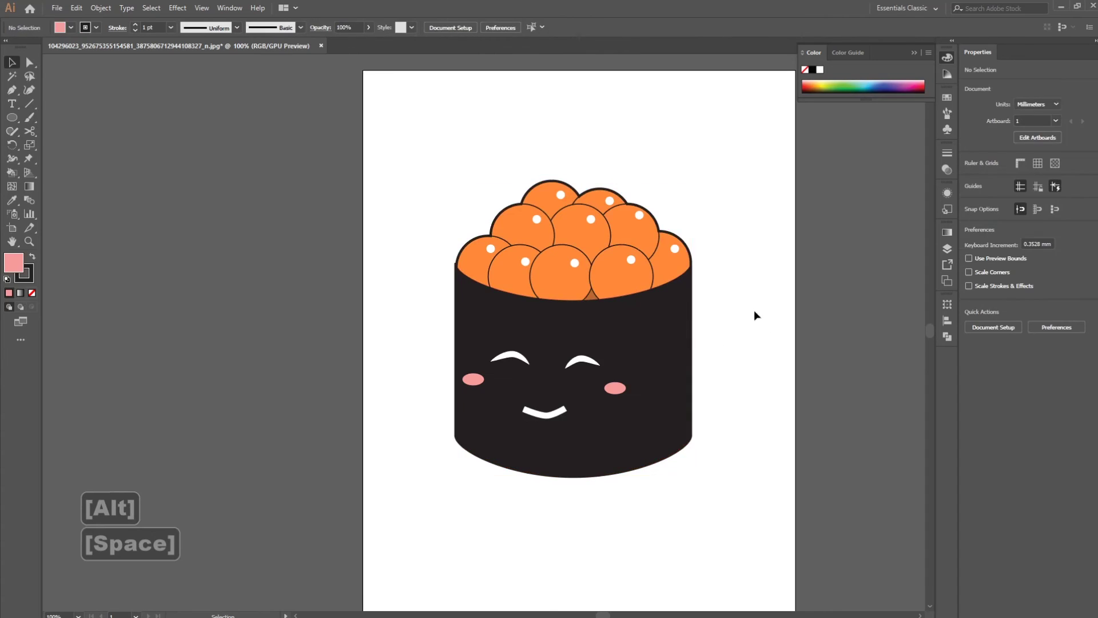
Draw a circle about 145 mm in diameter with a 1 pt black stroke and no fill, centred around the sushi roll
scroll(638, 331, "down", 1)
scroll(637, 331, "down", 1)
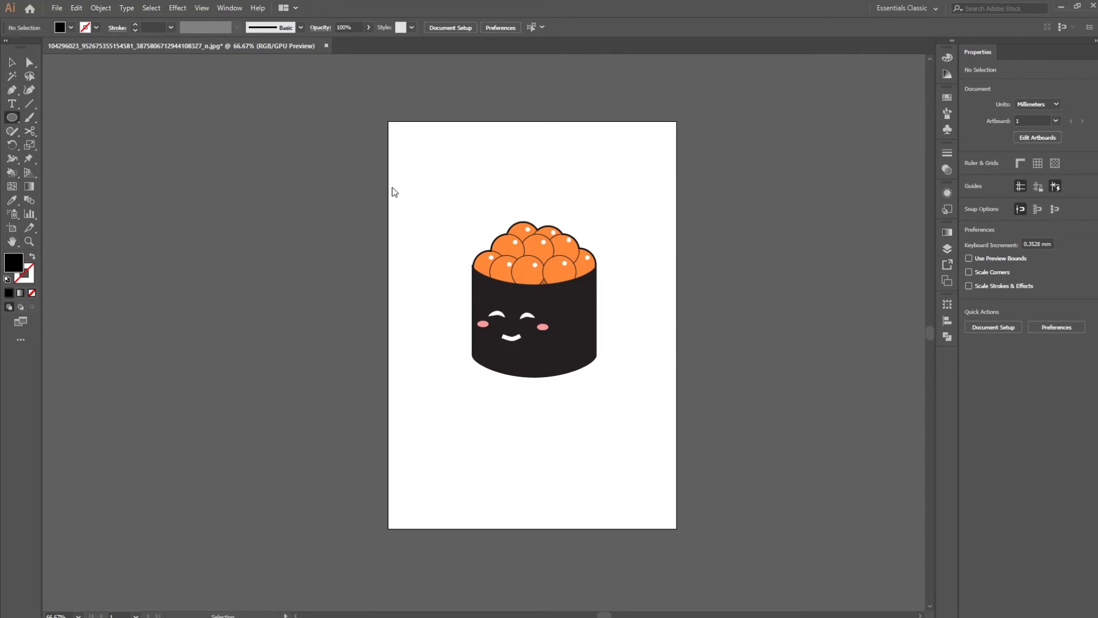
key("l")
left_click_drag(444, 211, 643, 407)
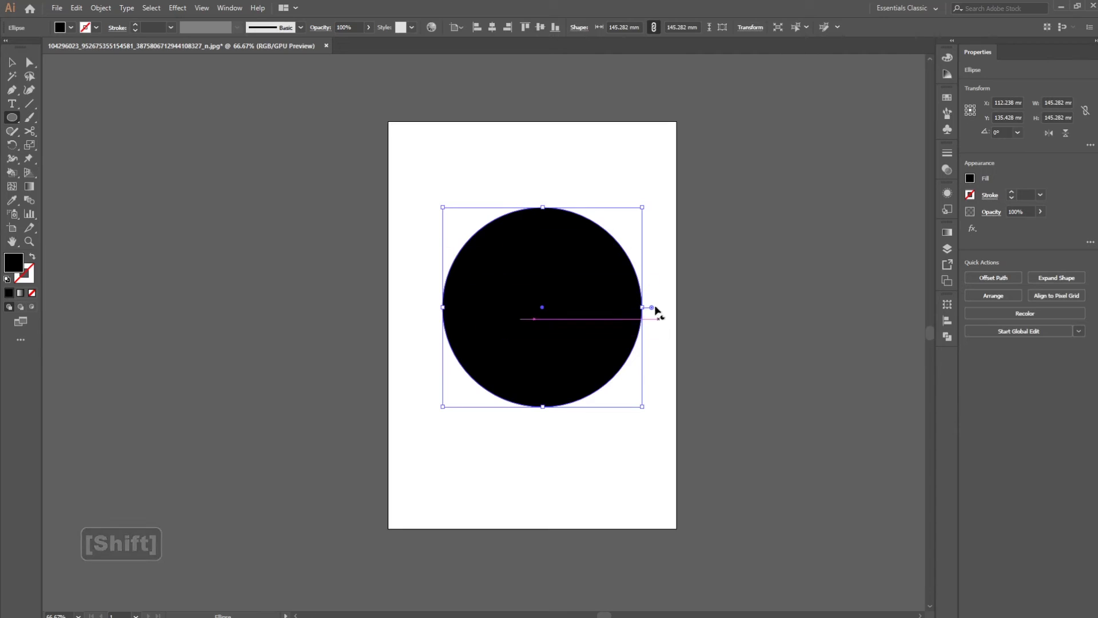
key("v")
left_click_drag(603, 349, 598, 342)
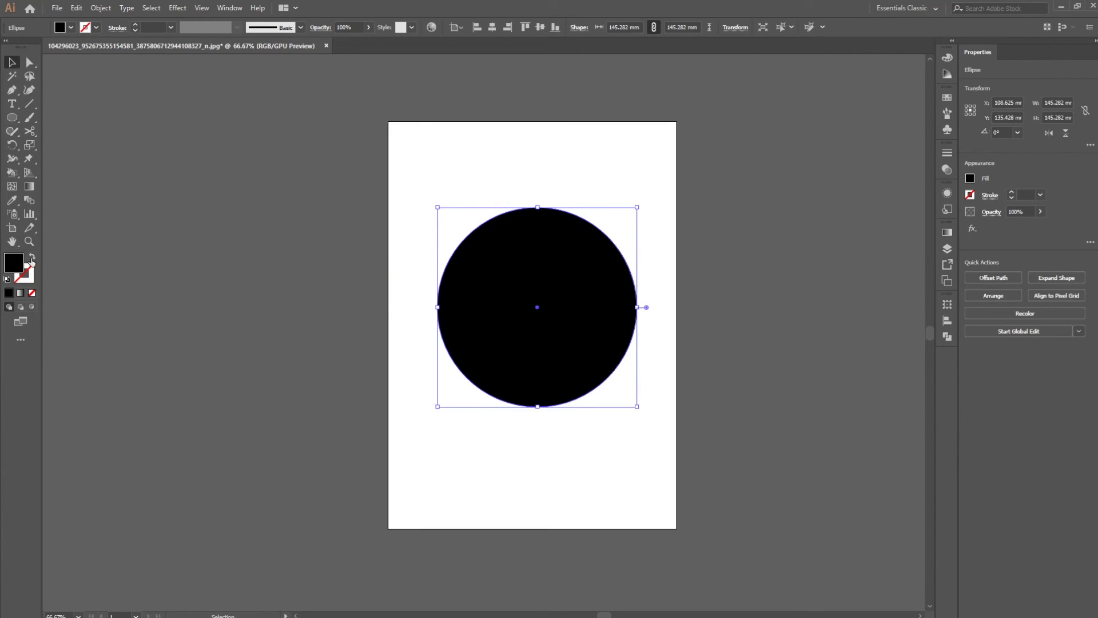
left_click(31, 261)
left_click_drag(581, 227, 578, 220)
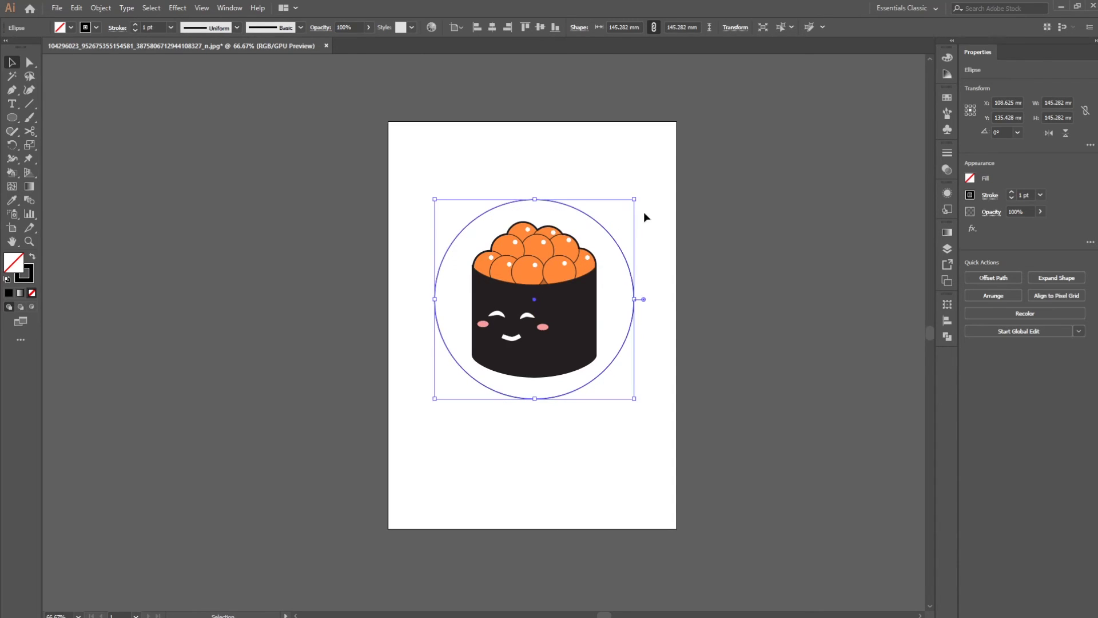
Cut the circle at its left and right anchor points with the Scissors tool and delete the lower half
key("c")
left_click(432, 298)
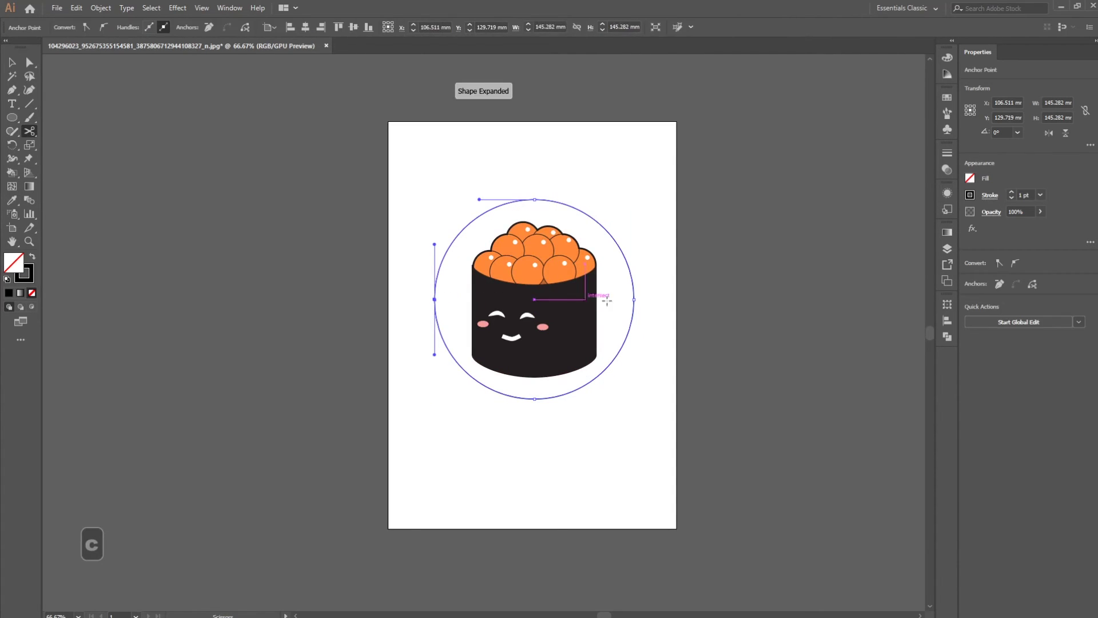
left_click(633, 298)
left_click(634, 298)
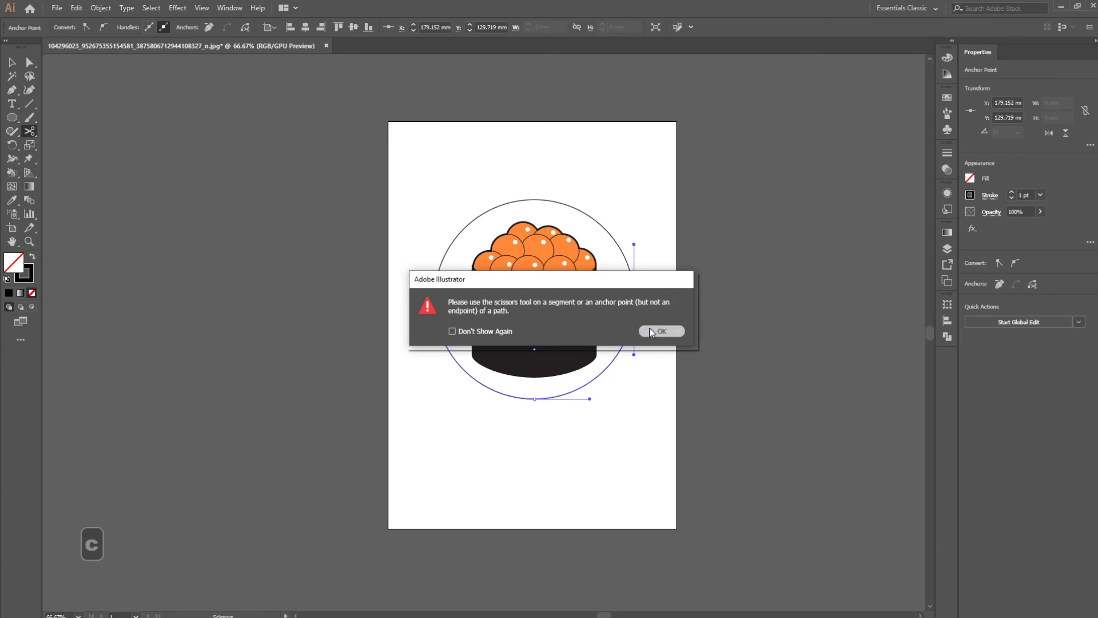
left_click(650, 328)
key("v")
key("Delete")
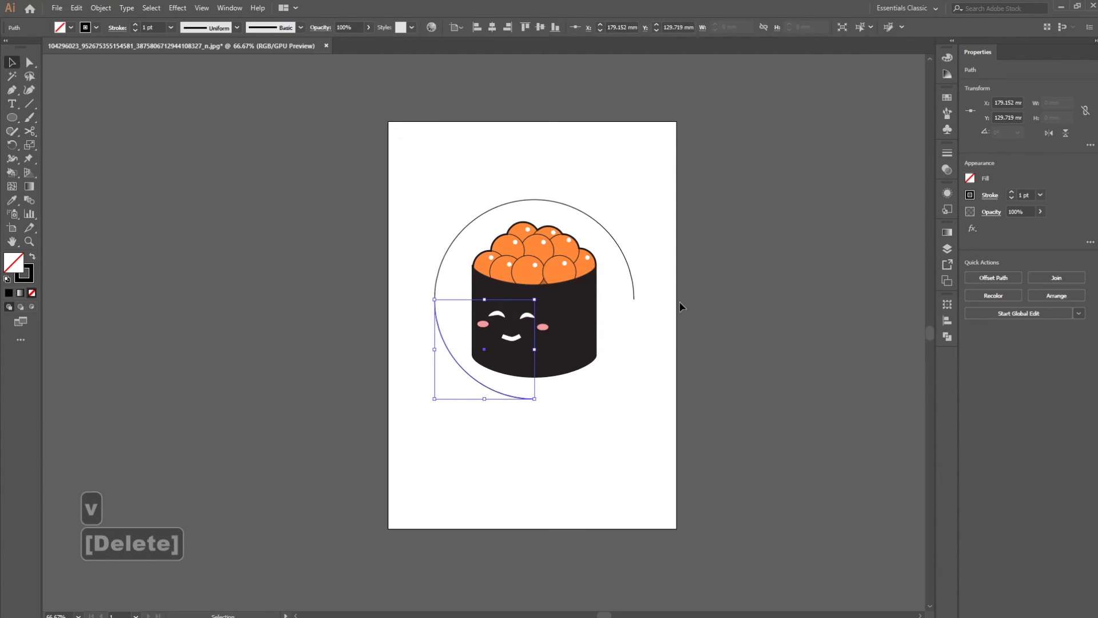
left_click(503, 392)
key("Delete")
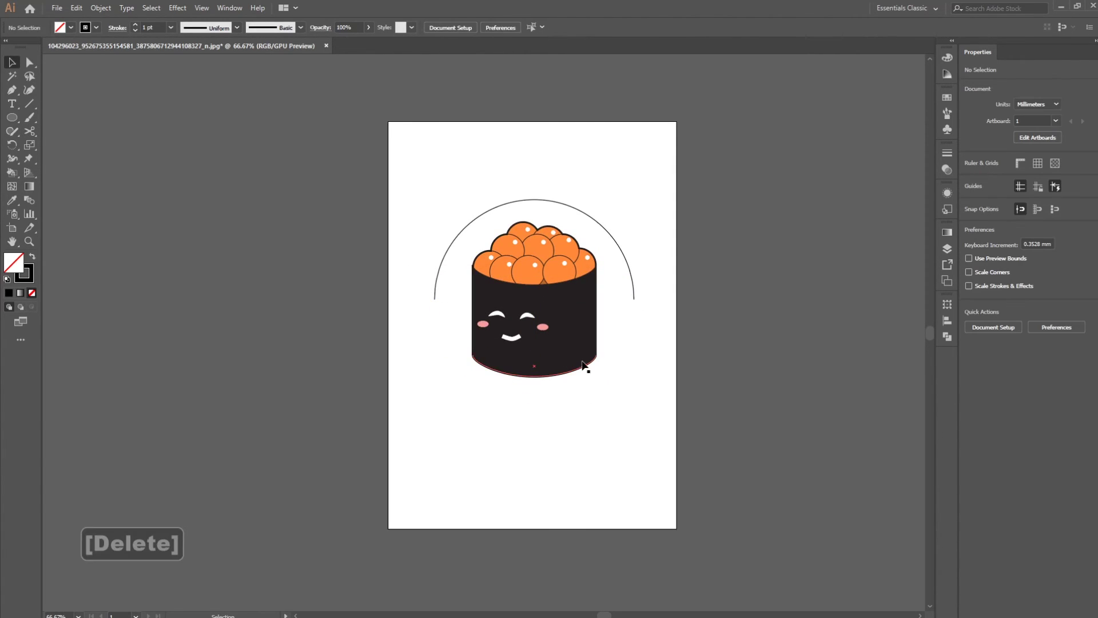
Add the text "Just roll" along the arc above the sushi roll with the Type on a Path tool
left_click(11, 109)
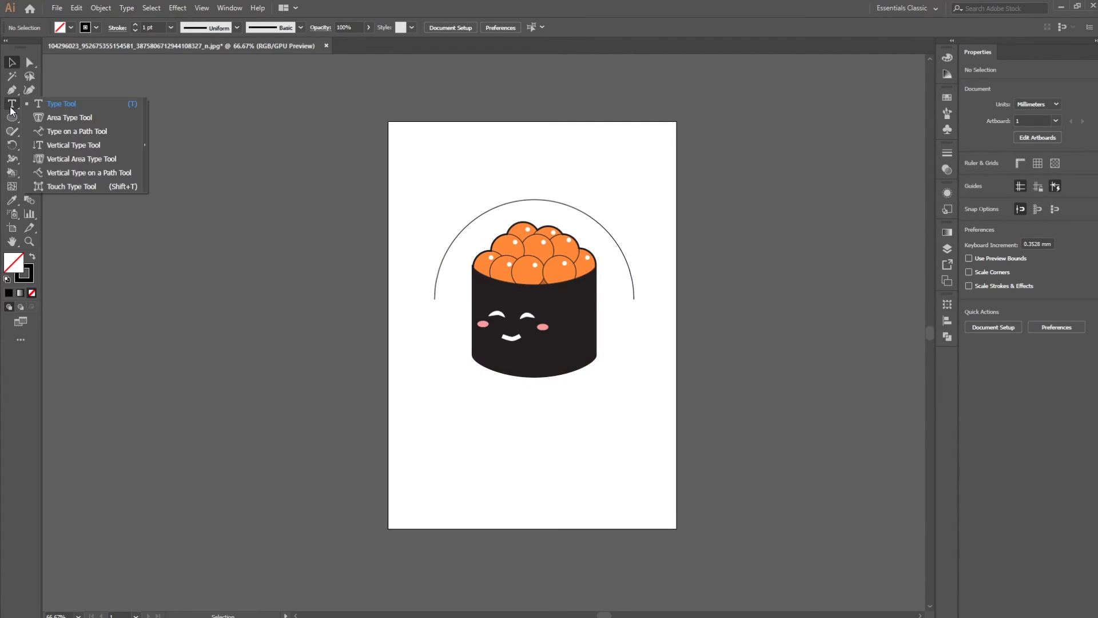
left_click(80, 132)
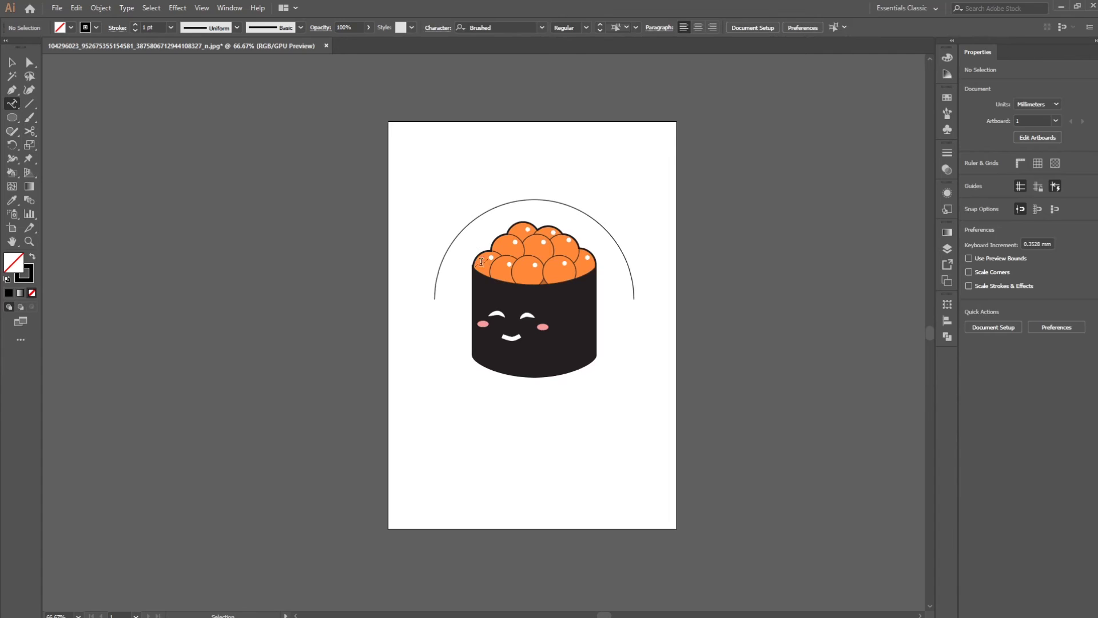
left_click(440, 262)
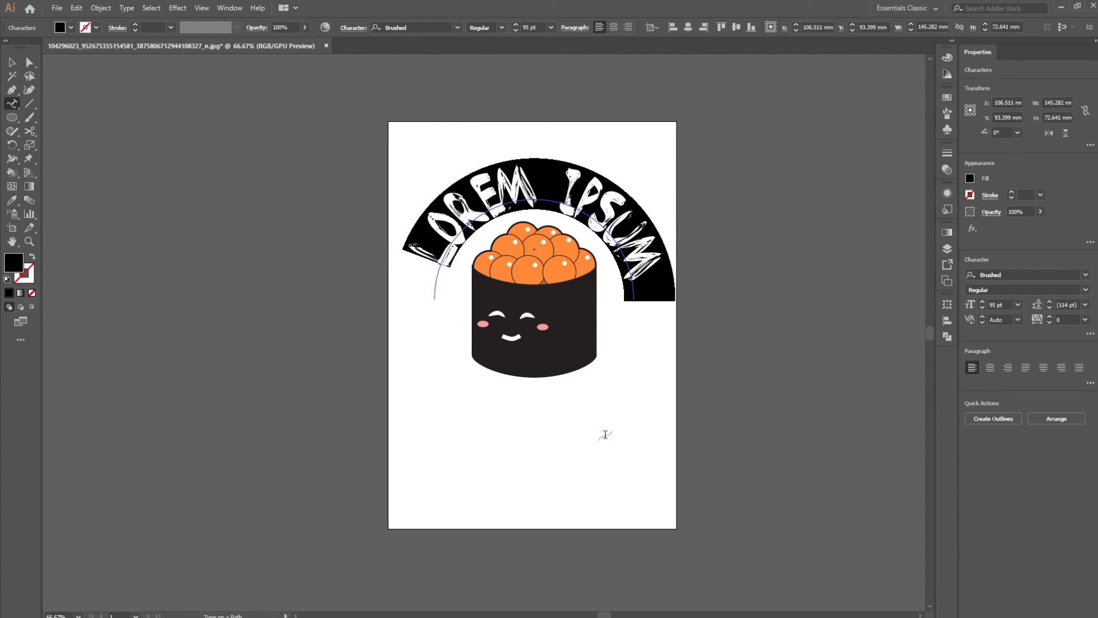
type("Just roll")
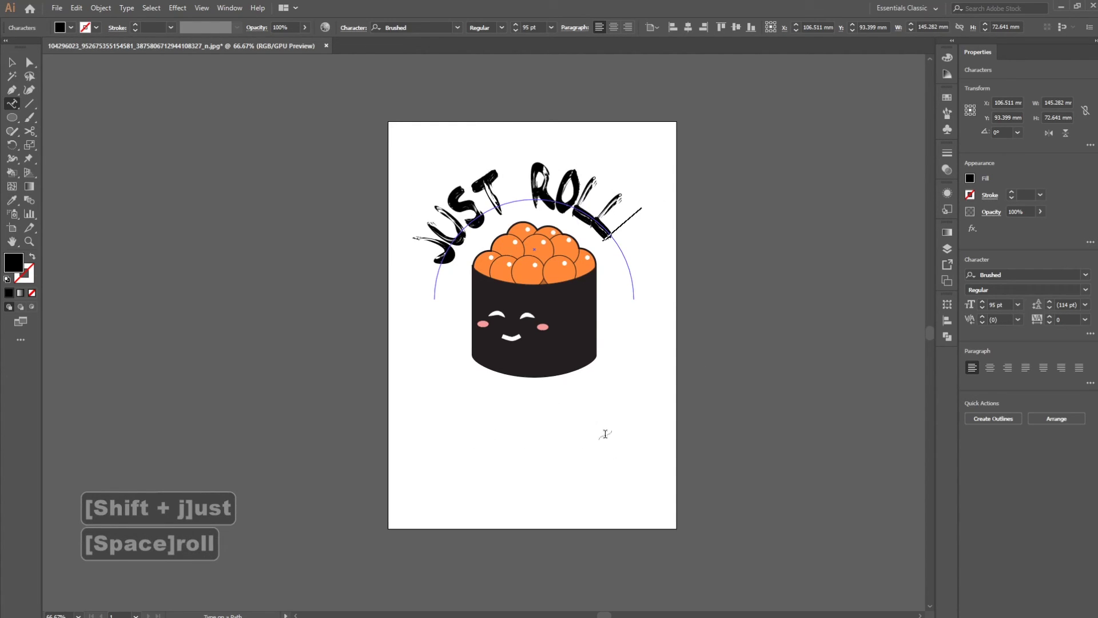
left_click(11, 62)
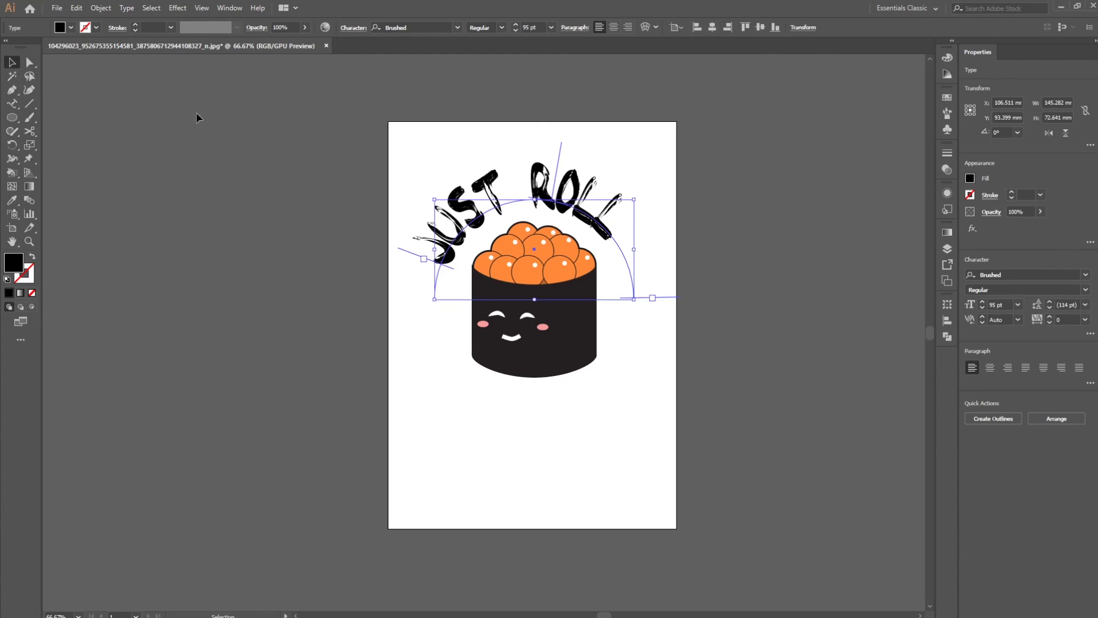
Try centre and right paragraph alignment on the curved "Just roll" text, then restore left alignment
left_click(613, 28)
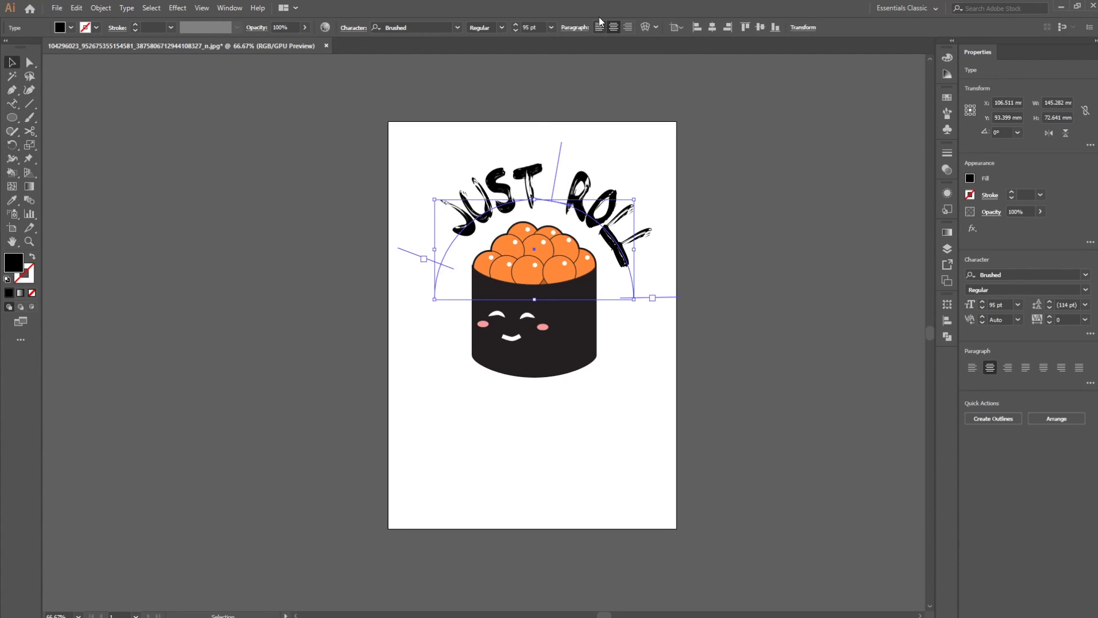
left_click(599, 28)
left_click(627, 27)
left_click(599, 27)
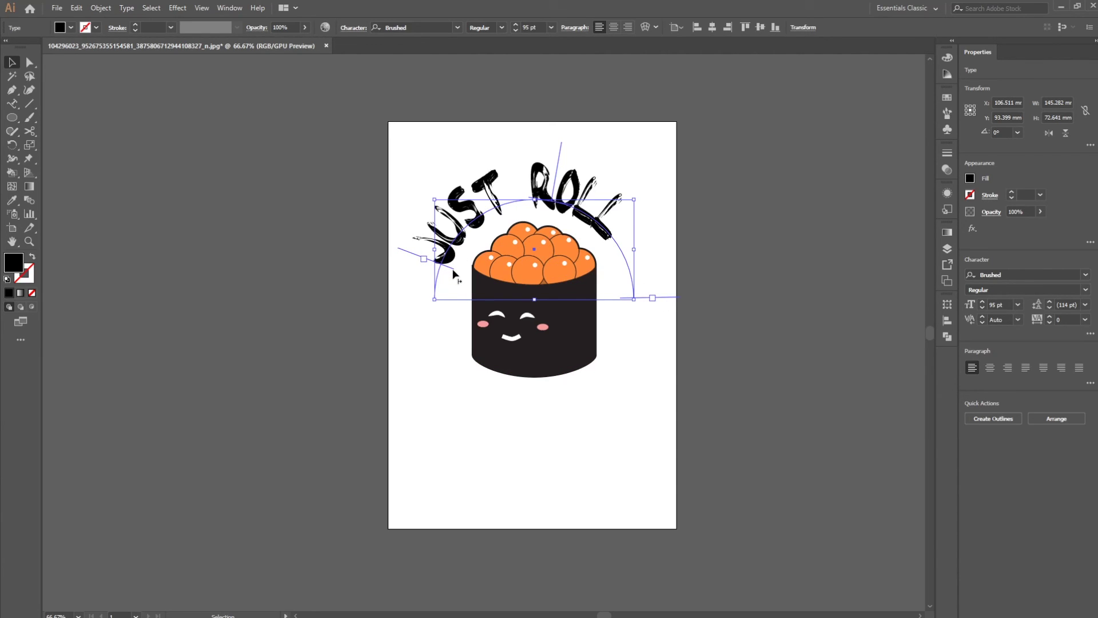
Shift the start of the "Just roll" text clockwise along the arc so it sits centred over the sushi roll
left_click_drag(453, 274, 467, 262)
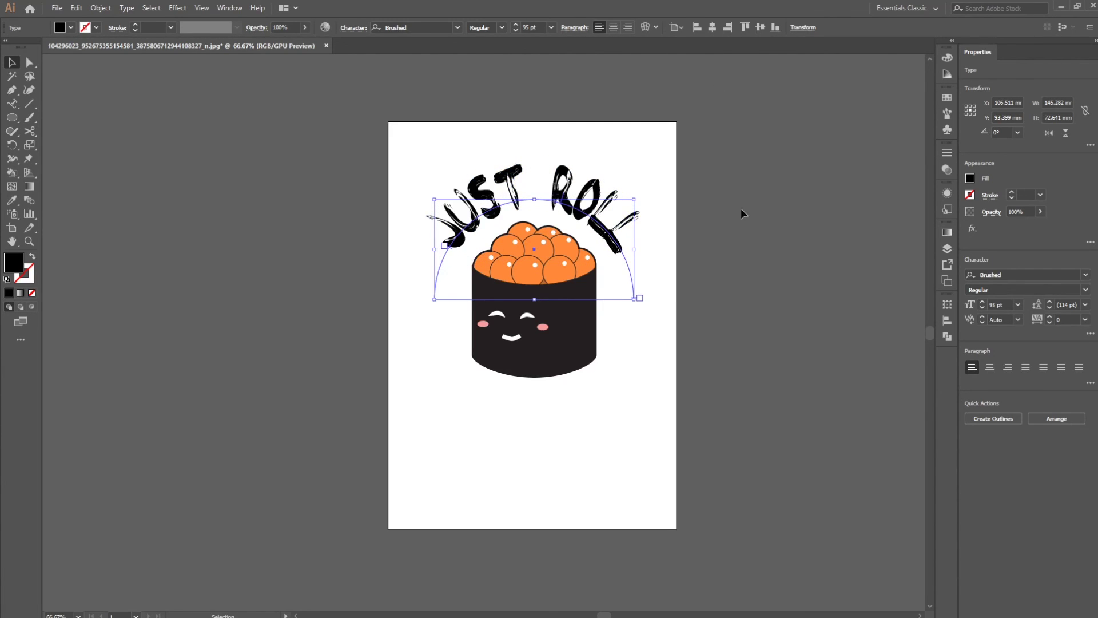
left_click(890, 289)
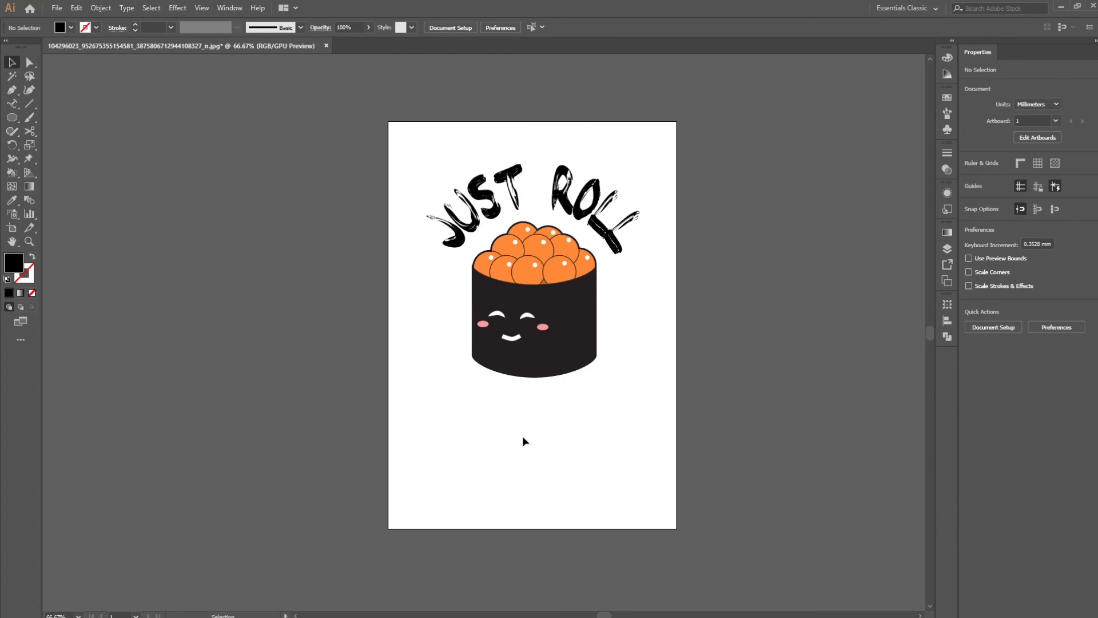
Add a straight text line "With It" below the sushi roll and move it so it is centred under the artwork
key("t")
left_click(474, 429)
type("With It")
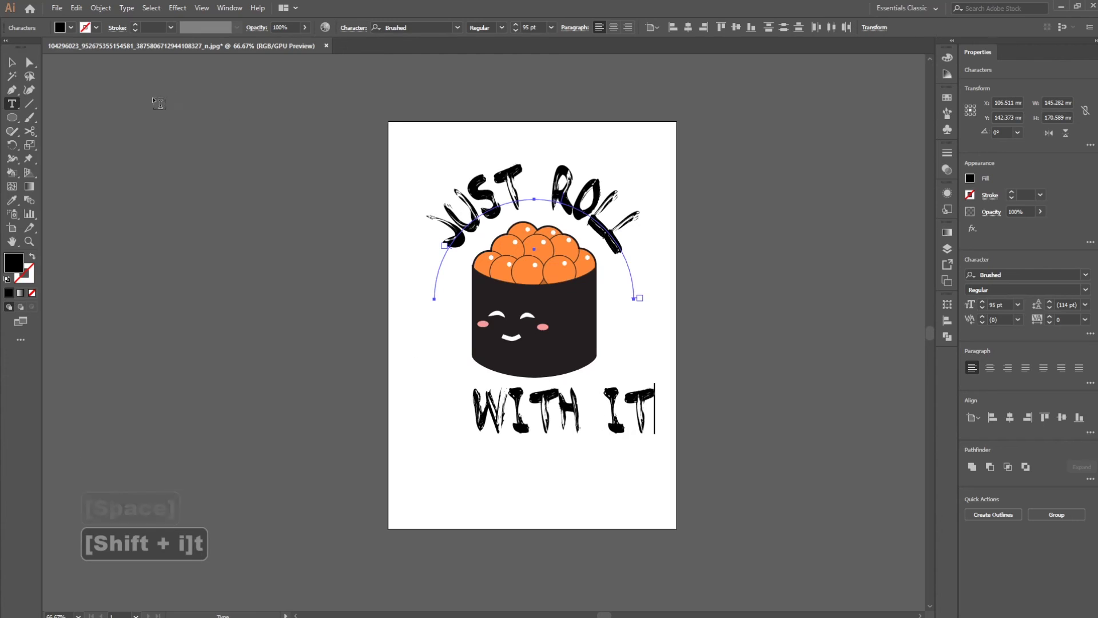
left_click(10, 64)
left_click_drag(619, 422, 570, 430)
left_click(743, 306)
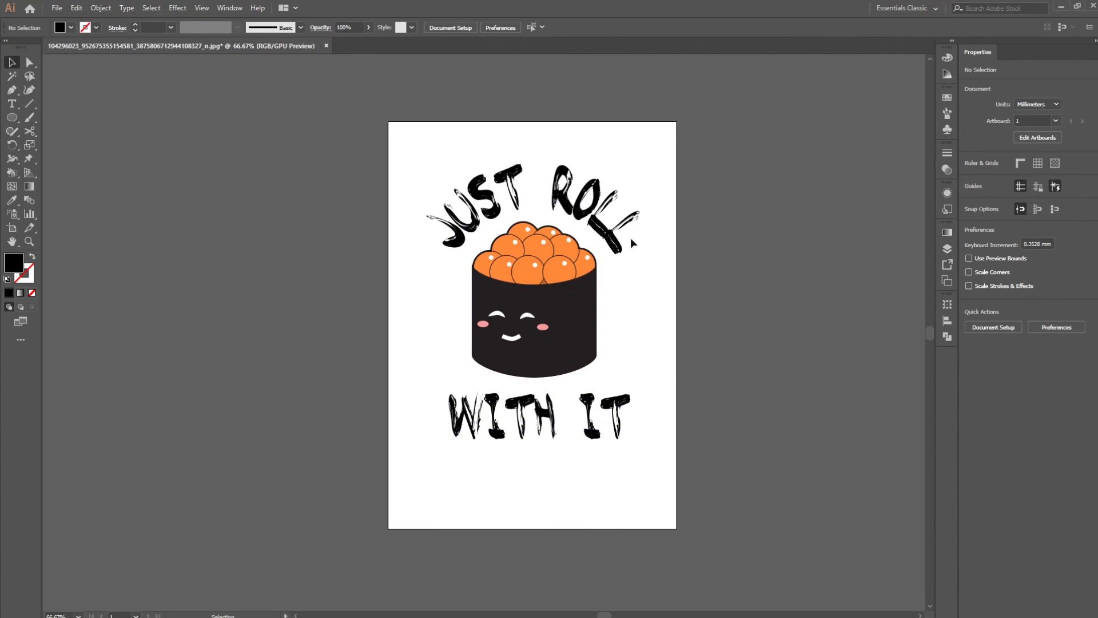
left_click(572, 206)
left_click(818, 221)
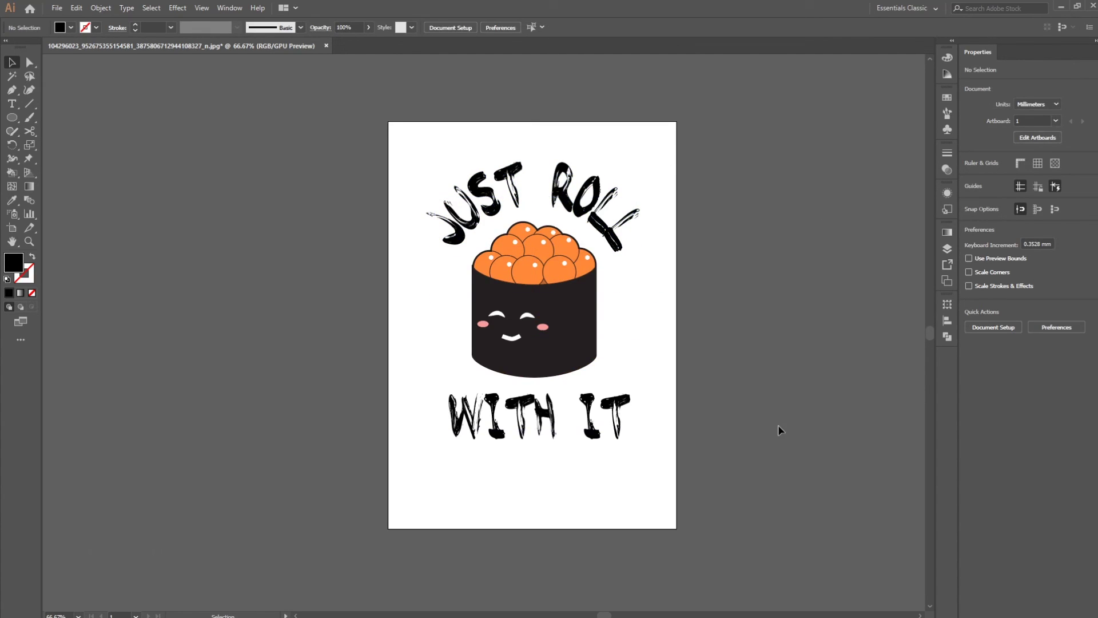